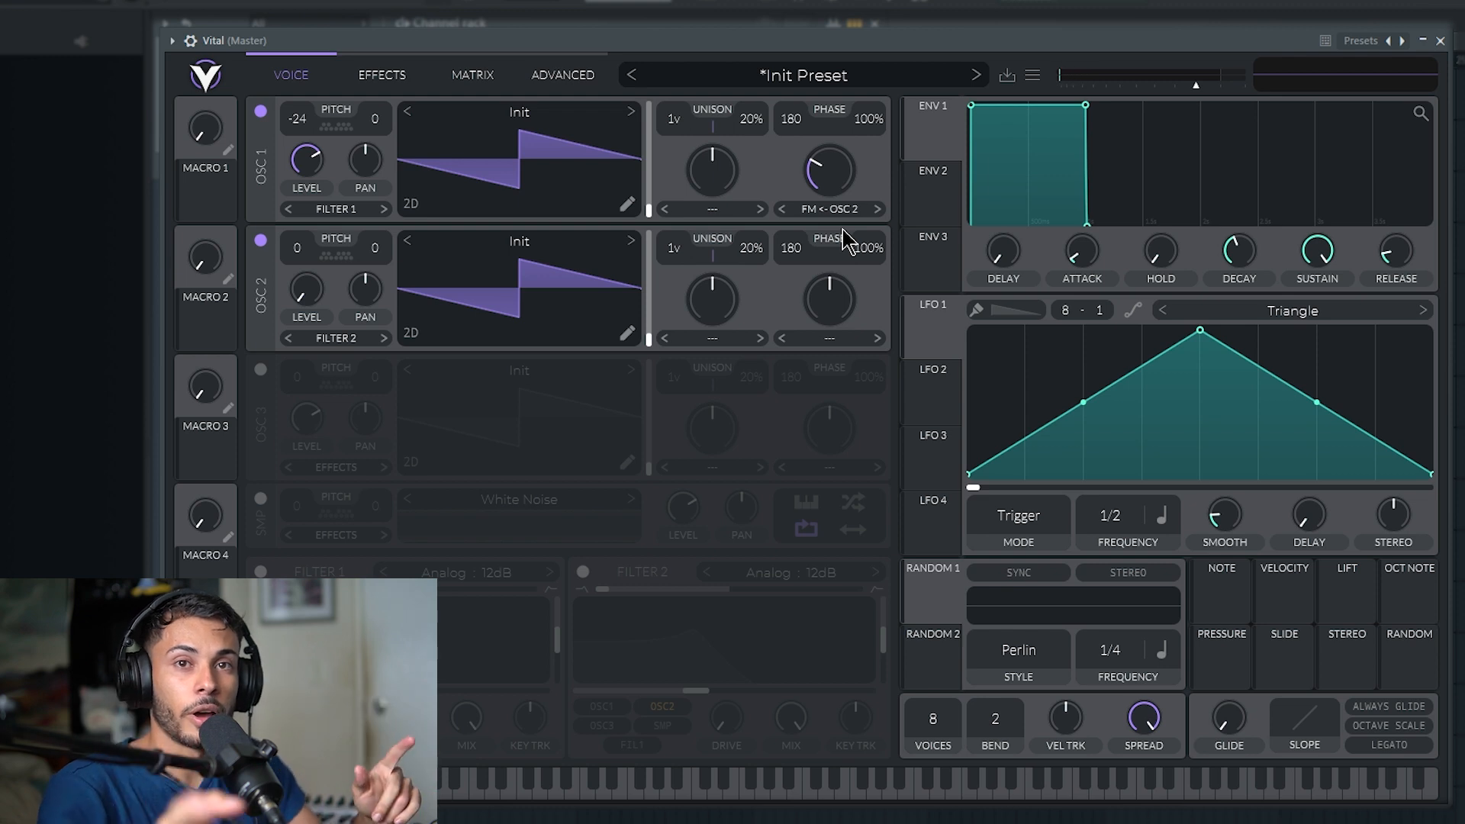
Step: Initialize the preset and browse oscillator 1's wavetables down to the User folder inside Tables
{"action": "left_click", "coordinate": [1033, 75]}
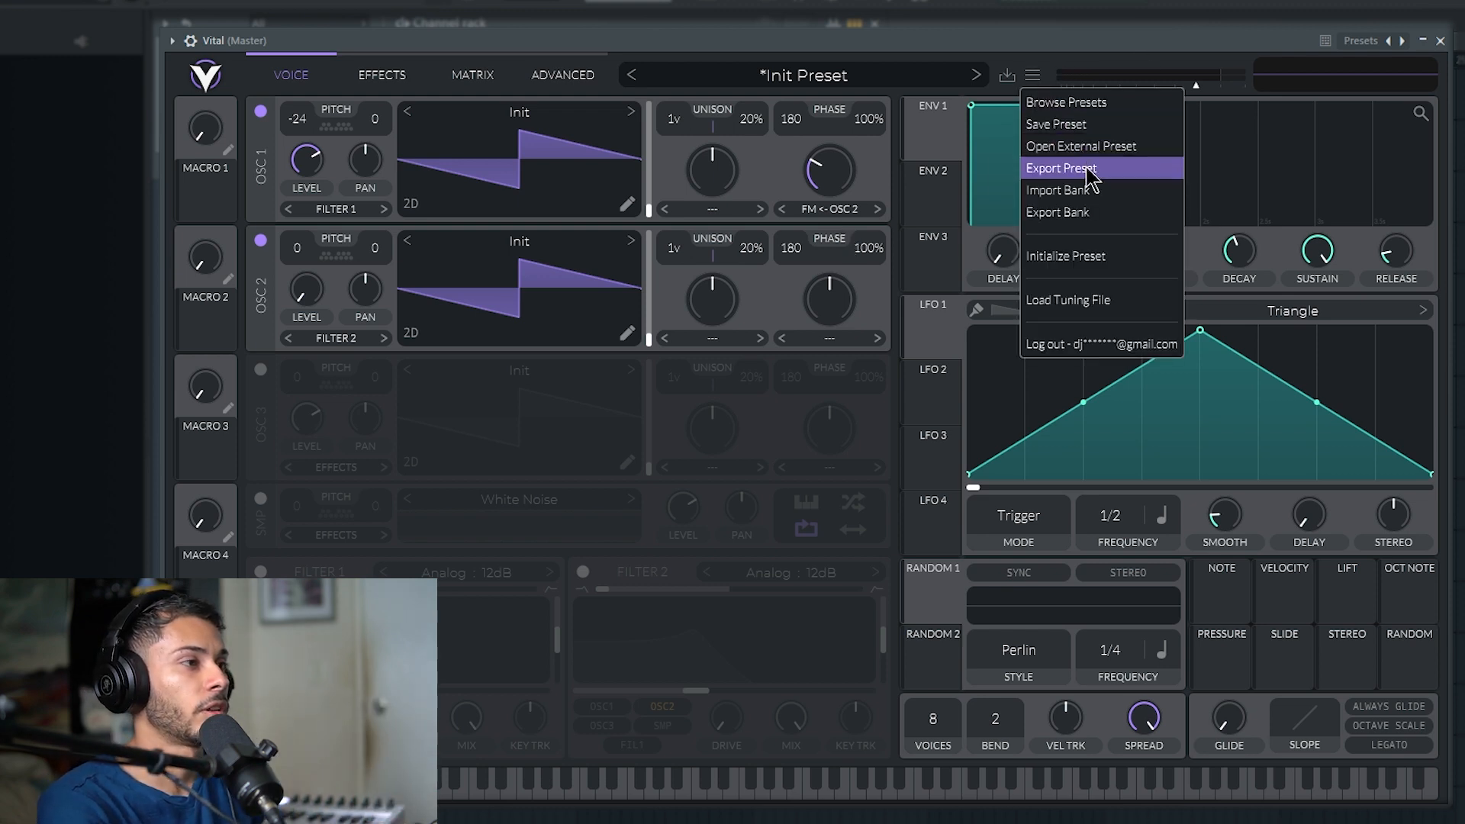
{"action": "left_click", "coordinate": [1107, 253]}
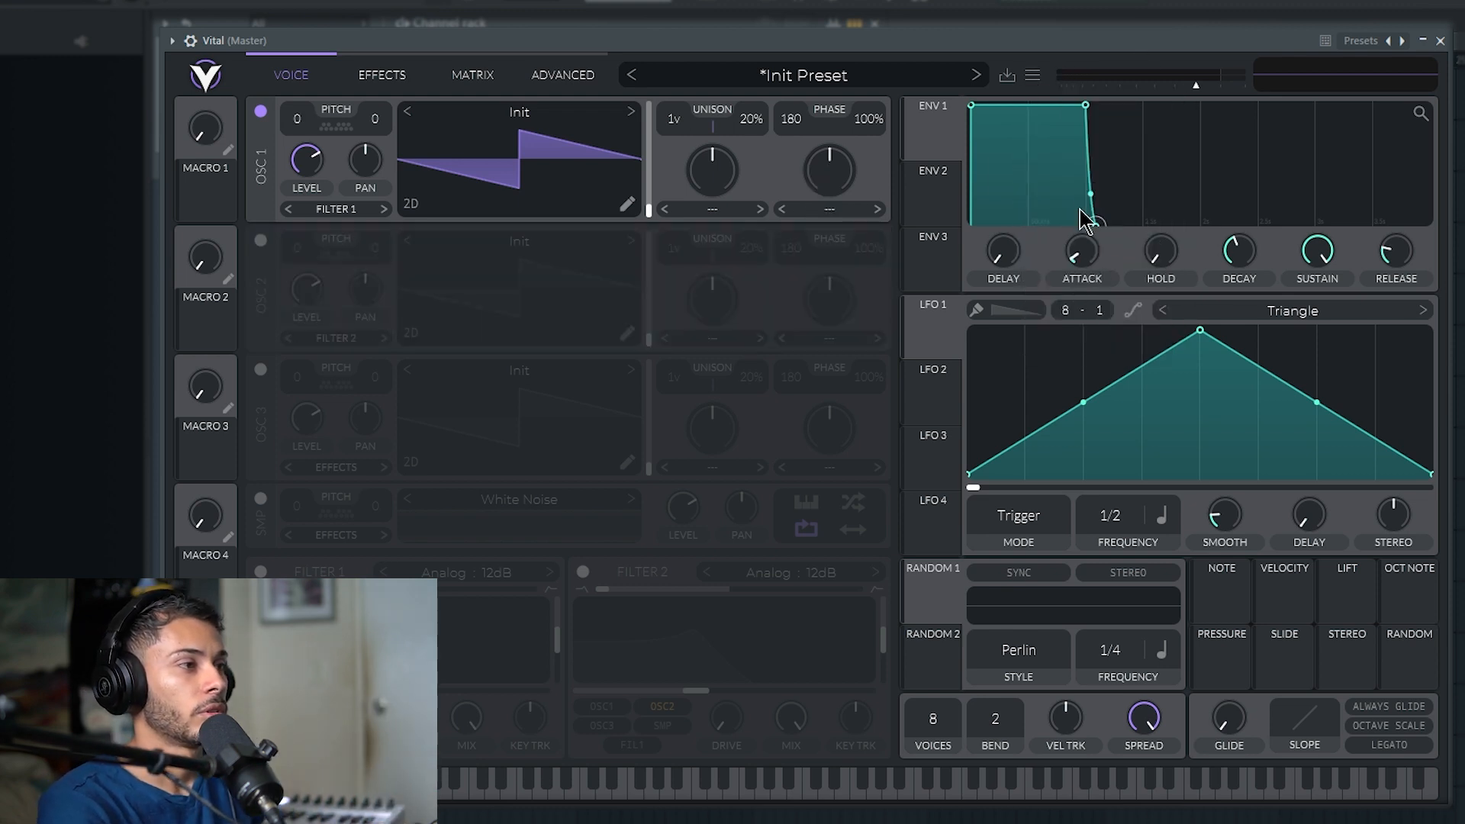
{"action": "left_click", "coordinate": [534, 122]}
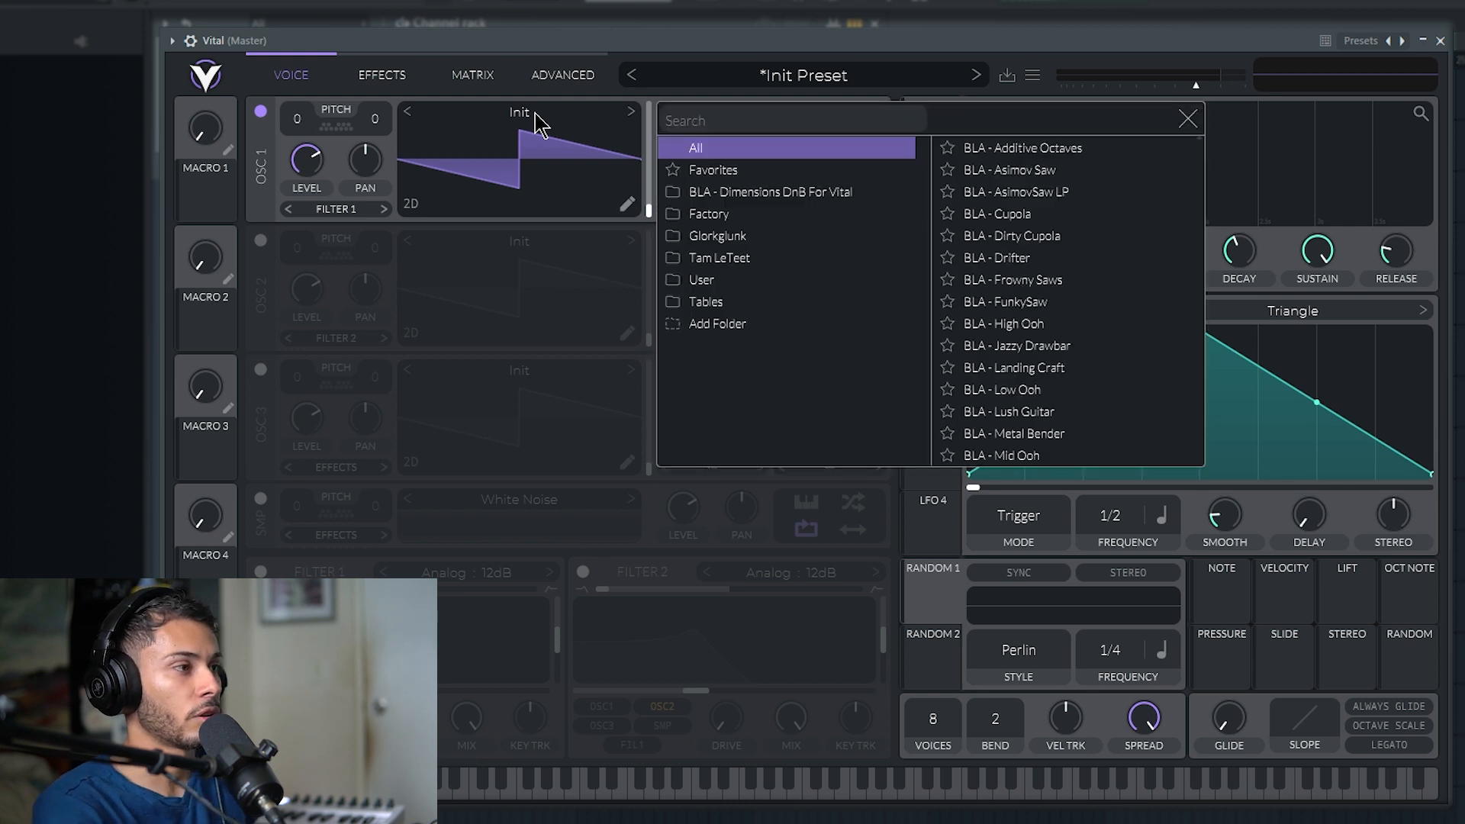
{"action": "left_click", "coordinate": [727, 313]}
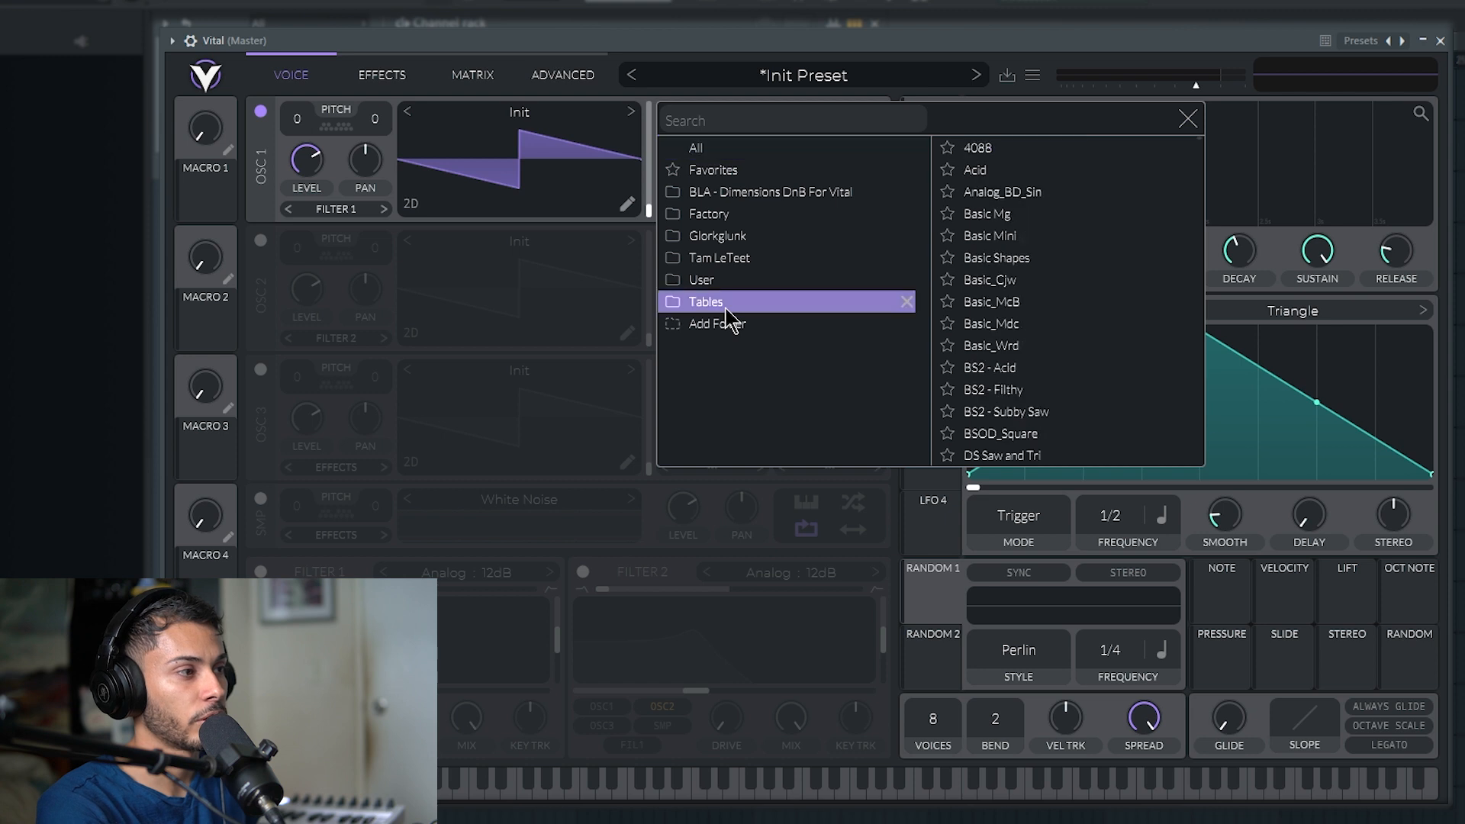
{"action": "left_click", "coordinate": [676, 305]}
{"action": "left_click", "coordinate": [686, 412]}
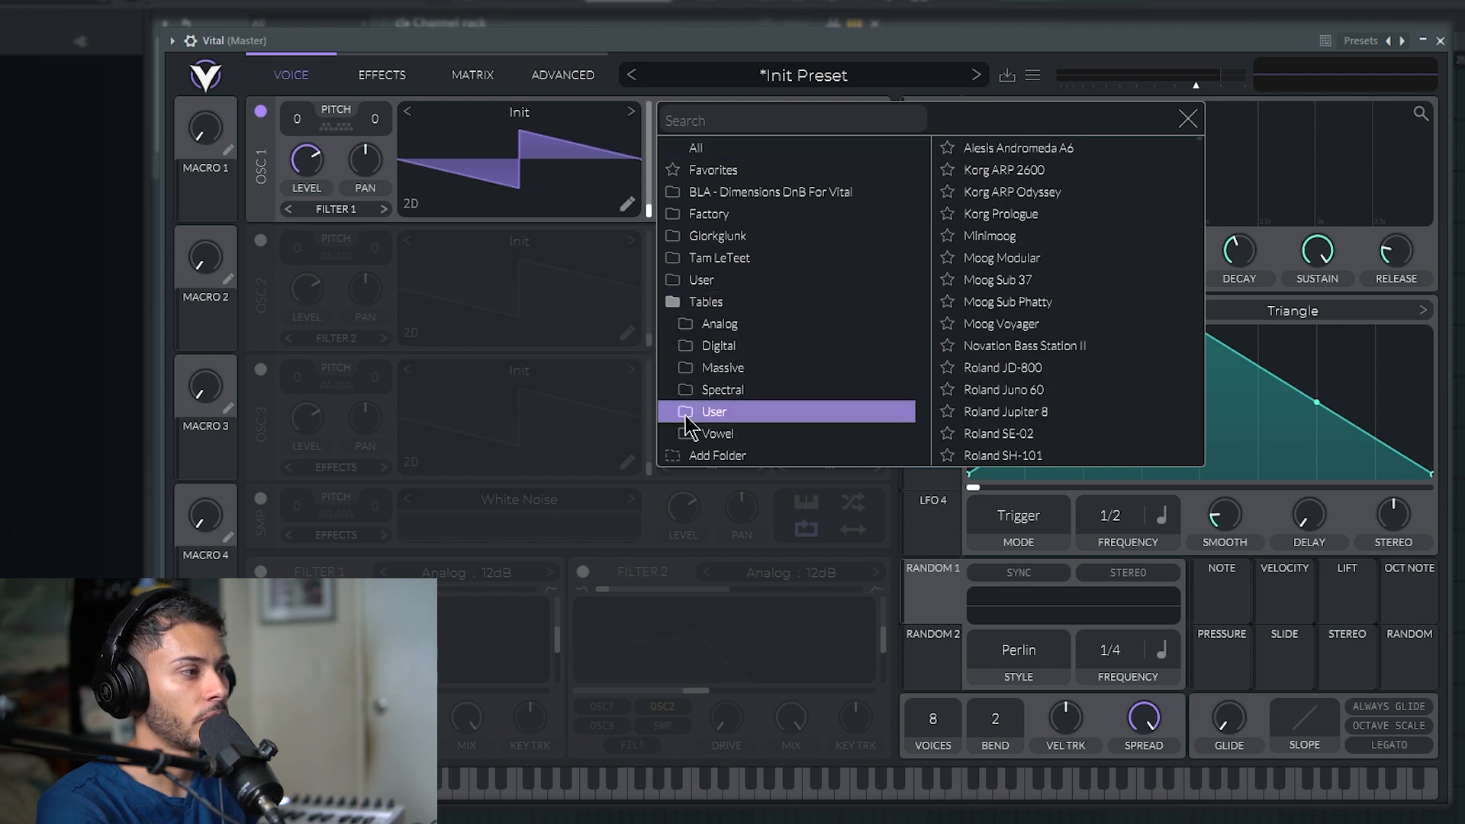
{"action": "left_click", "coordinate": [687, 412]}
{"action": "scroll", "coordinate": [706, 400], "scroll_direction": "down", "scroll_amount": 5}
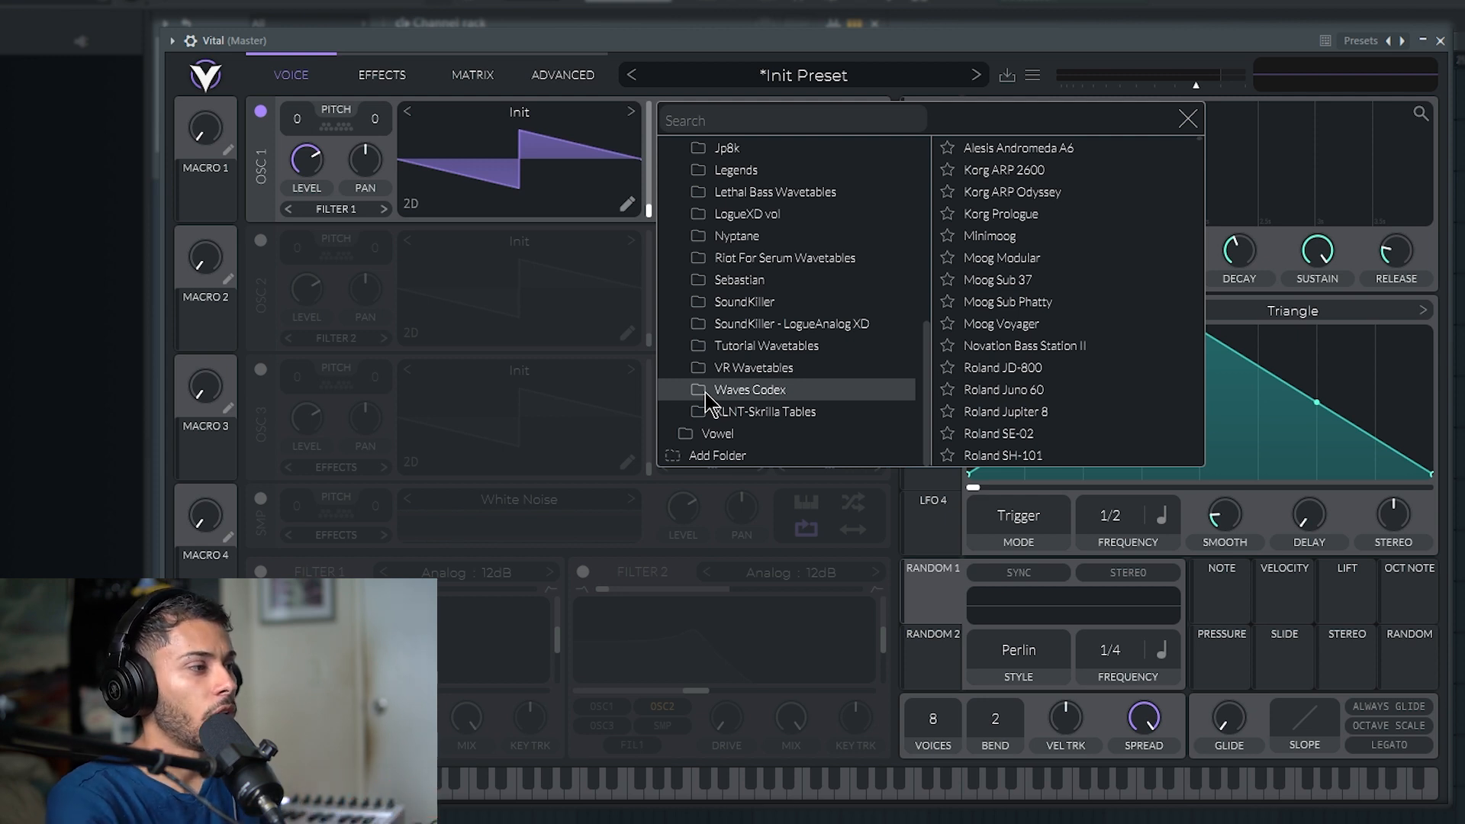
Step: Load the Dinosaurs wavetable from the VR Wavetables Vol folder into oscillator 1 and close the wavetable browser
{"action": "left_click", "coordinate": [705, 368]}
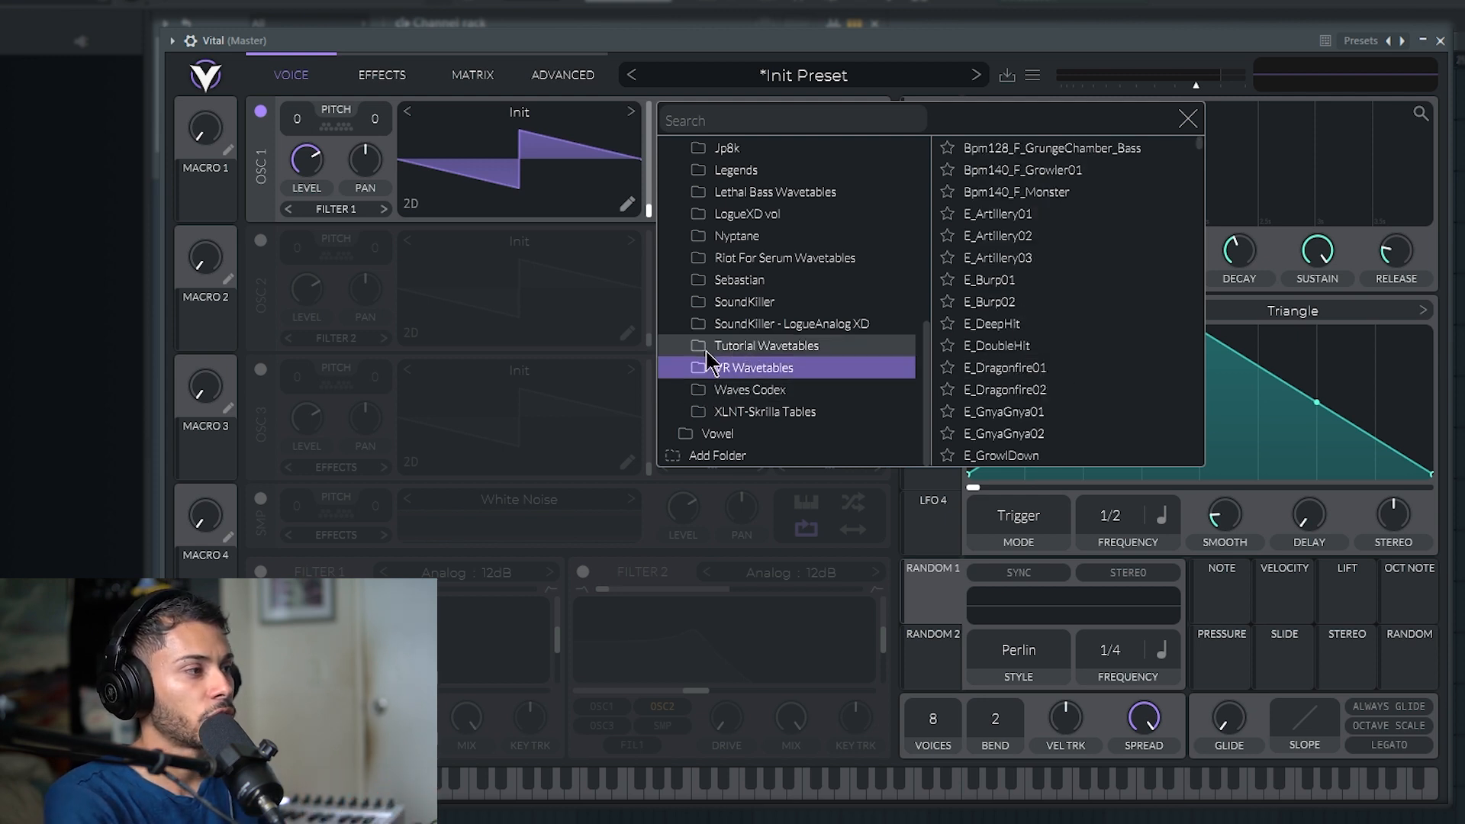
{"action": "left_click", "coordinate": [700, 370]}
{"action": "scroll", "coordinate": [700, 373], "scroll_direction": "down", "scroll_amount": 2}
{"action": "left_click", "coordinate": [709, 373]}
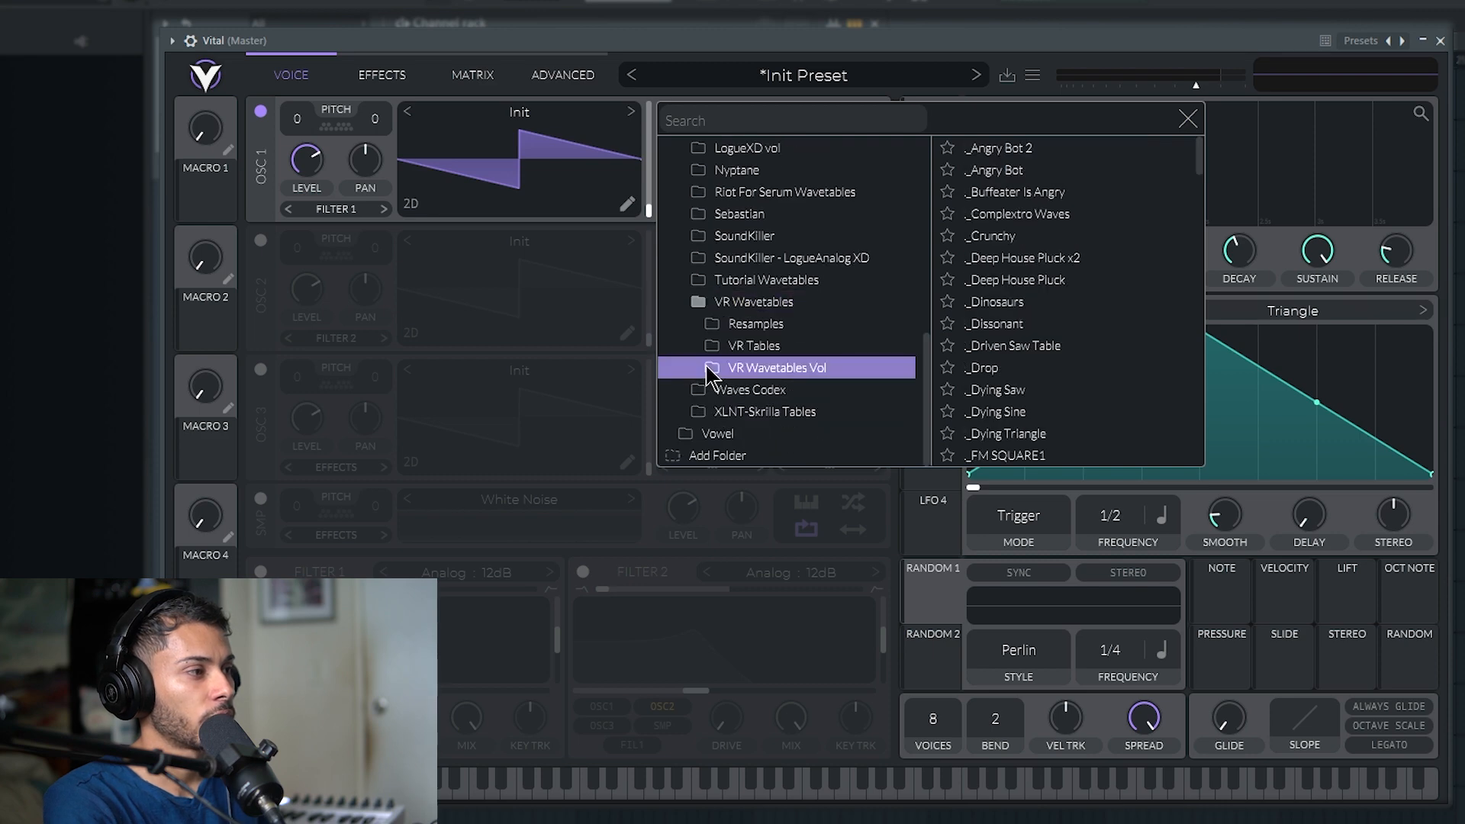
{"action": "scroll", "coordinate": [1031, 392], "scroll_direction": "down", "scroll_amount": 10}
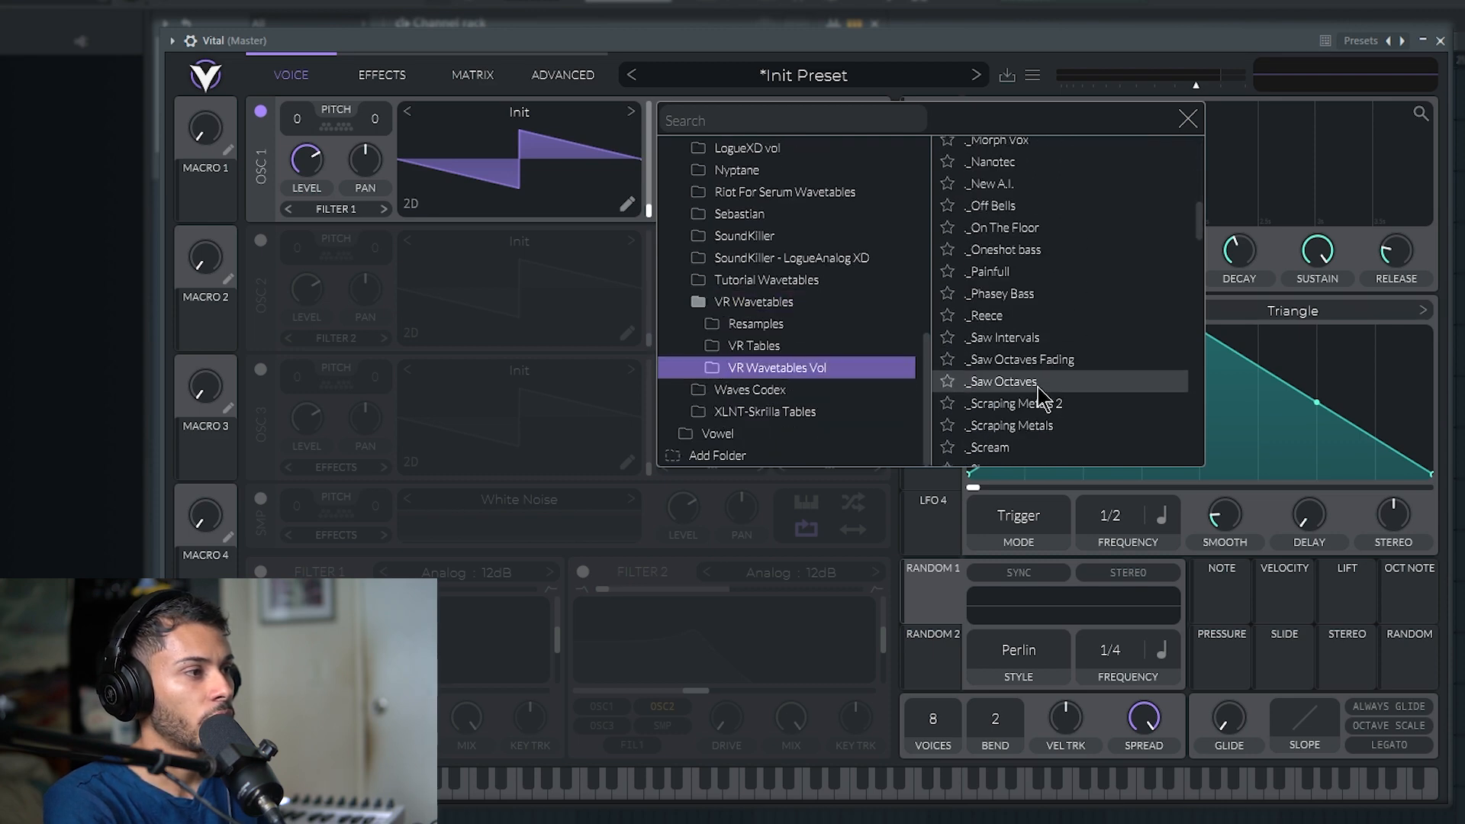
{"action": "scroll", "coordinate": [1037, 374], "scroll_direction": "down", "scroll_amount": 10}
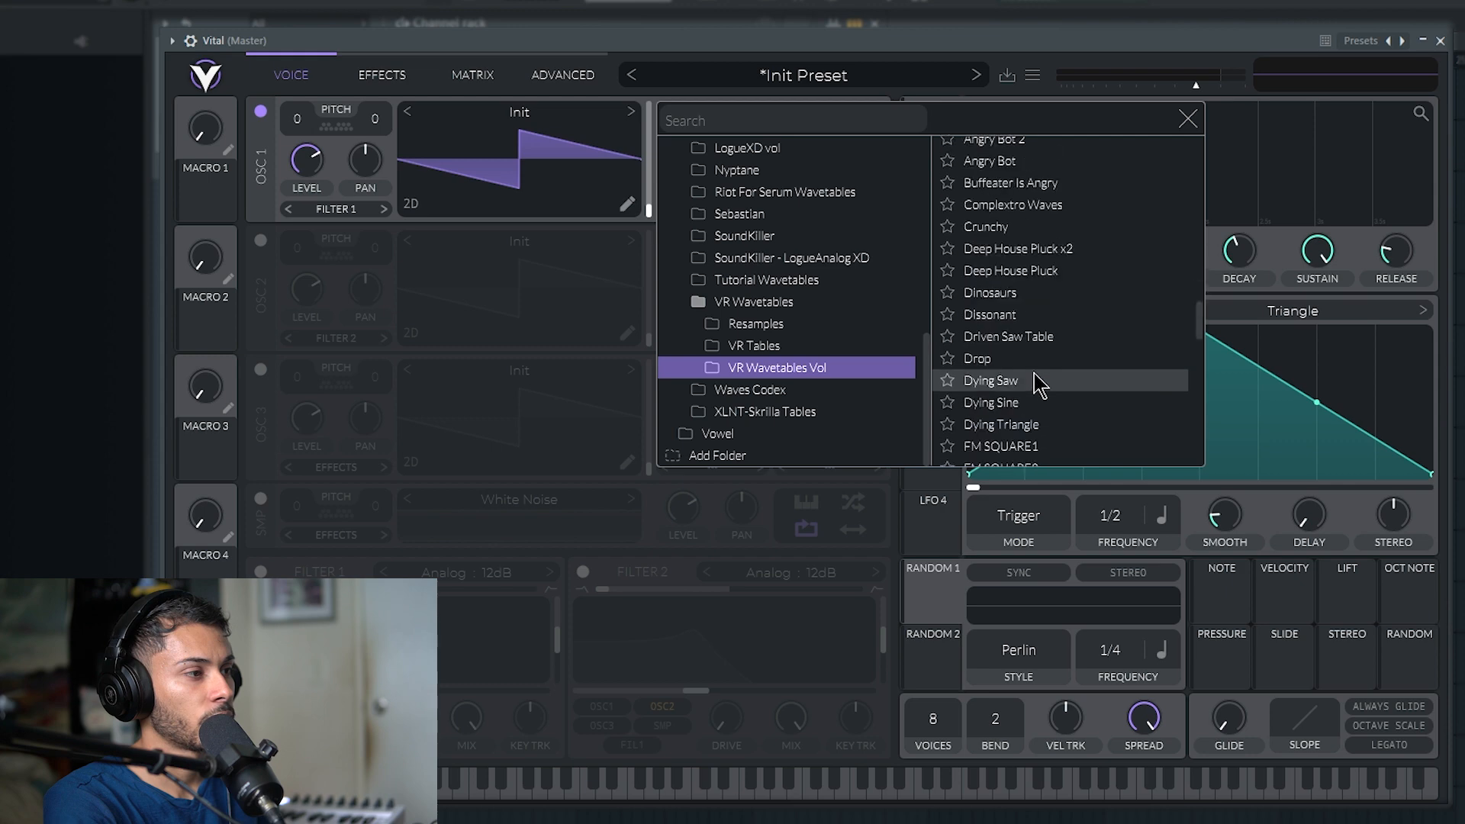
{"action": "scroll", "coordinate": [1039, 385], "scroll_direction": "up", "scroll_amount": 2}
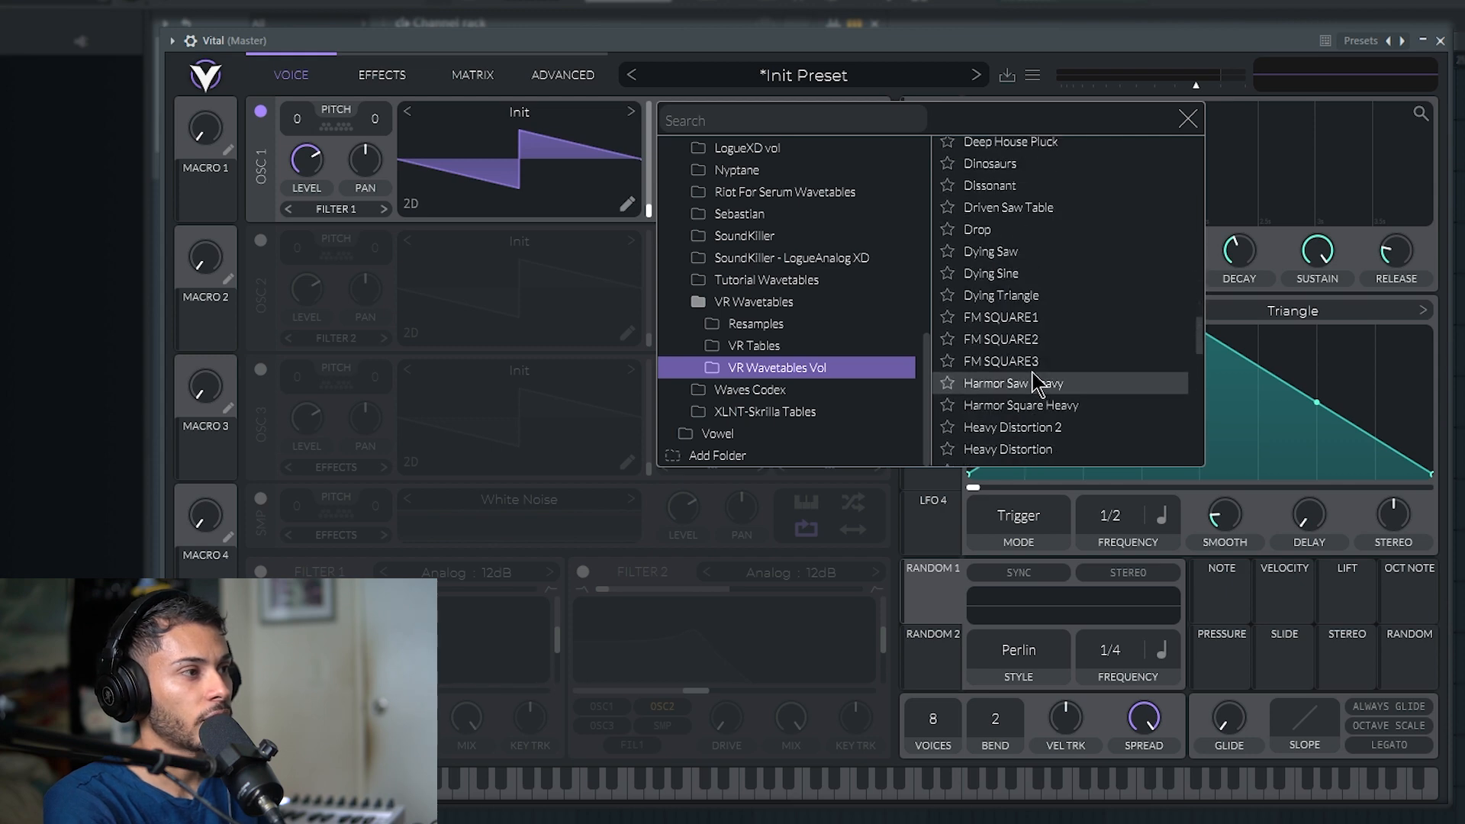
{"action": "left_click", "coordinate": [1018, 164]}
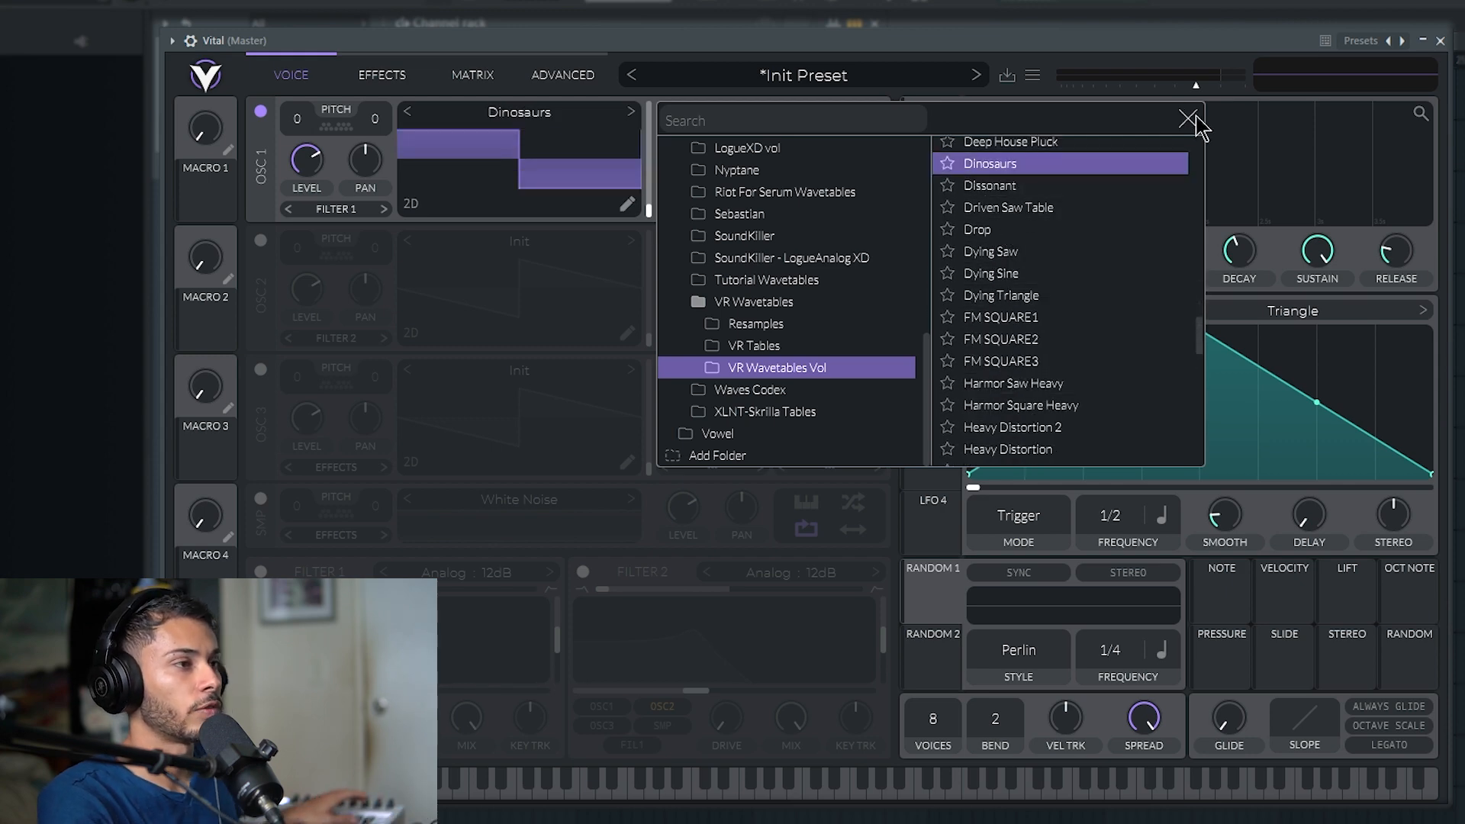
{"action": "left_click", "coordinate": [1188, 118]}
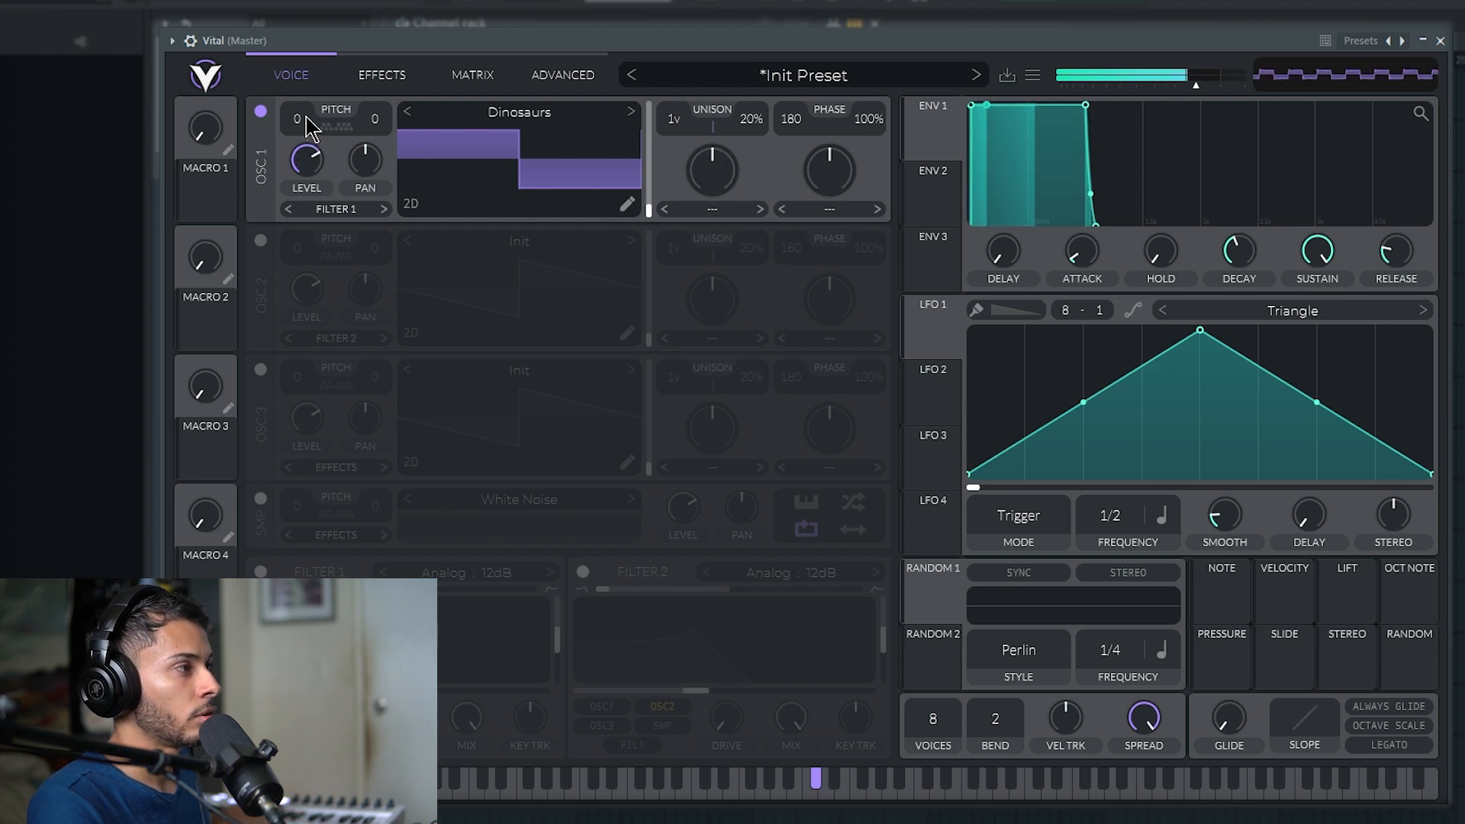
Step: Transpose oscillator 1 to -24 semitones and set its spectral morph to Harmonic Stretch
{"action": "left_click_drag", "start_coordinate": [299, 121], "coordinate": [276, 322]}
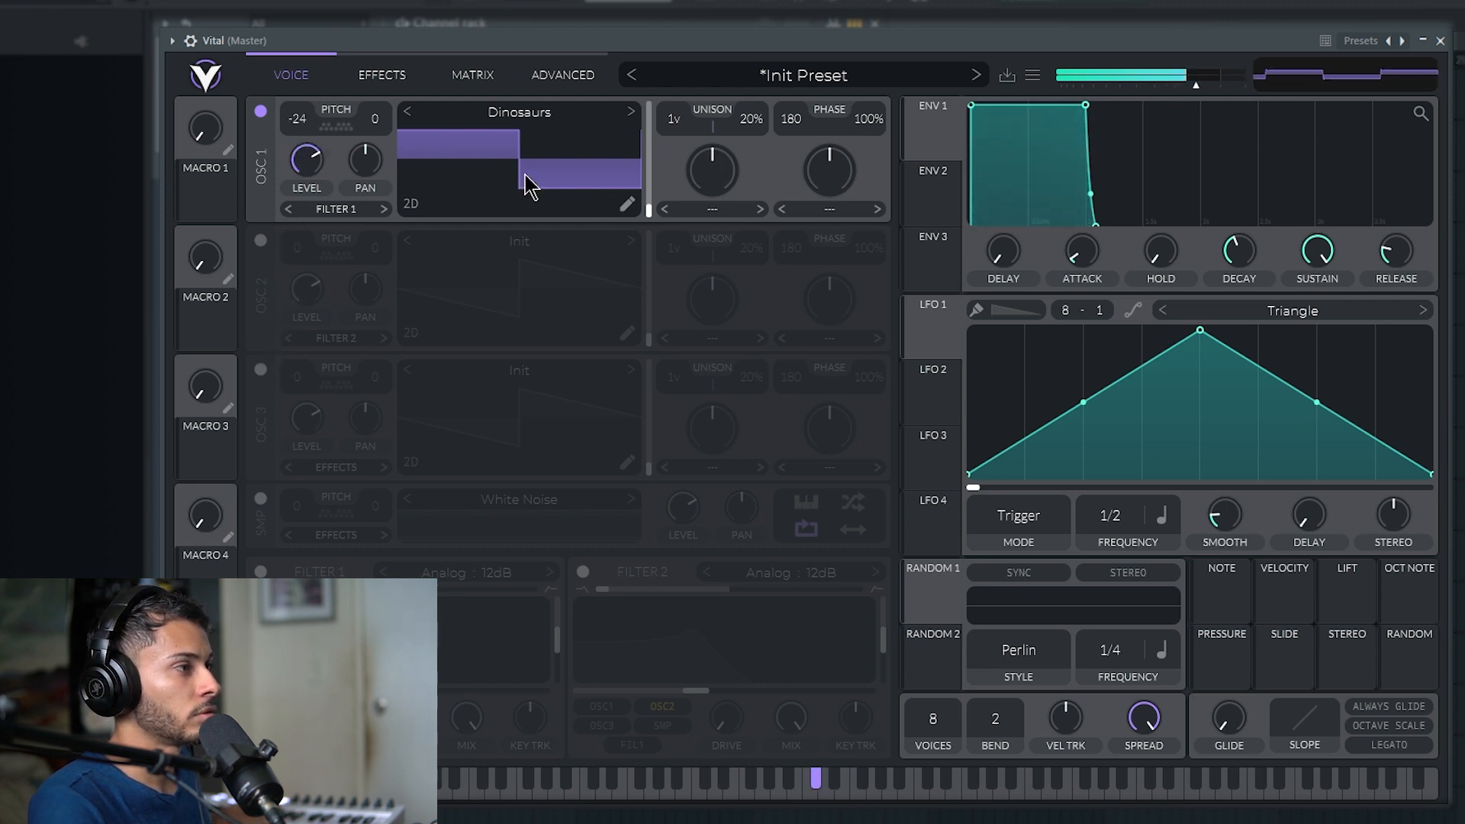
{"action": "left_click_drag", "start_coordinate": [650, 212], "coordinate": [641, 271]}
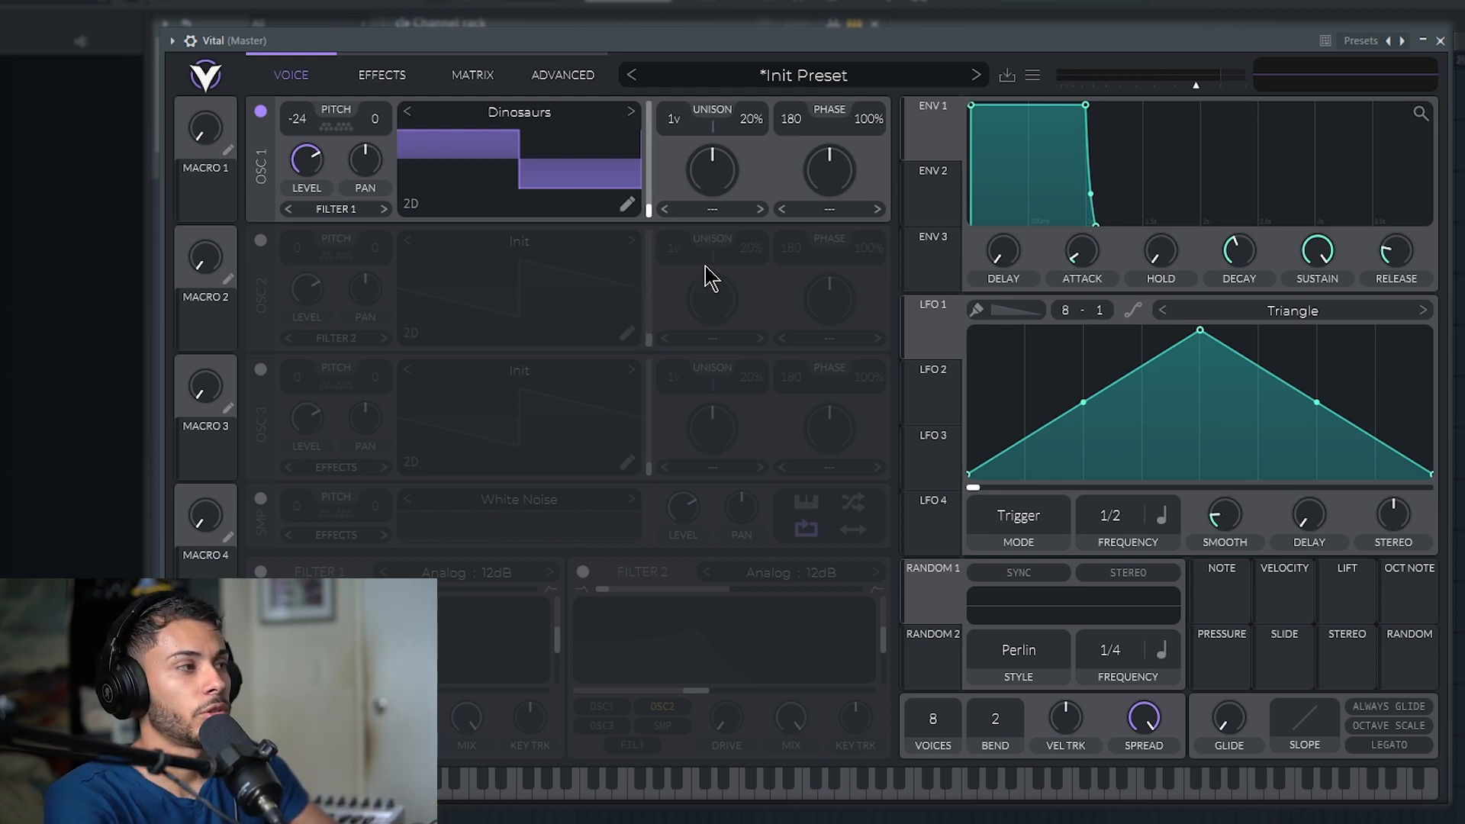
{"action": "left_click", "coordinate": [714, 214]}
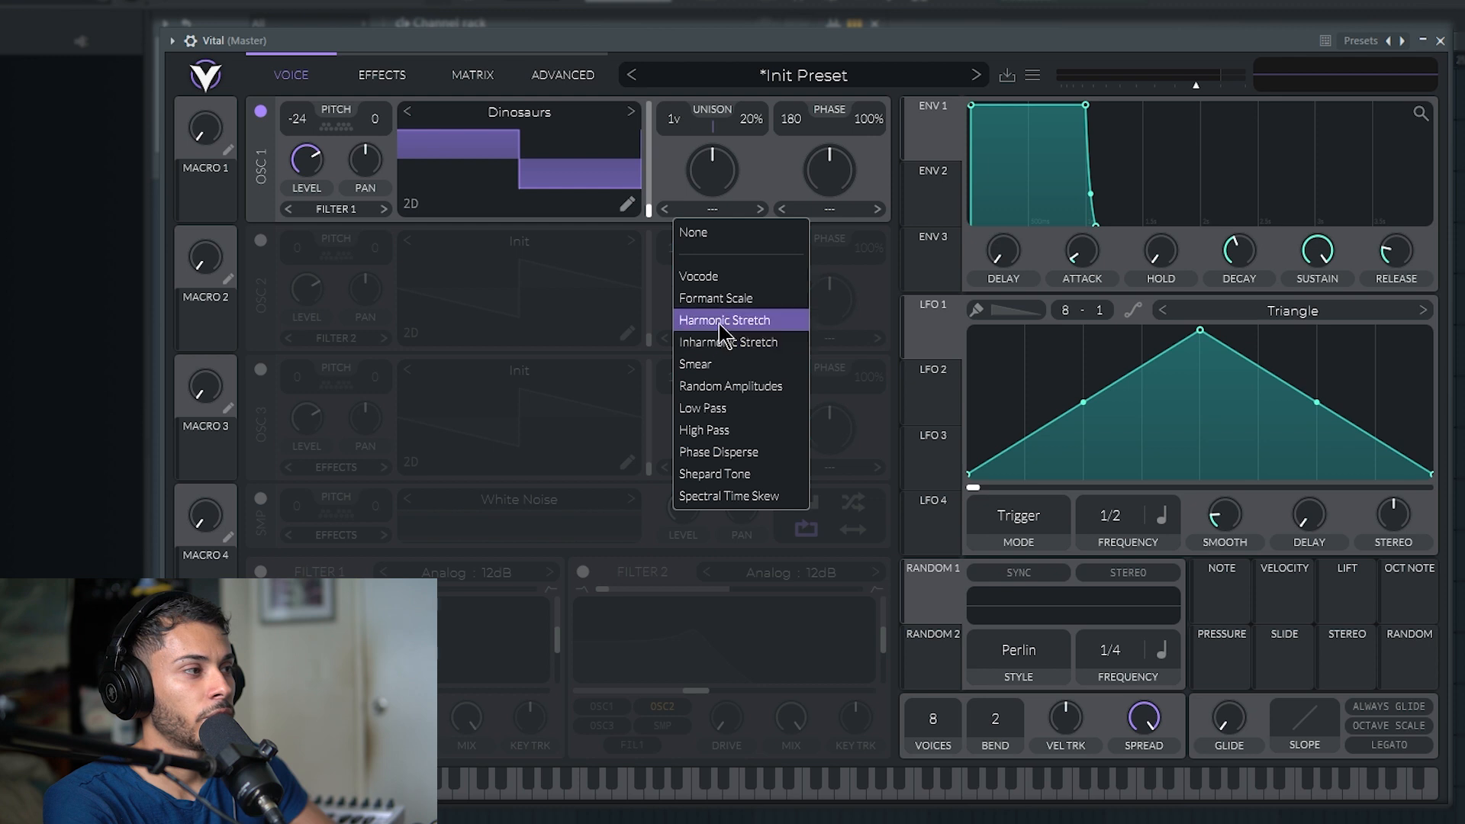
{"action": "left_click", "coordinate": [741, 323]}
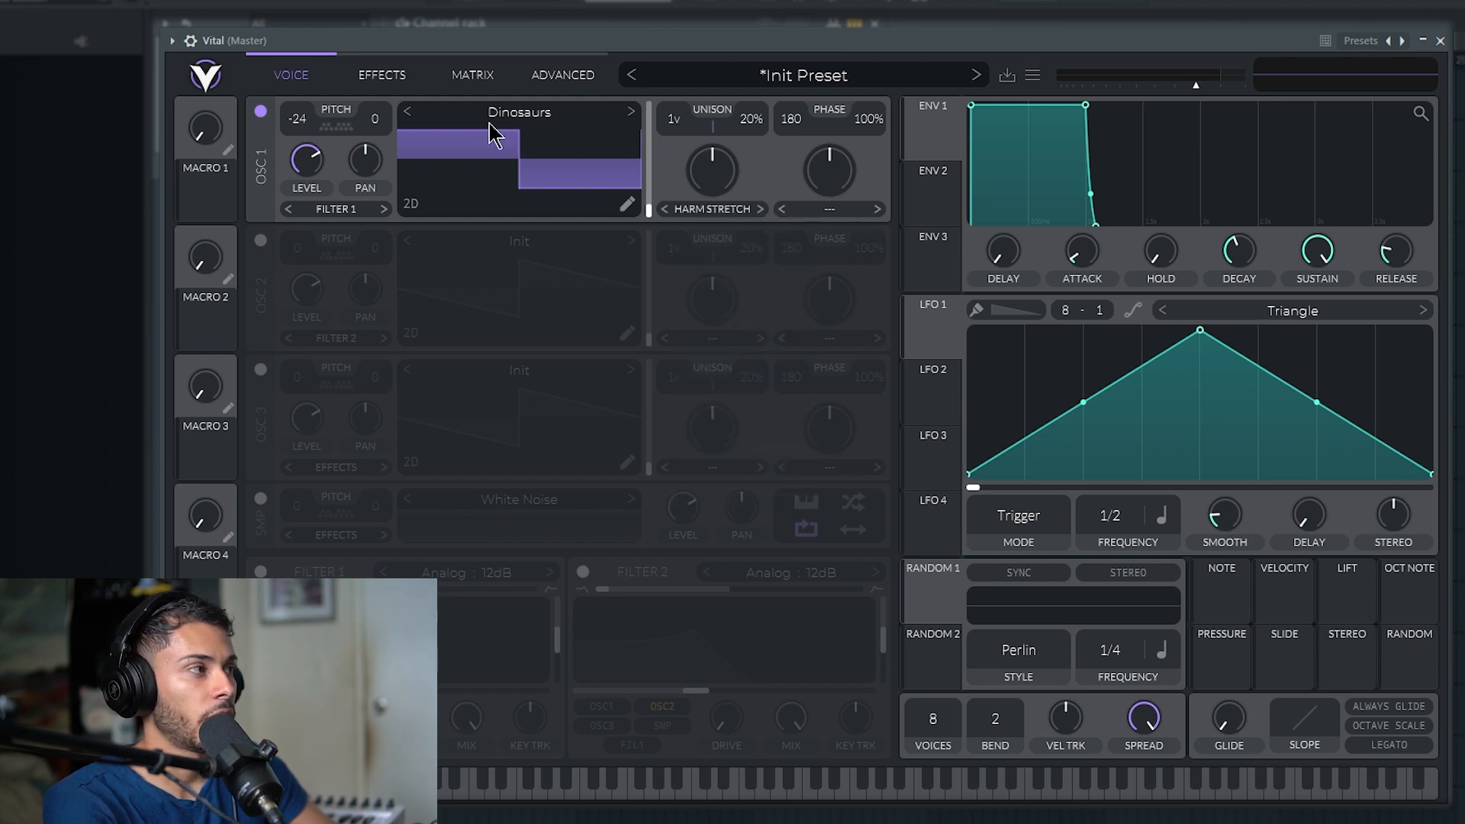
Step: Set oscillator 1's unison to 7 voices and its phase randomization to 0%
{"action": "left_click", "coordinate": [588, 84]}
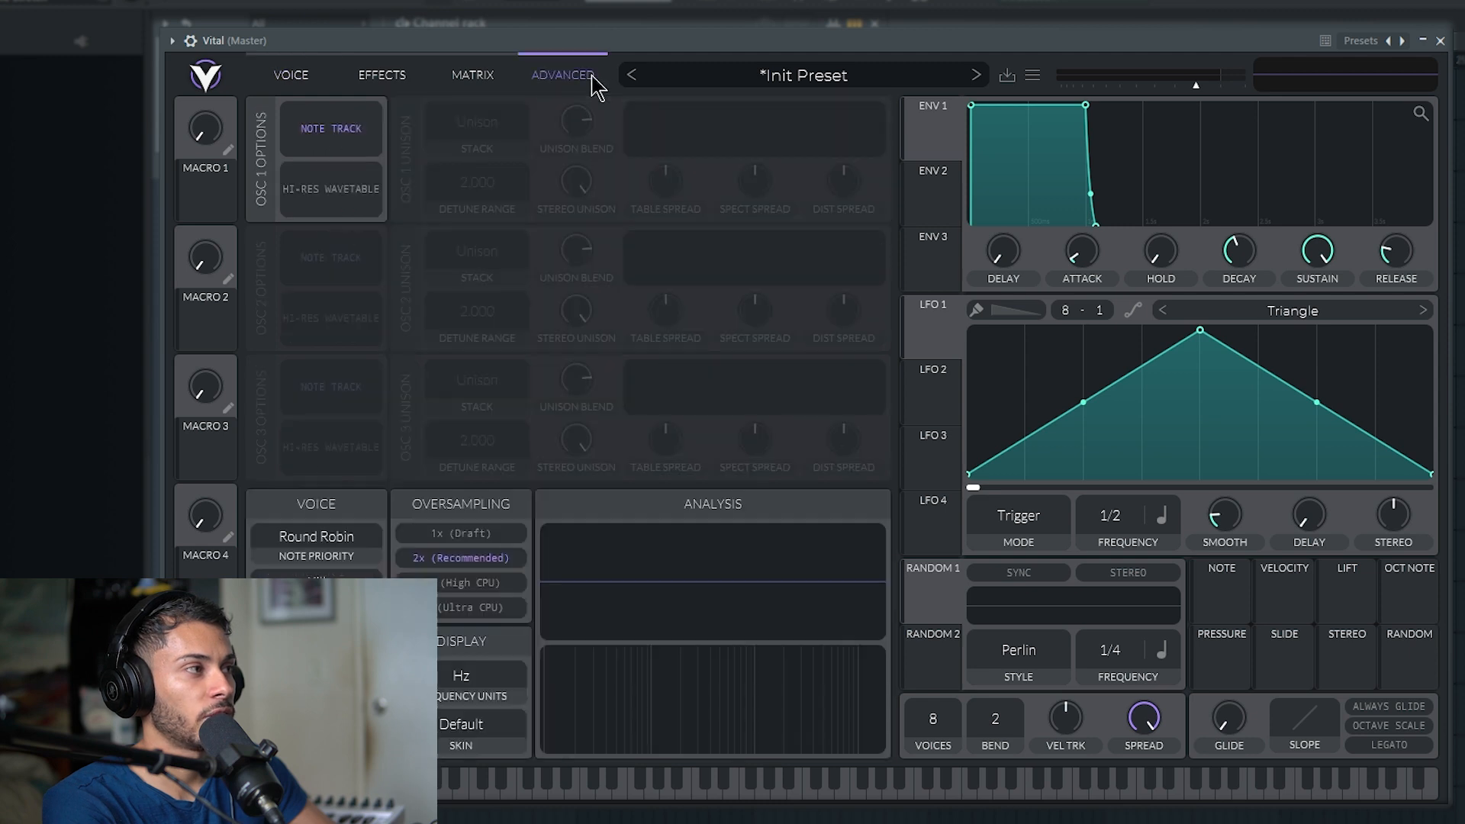
{"action": "left_click", "coordinate": [290, 80]}
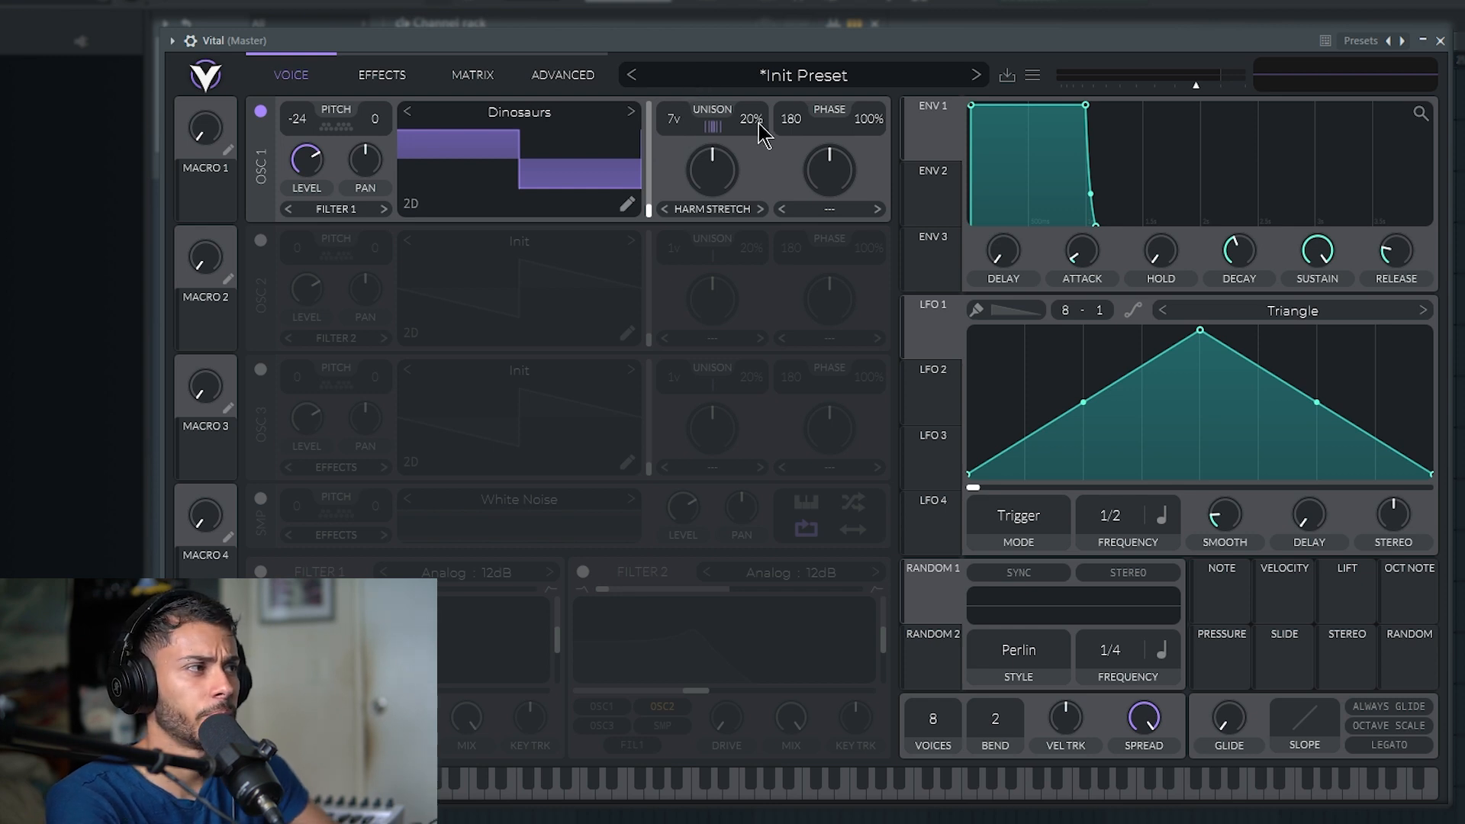
{"action": "left_click_drag", "start_coordinate": [868, 119], "coordinate": [830, 359]}
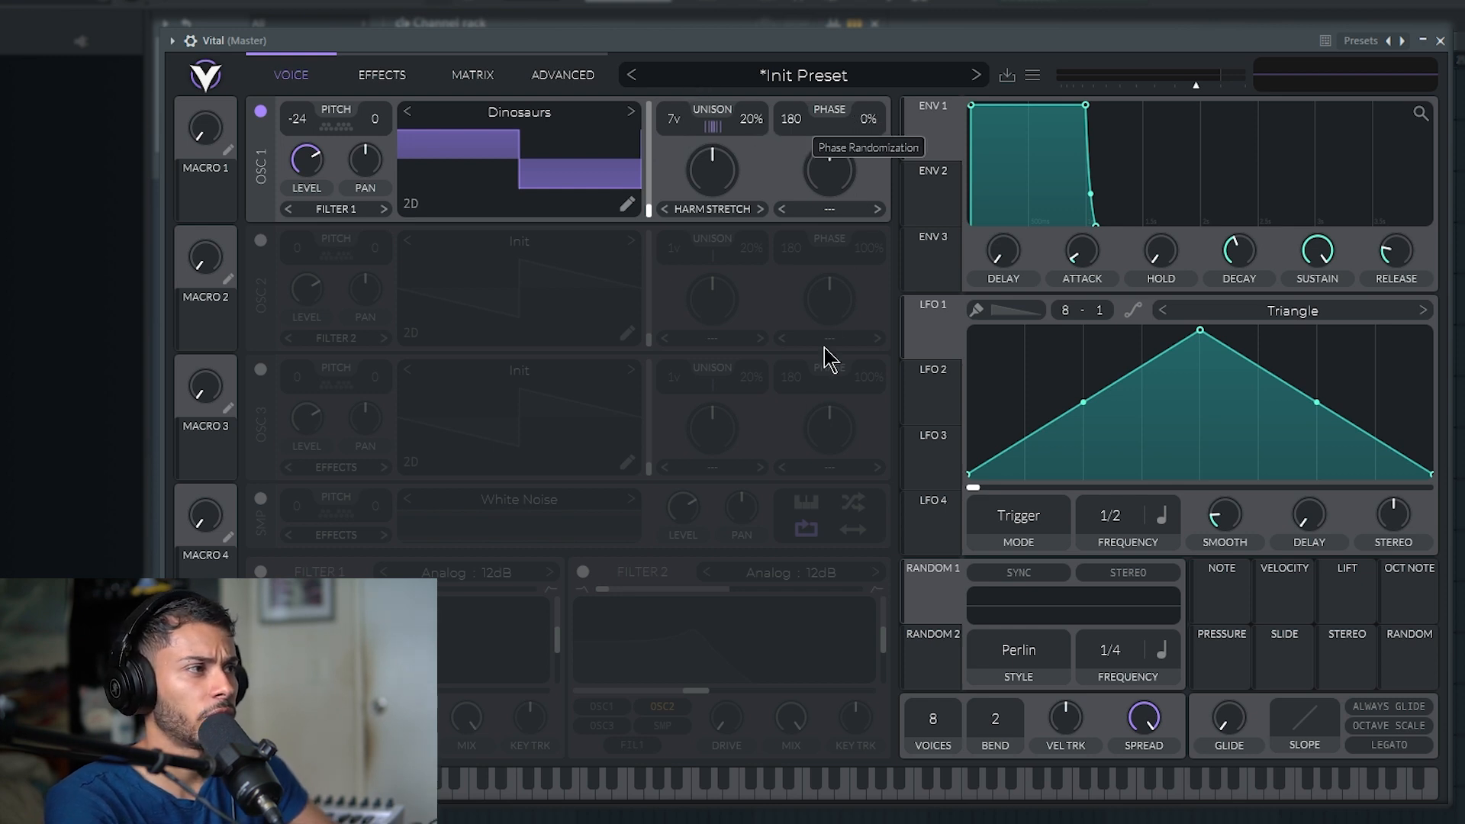
{"action": "left_click", "coordinate": [563, 80]}
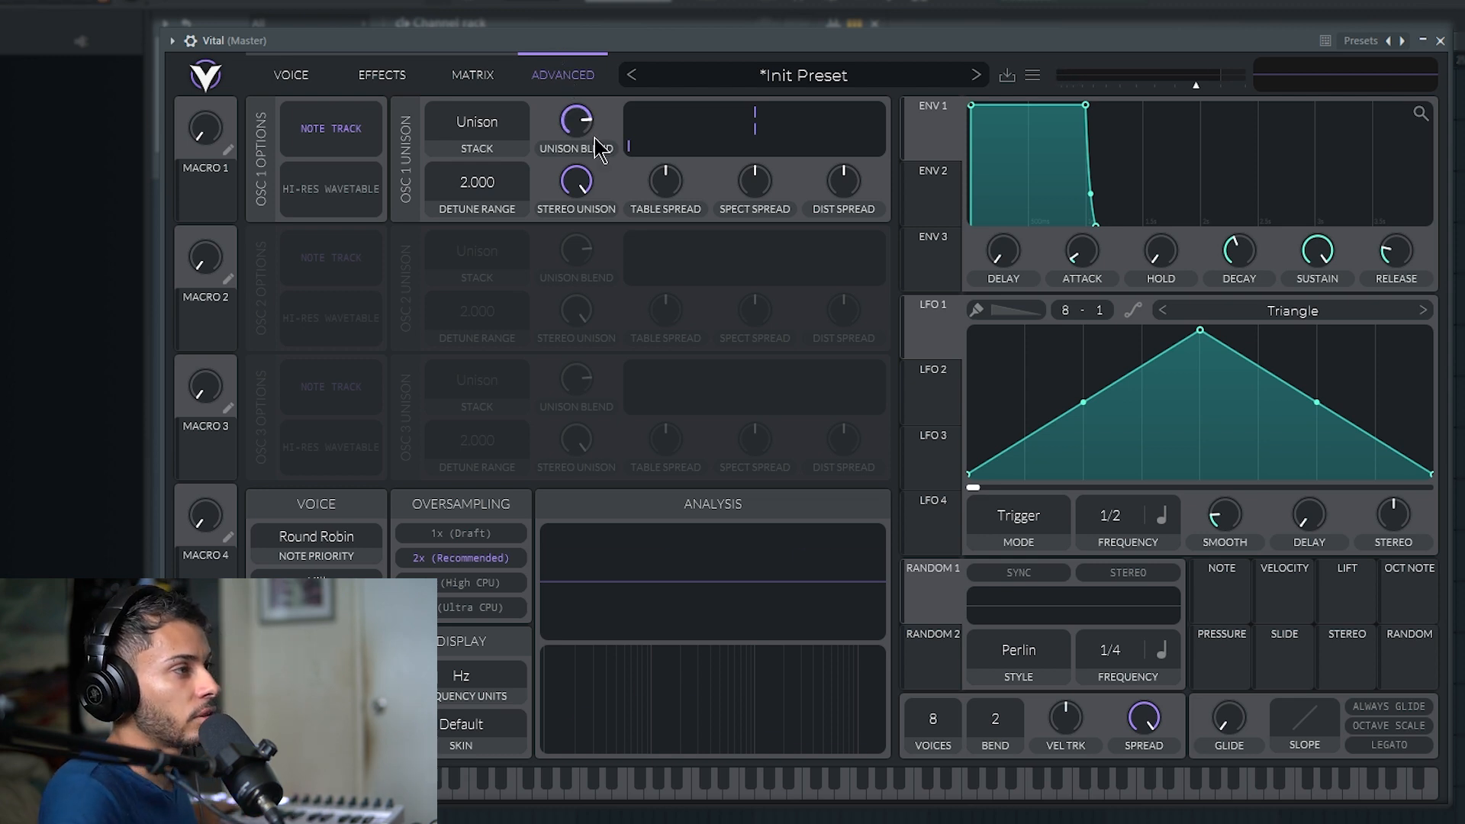
{"action": "left_click", "coordinate": [487, 129]}
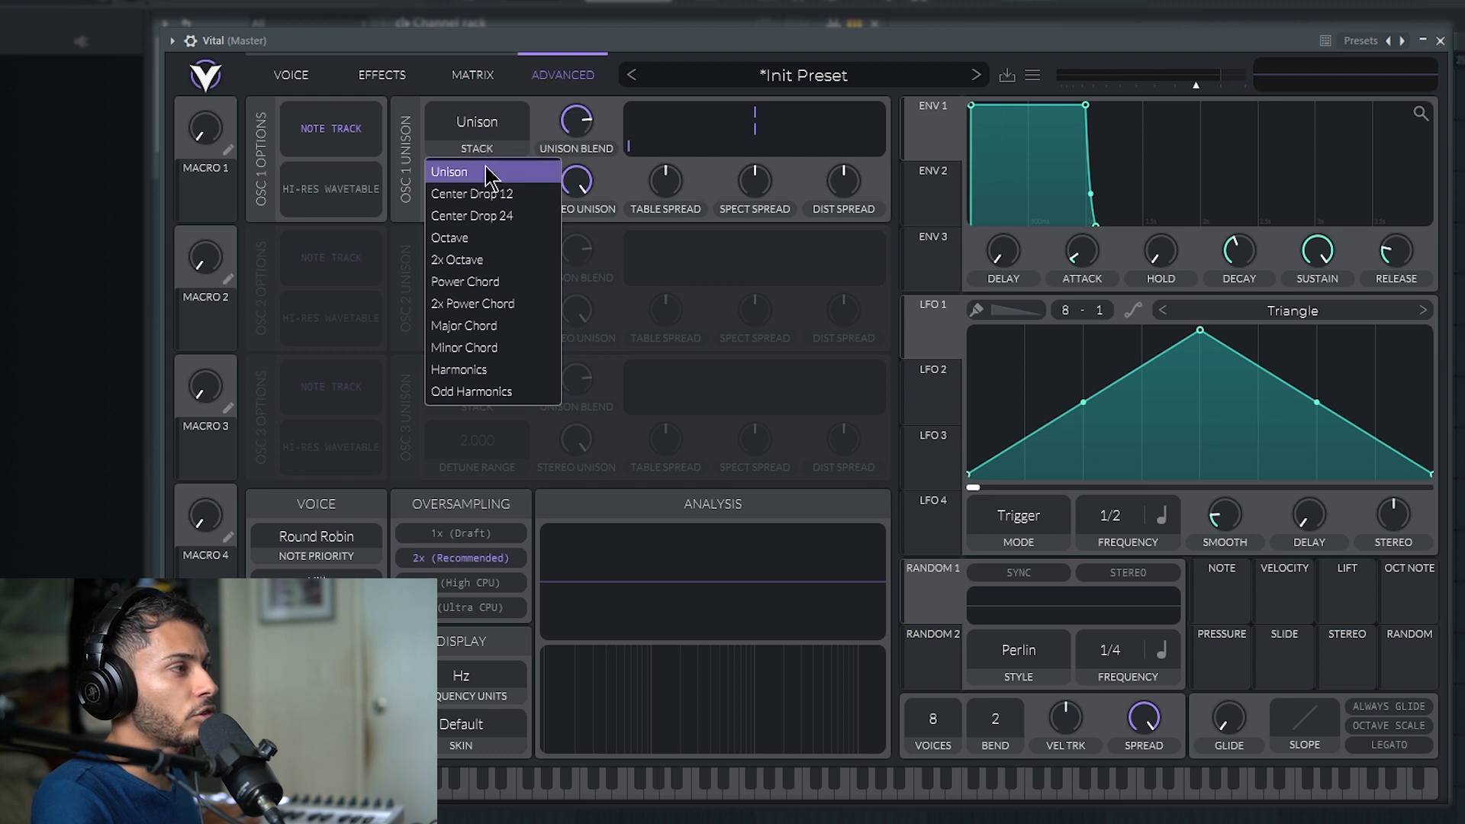
{"action": "left_click", "coordinate": [548, 120]}
{"action": "left_click", "coordinate": [312, 84]}
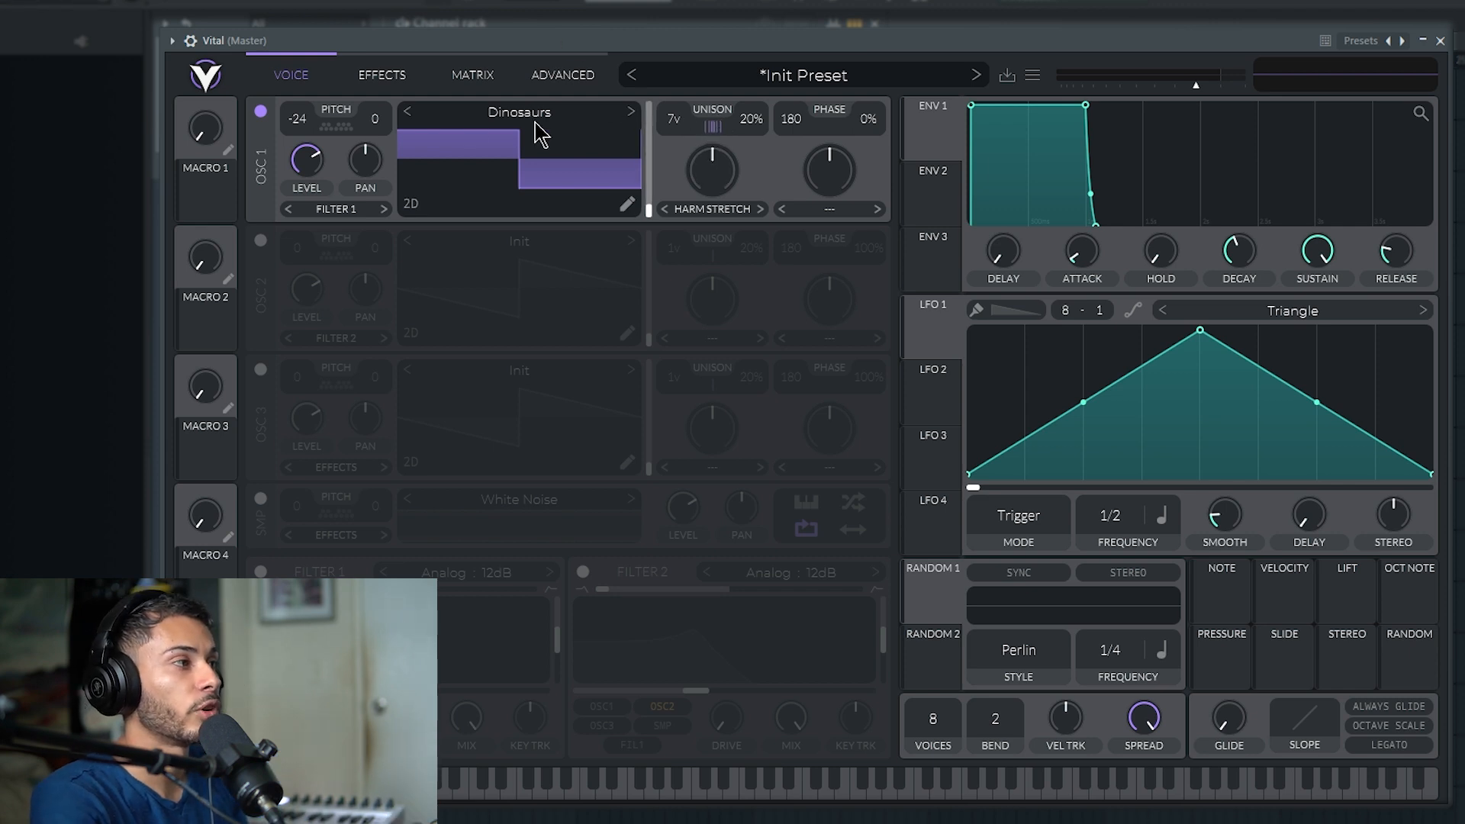
Step: Set oscillator 1's unison stack to Harmonics and its detune range to 0
{"action": "left_click", "coordinate": [580, 83]}
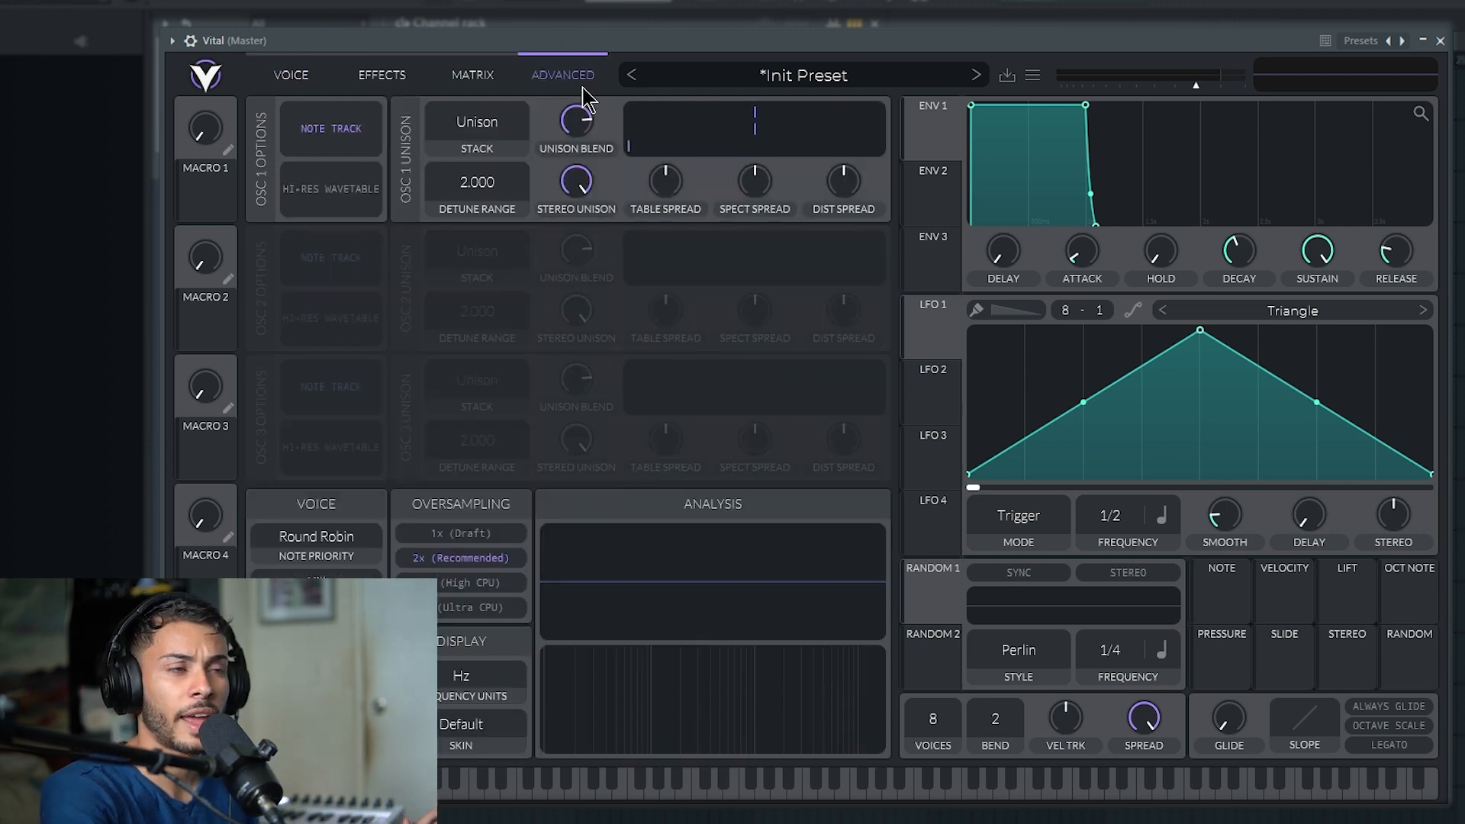
{"action": "left_click", "coordinate": [477, 124]}
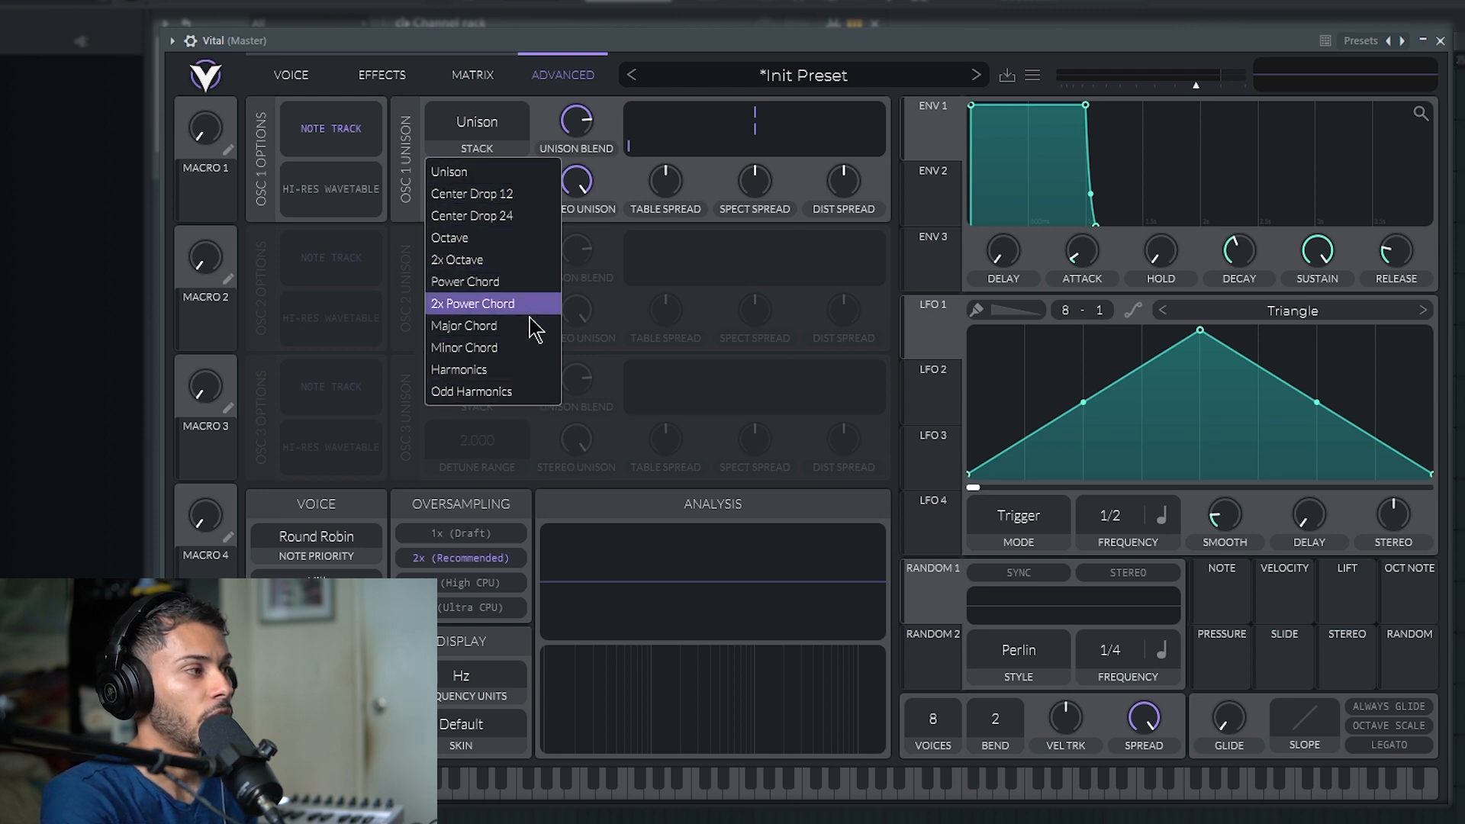
{"action": "left_click", "coordinate": [530, 370]}
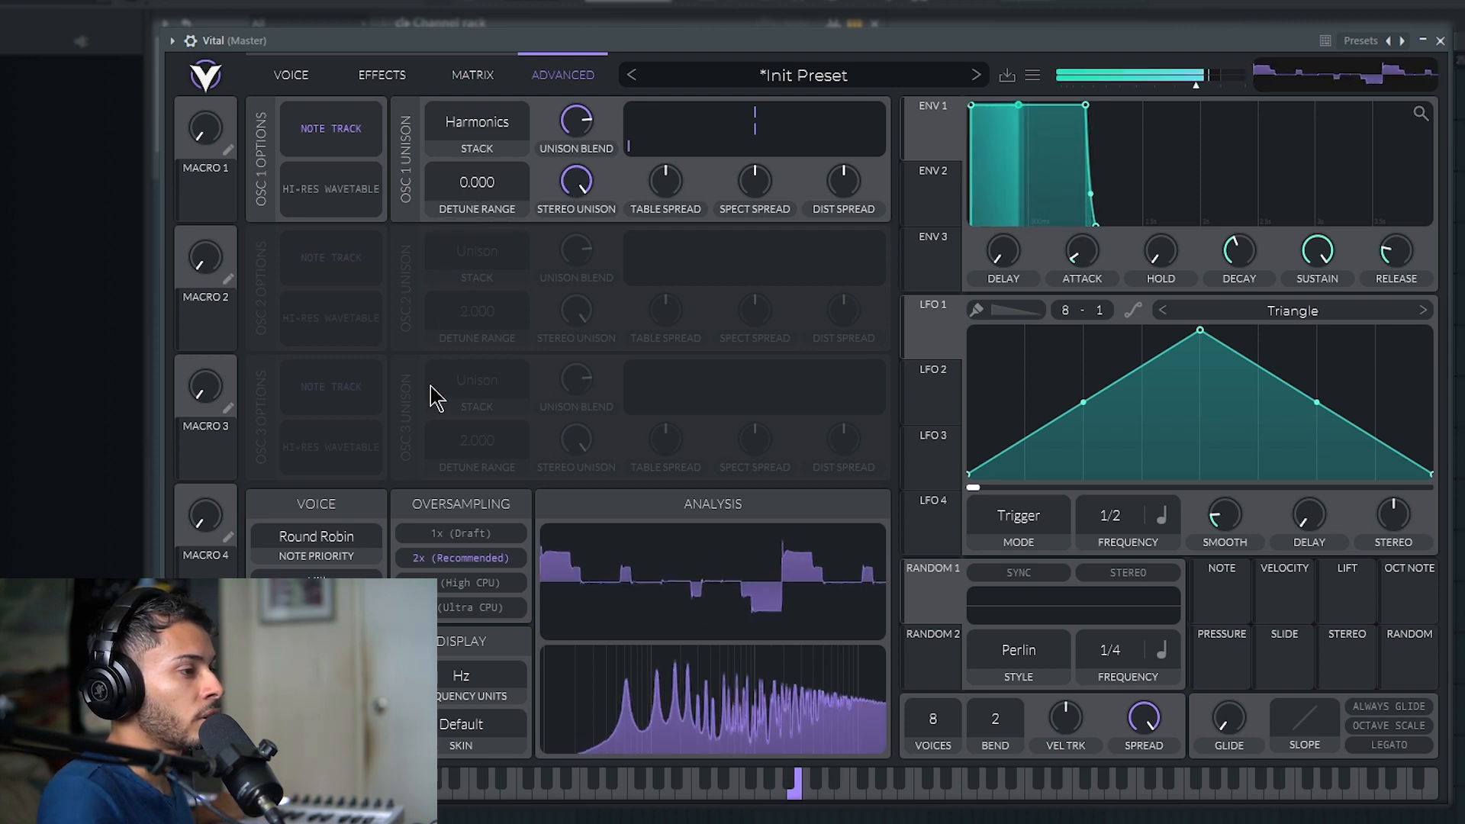
Step: Increase oscillator 1's unison to 9 voices and raise its table spread
{"action": "left_click", "coordinate": [285, 73]}
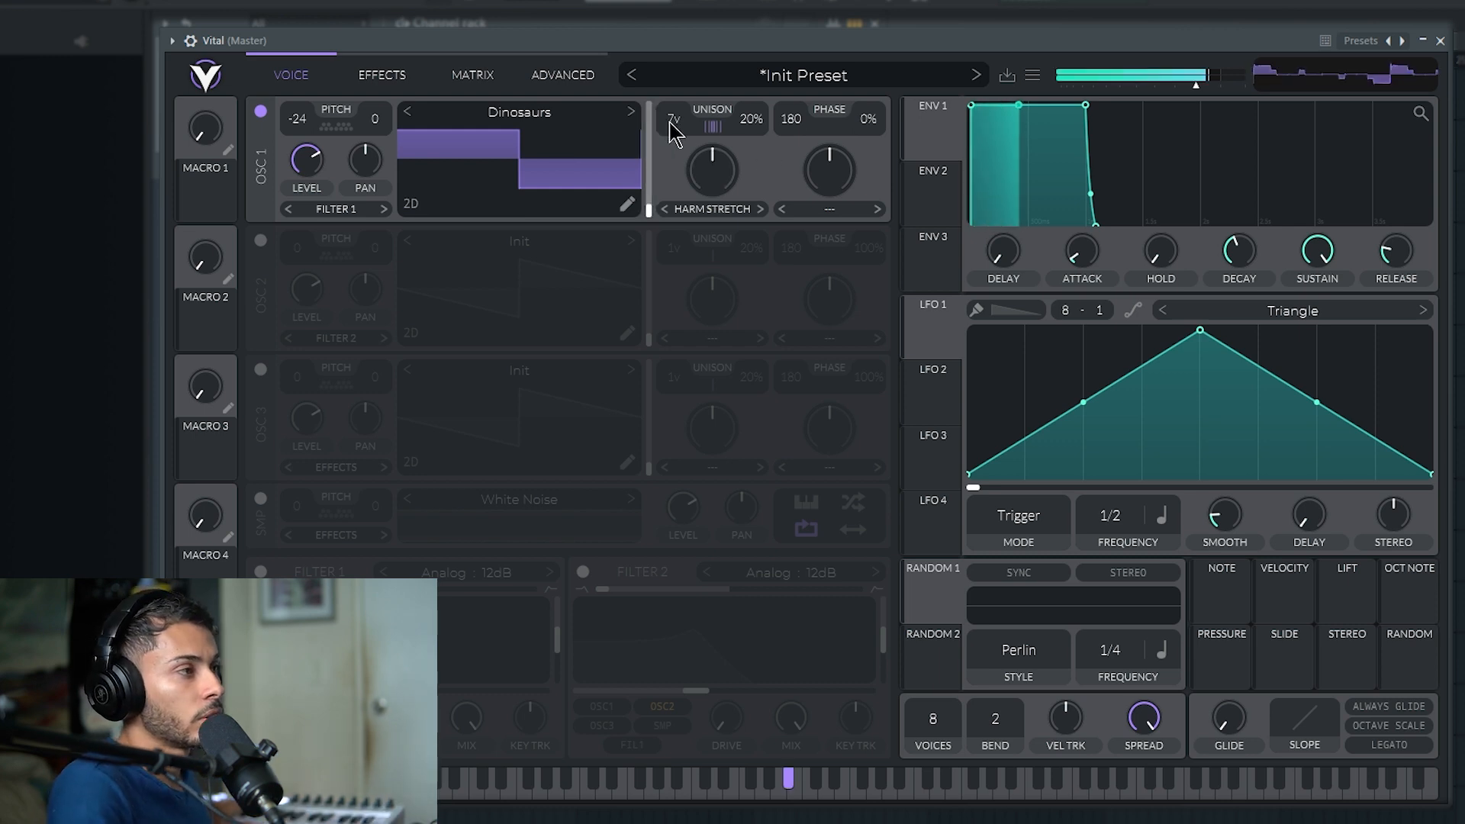
{"action": "left_click_drag", "start_coordinate": [672, 119], "coordinate": [695, 53]}
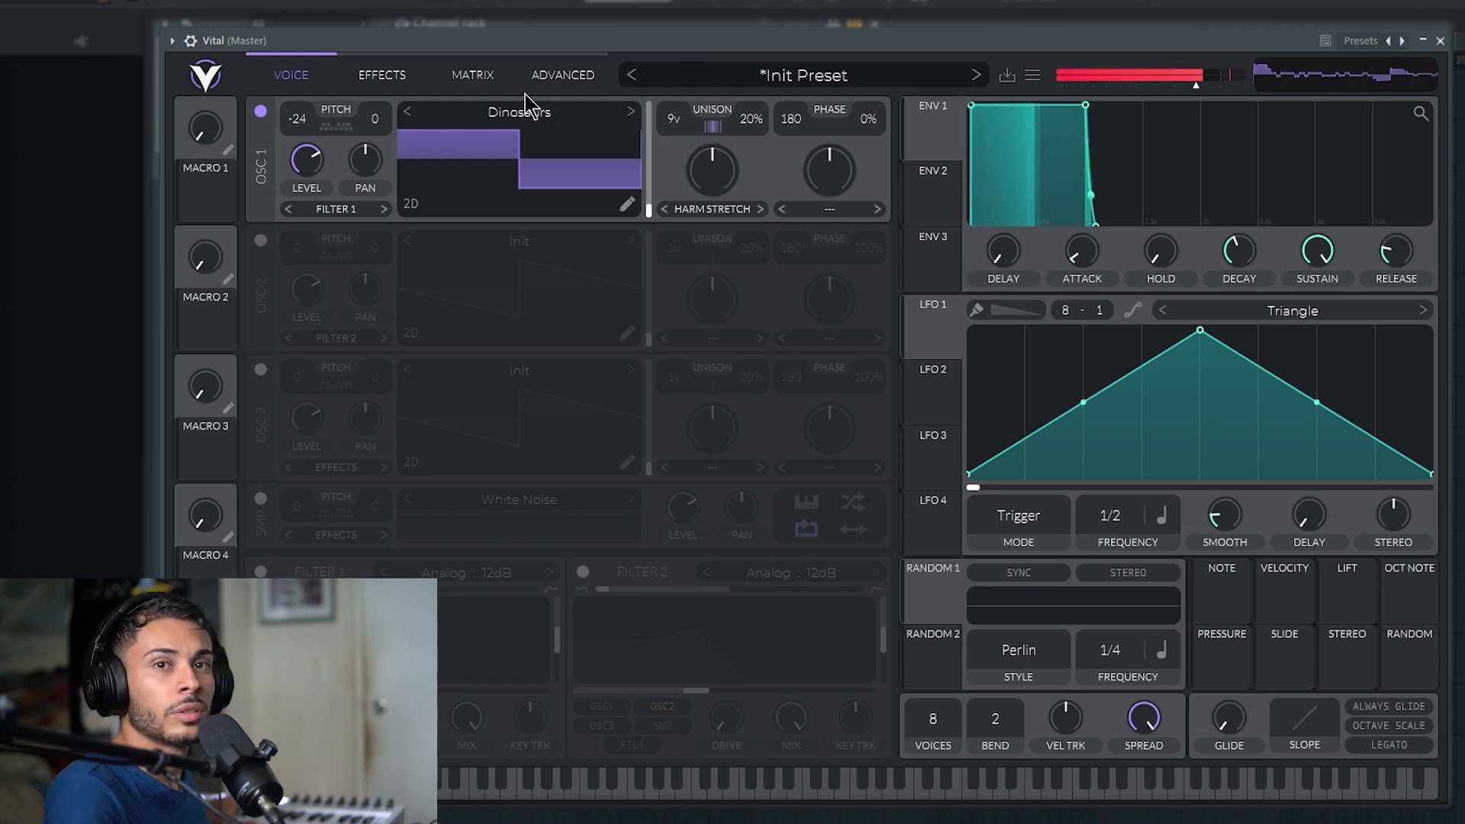
{"action": "left_click", "coordinate": [560, 74]}
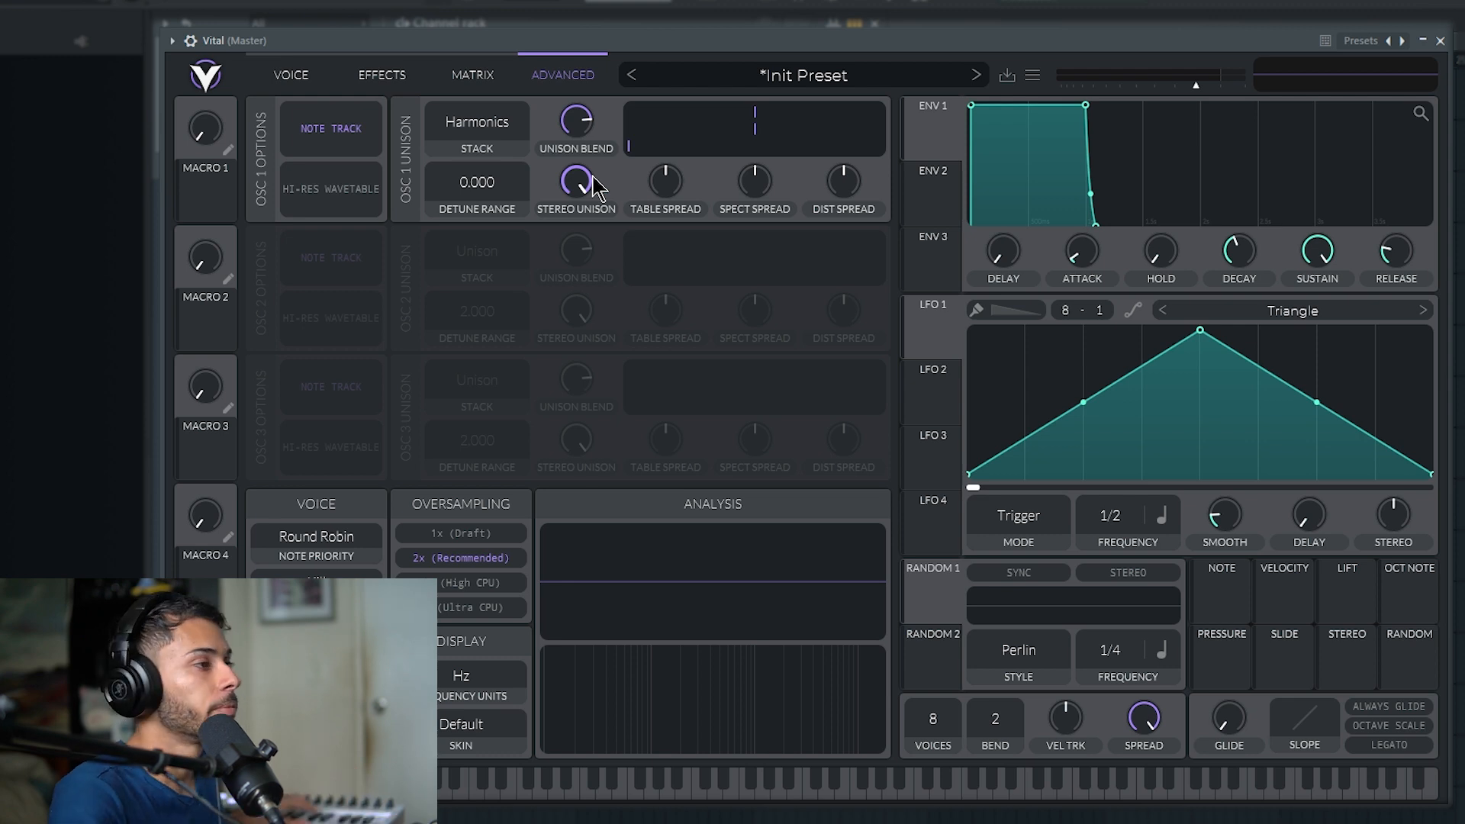
{"action": "mouse_move", "coordinate": [668, 189]}
{"action": "left_mouse_down"}
{"action": "mouse_move", "coordinate": [699, 159]}
{"action": "mouse_move", "coordinate": [696, 139]}
{"action": "mouse_move", "coordinate": [678, 204]}
{"action": "left_mouse_up"}
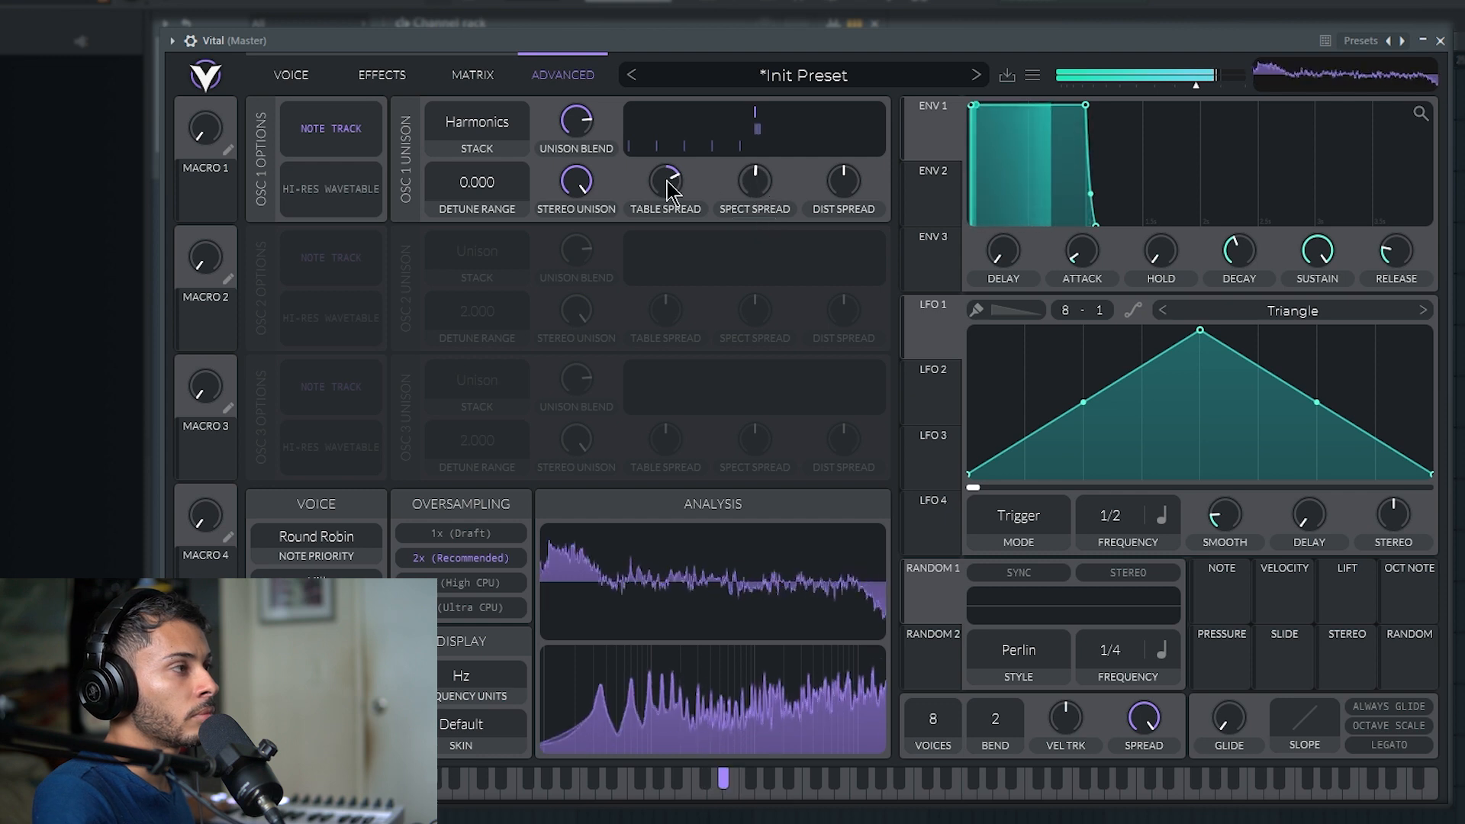
Step: Reduce oscillator 1's unison to 4 voices and adjust its table spread to about 72 and spectral spread to about -23%
{"action": "left_click", "coordinate": [291, 74]}
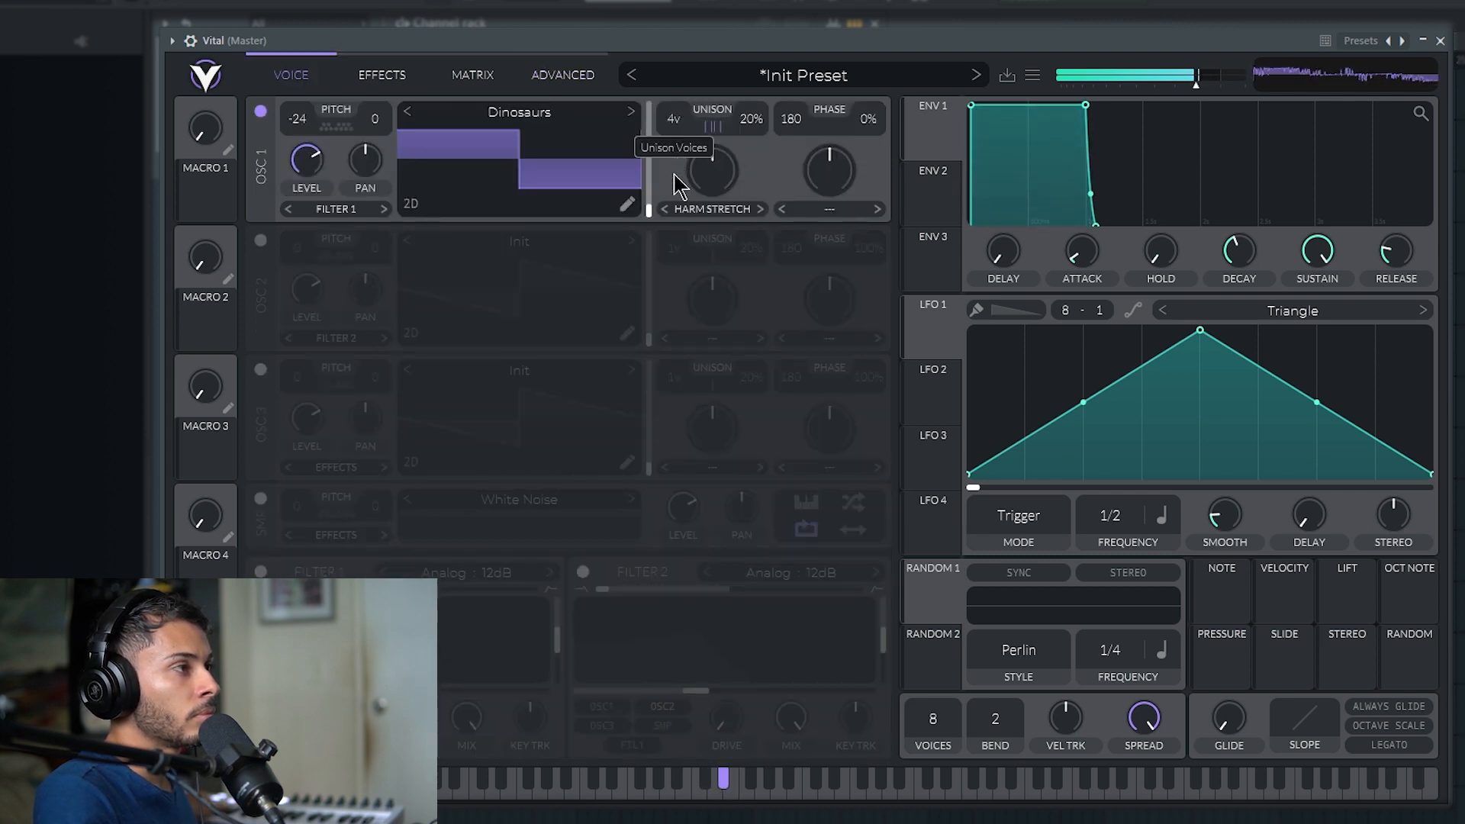
{"action": "left_click", "coordinate": [561, 75]}
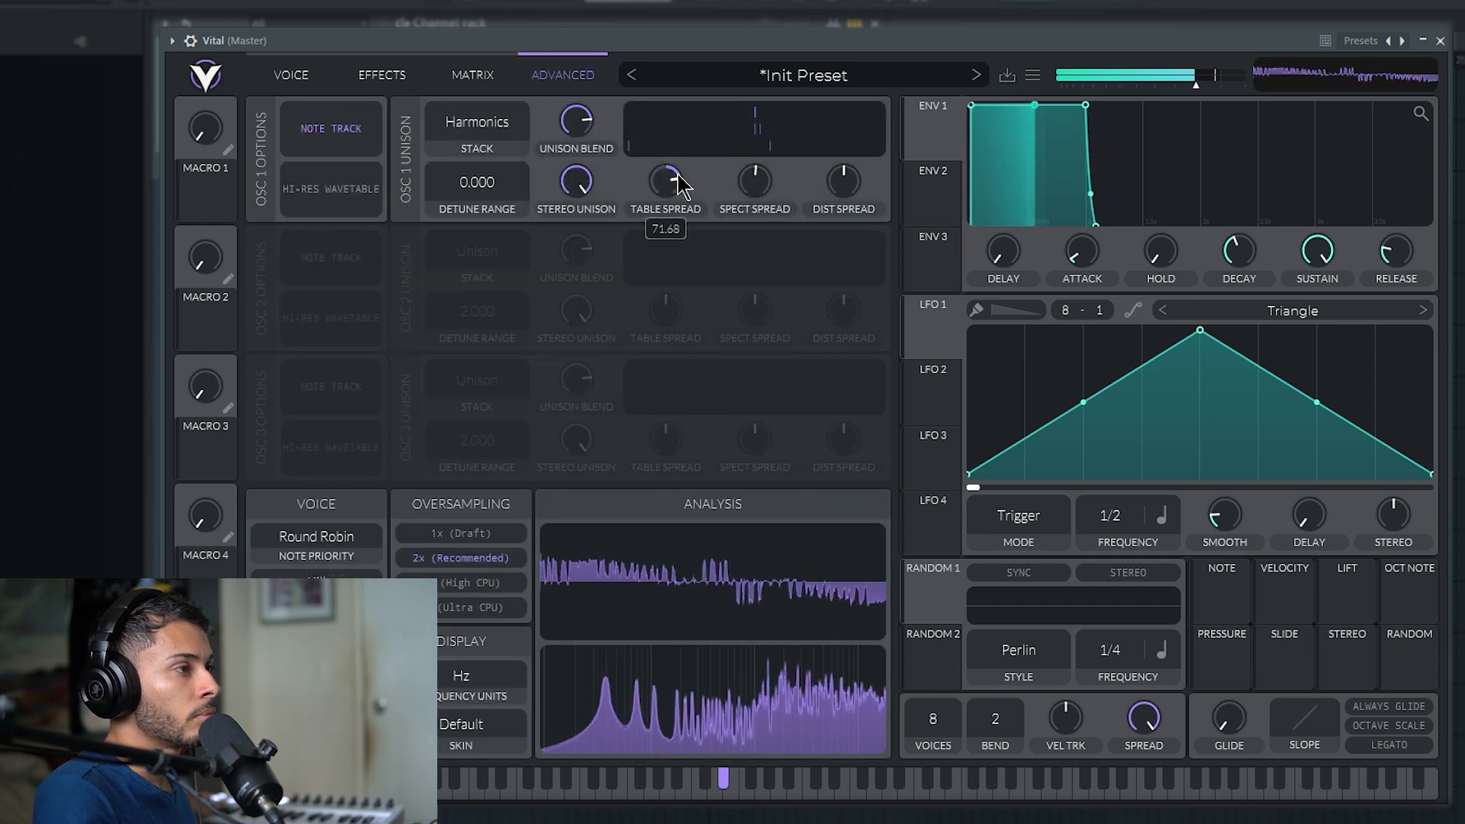
{"action": "left_click_drag", "start_coordinate": [677, 177], "coordinate": [679, 198]}
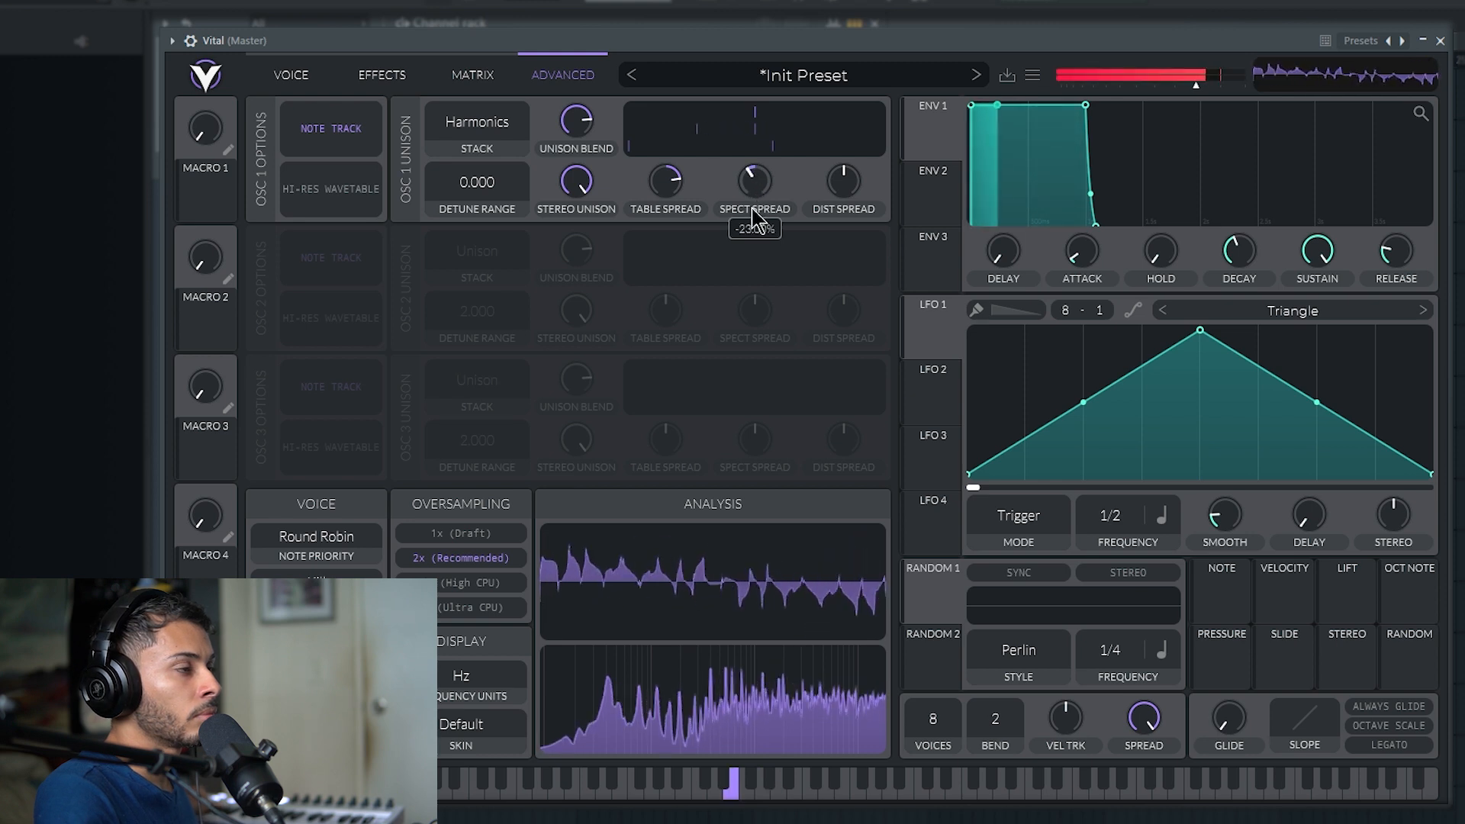
Step: Bring oscillator 1's wavetable frame to 0 and reopen its advanced unison settings
{"action": "left_click", "coordinate": [291, 75]}
{"action": "left_click_drag", "start_coordinate": [656, 207], "coordinate": [662, 246]}
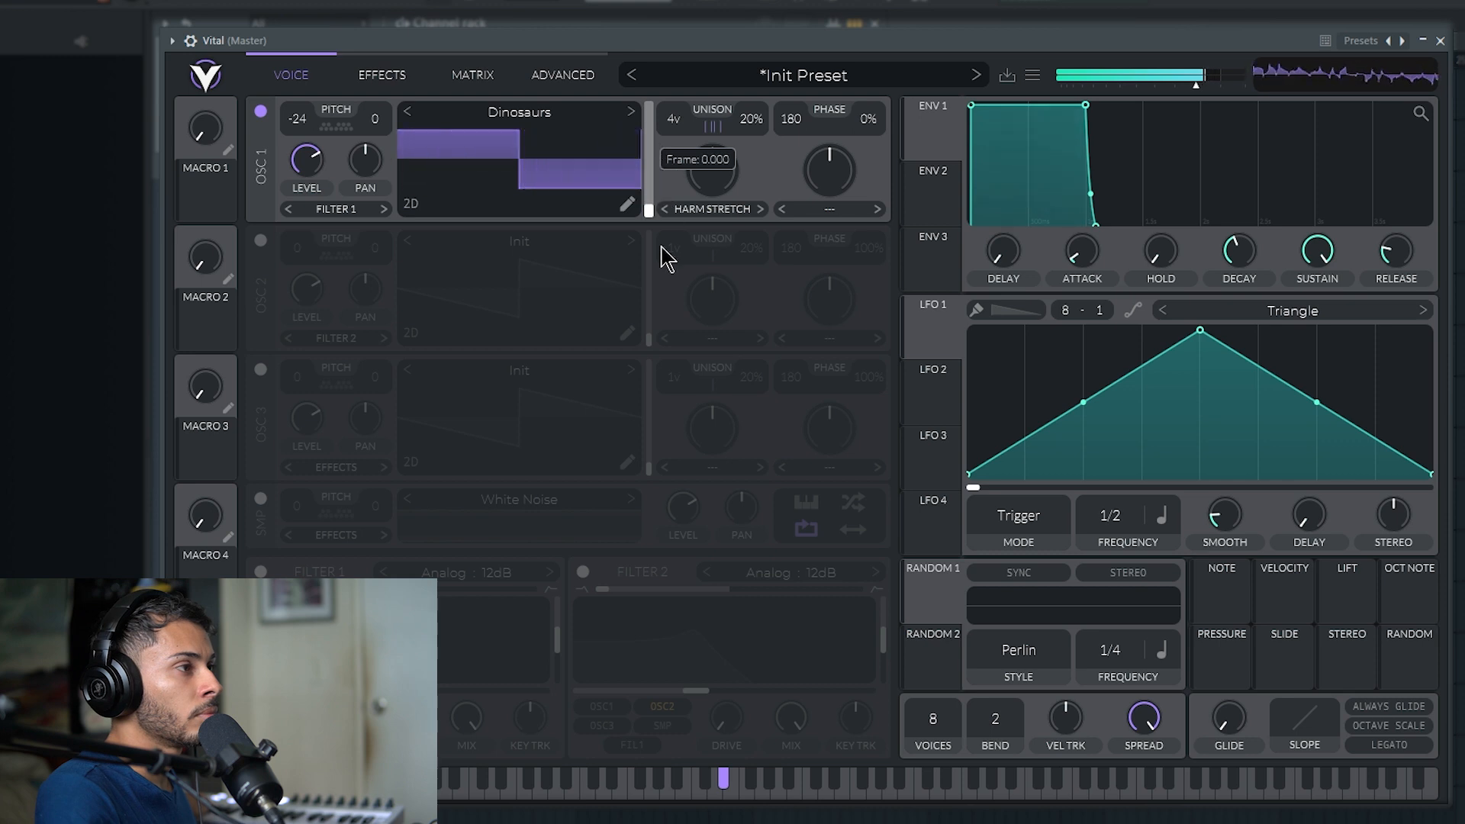
{"action": "left_click", "coordinate": [481, 77]}
{"action": "left_click", "coordinate": [565, 74]}
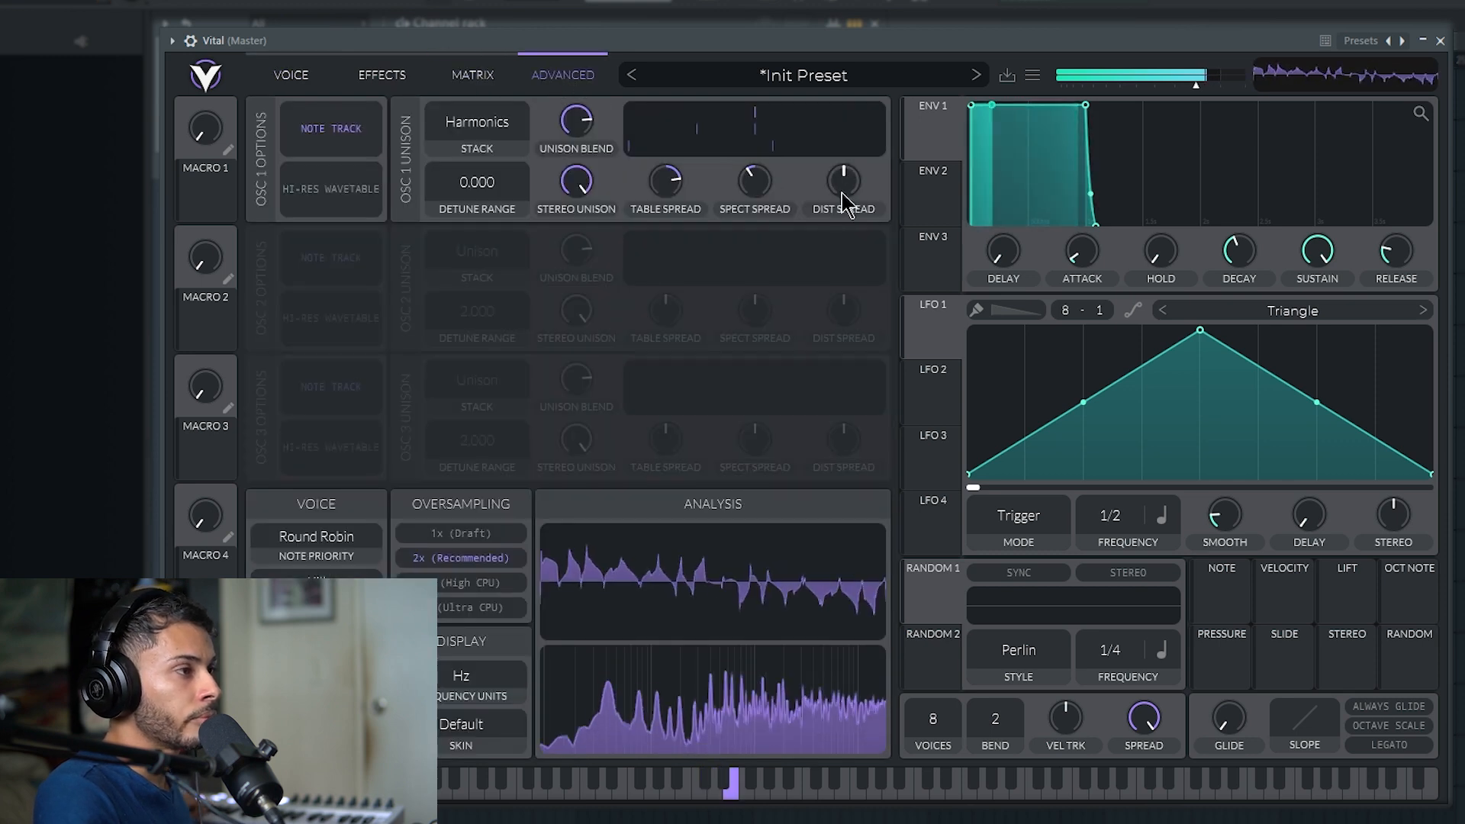
Step: Move LFO 1's peak earlier and use LFO 1 to modulate oscillator 1's wavetable frame by about 105
{"action": "left_click_drag", "start_coordinate": [763, 189], "coordinate": [767, 202]}
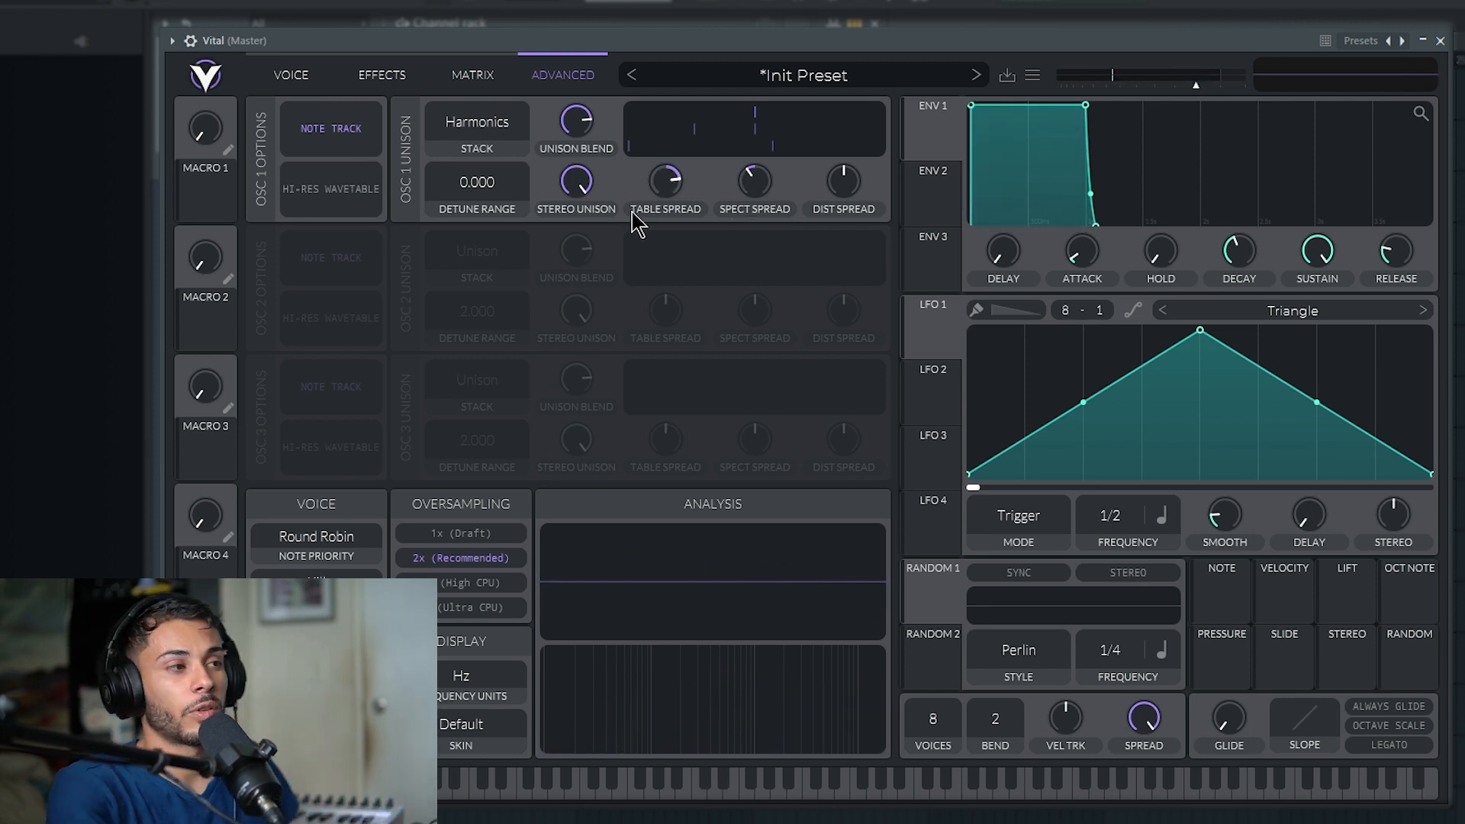
{"action": "left_click_drag", "start_coordinate": [1200, 332], "coordinate": [1036, 330]}
{"action": "left_click_drag", "start_coordinate": [946, 340], "coordinate": [639, 198]}
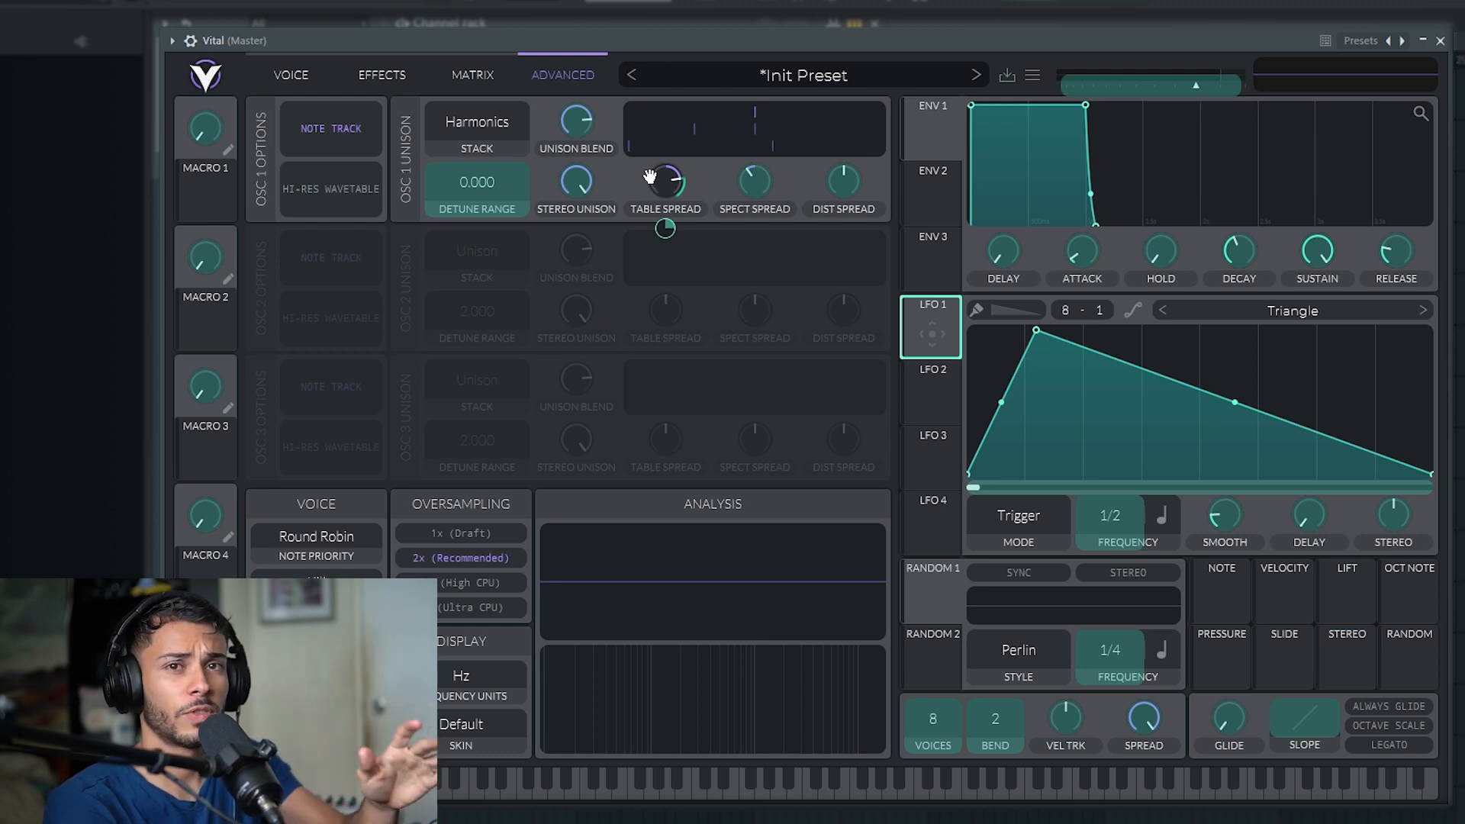
{"action": "left_click_drag", "start_coordinate": [649, 177], "coordinate": [996, 416]}
{"action": "left_click", "coordinate": [288, 80]}
{"action": "left_click_drag", "start_coordinate": [935, 344], "coordinate": [627, 158]}
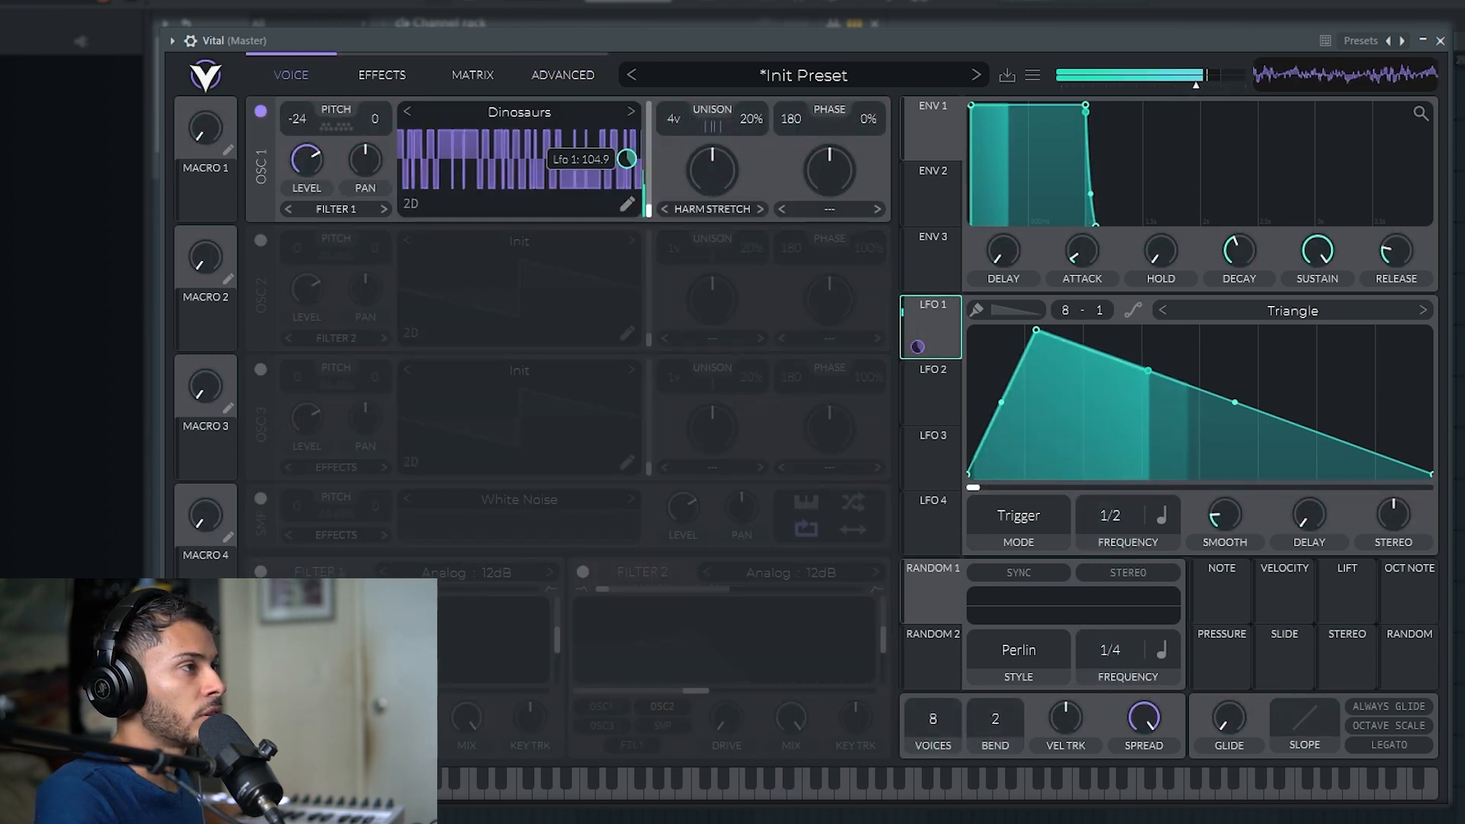
{"action": "left_click_drag", "start_coordinate": [631, 153], "coordinate": [631, 161]}
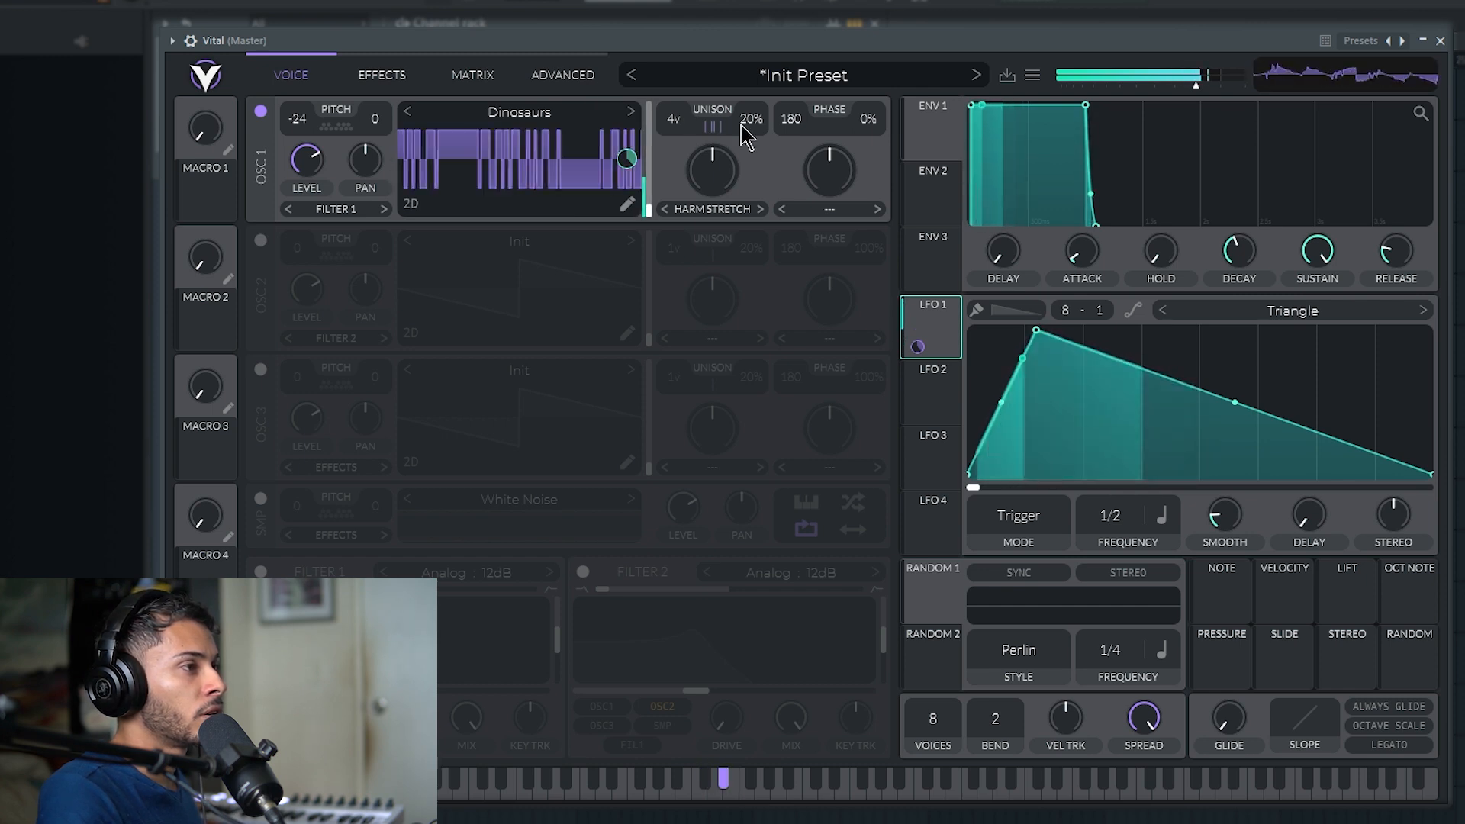
Step: Use LFO 1 to modulate oscillator 1's unison table spread by about -46 and its spectral spread
{"action": "left_click", "coordinate": [562, 74]}
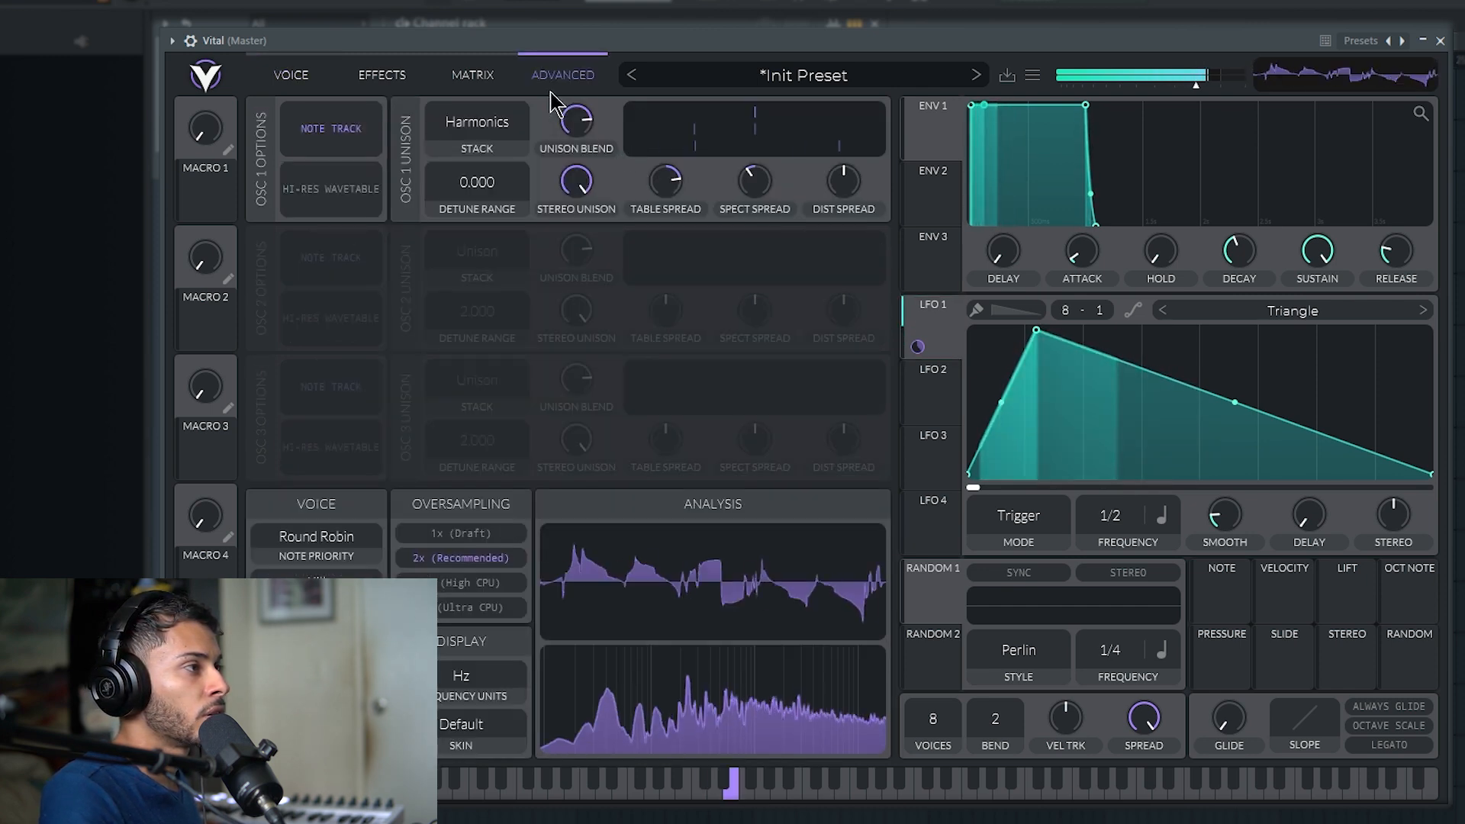
{"action": "left_click_drag", "start_coordinate": [918, 347], "coordinate": [666, 183]}
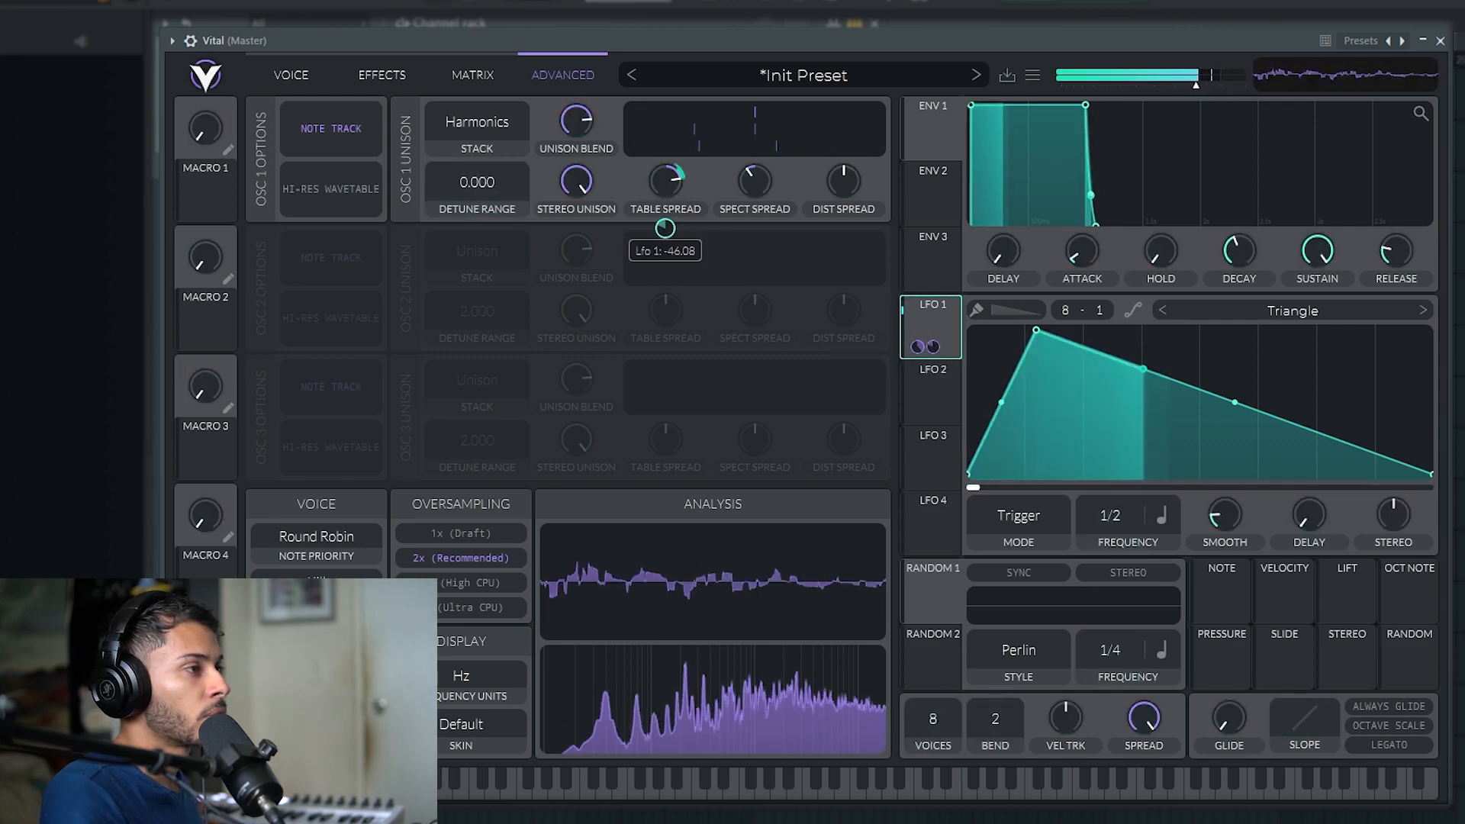
{"action": "left_click_drag", "start_coordinate": [947, 329], "coordinate": [754, 183]}
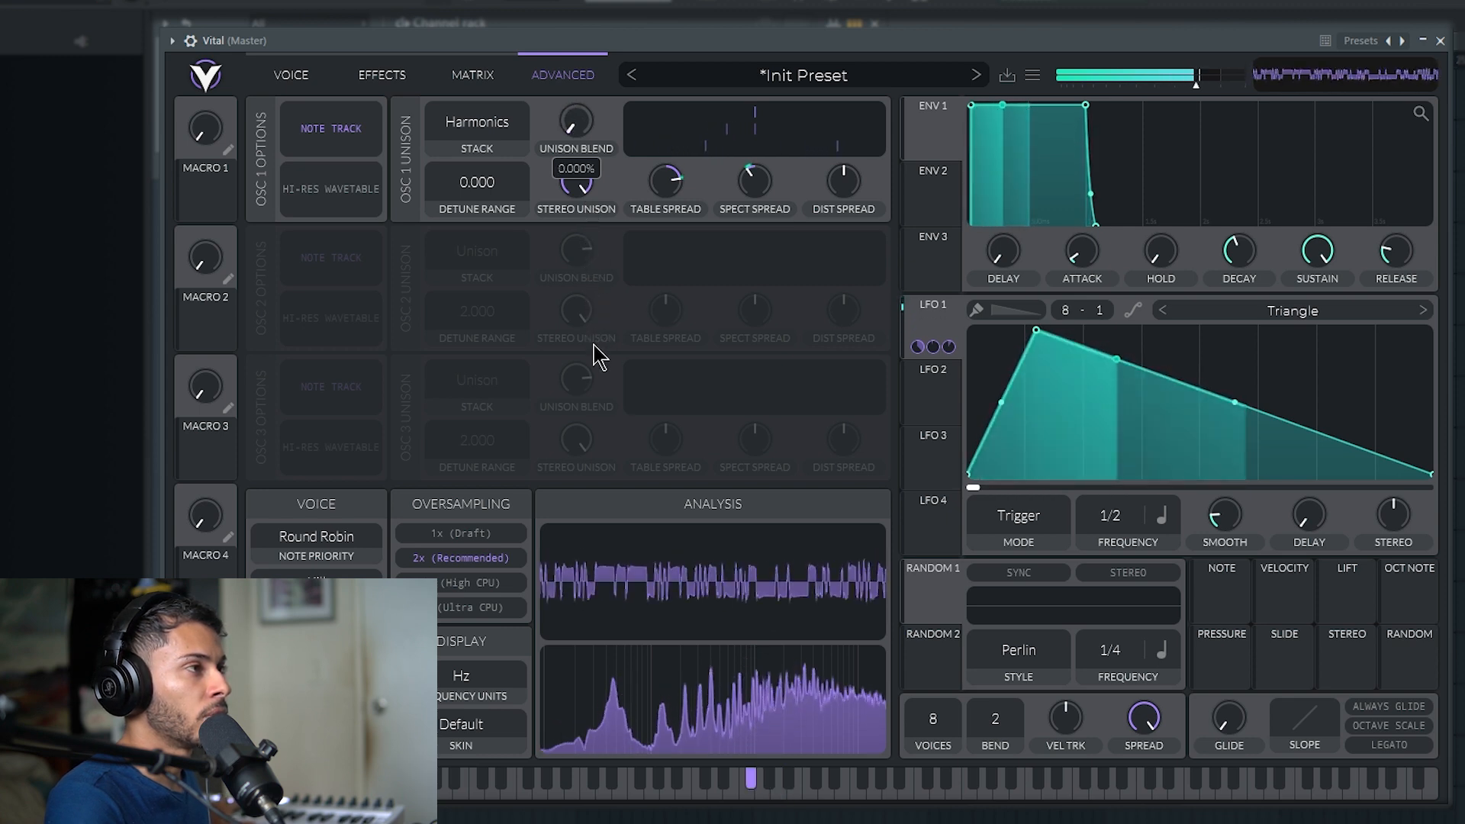
Step: Modulate oscillator 1's unison blend from zero with LFO 1 and shift LFO 1's peak slightly earlier
{"action": "left_click_drag", "start_coordinate": [594, 345], "coordinate": [616, 241]}
{"action": "double_click", "coordinate": [583, 123]}
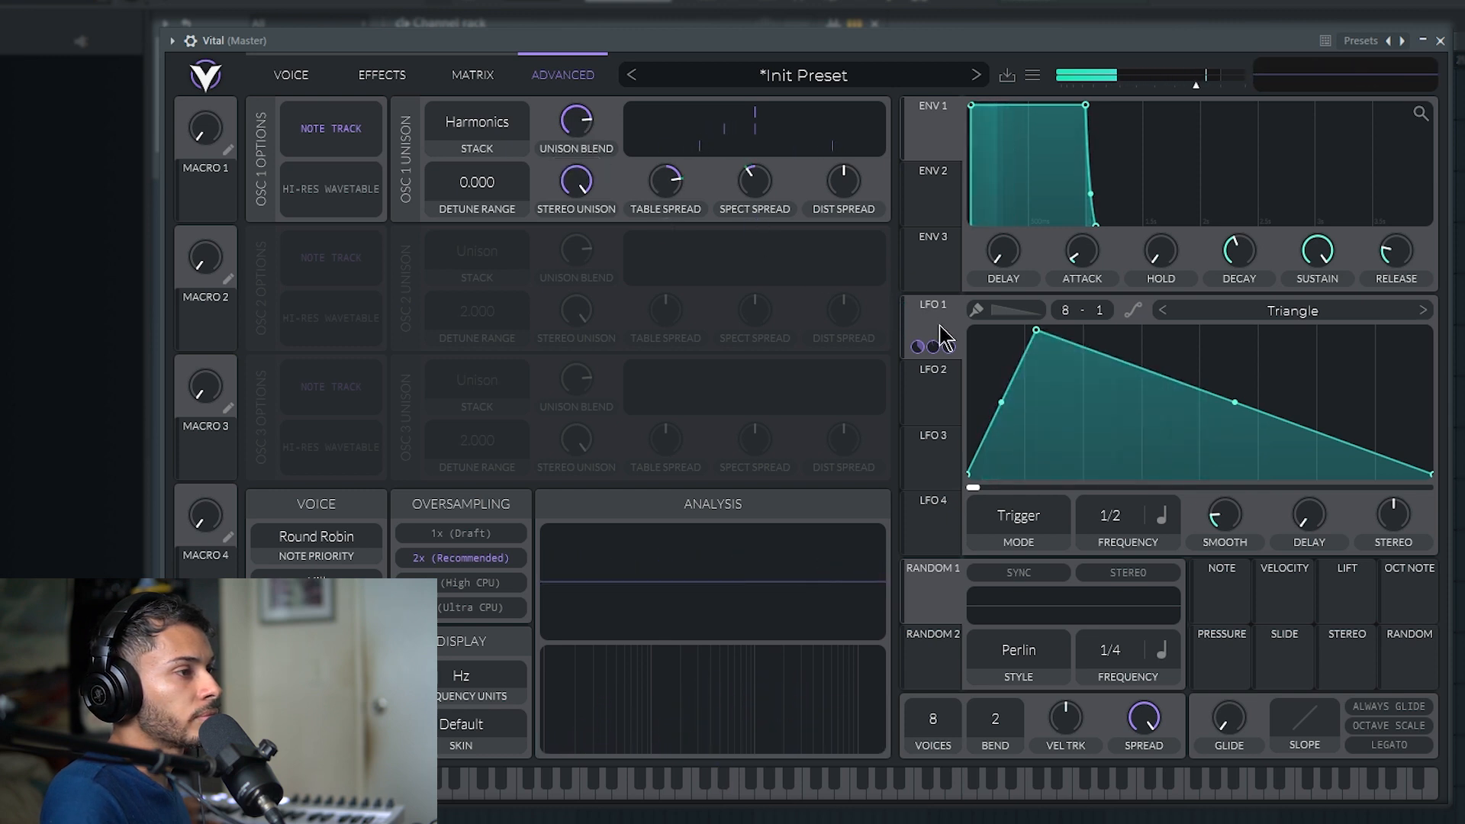
{"action": "left_click_drag", "start_coordinate": [943, 342], "coordinate": [572, 151]}
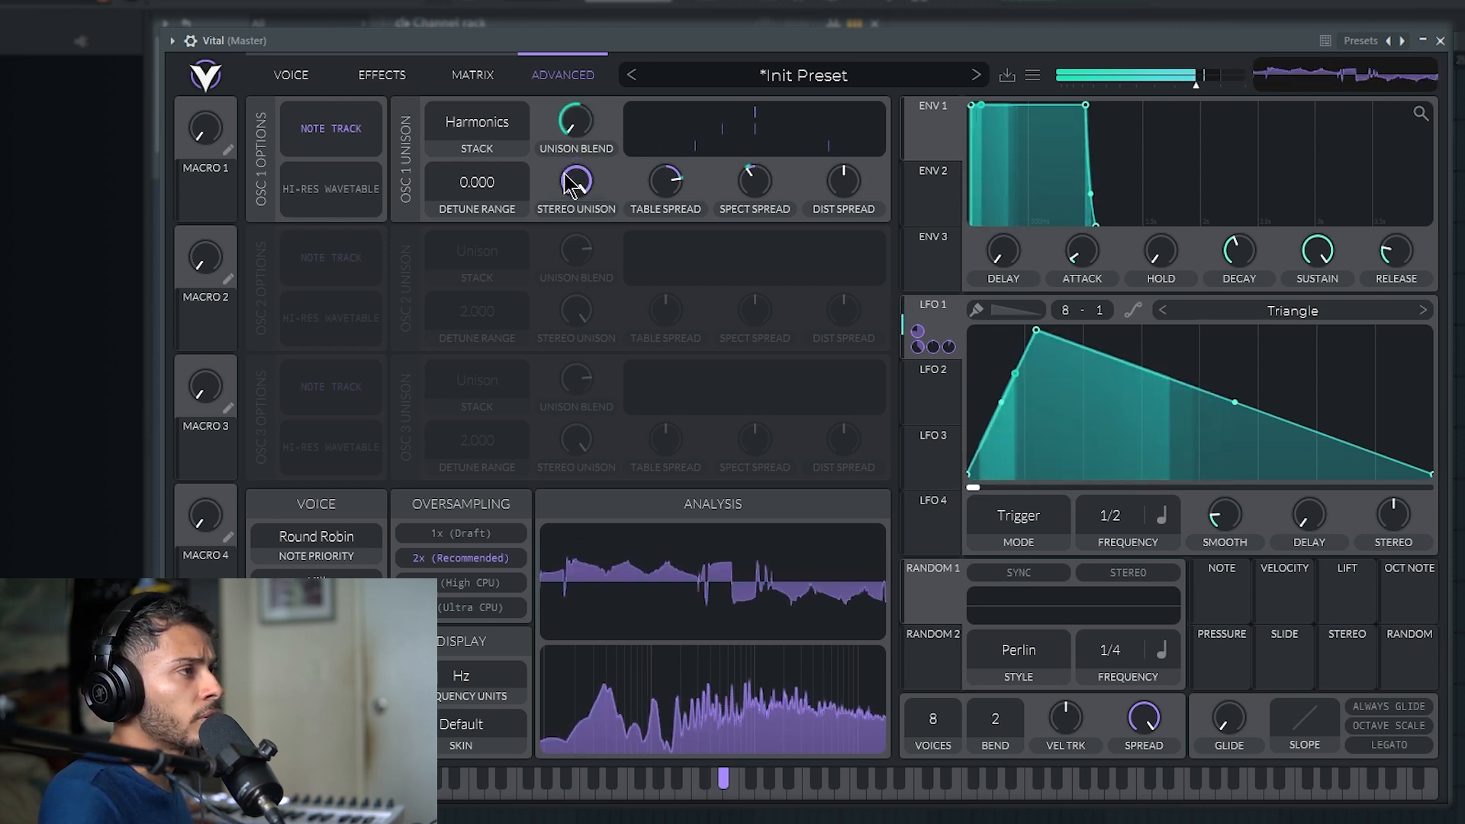
{"action": "left_click", "coordinate": [291, 74]}
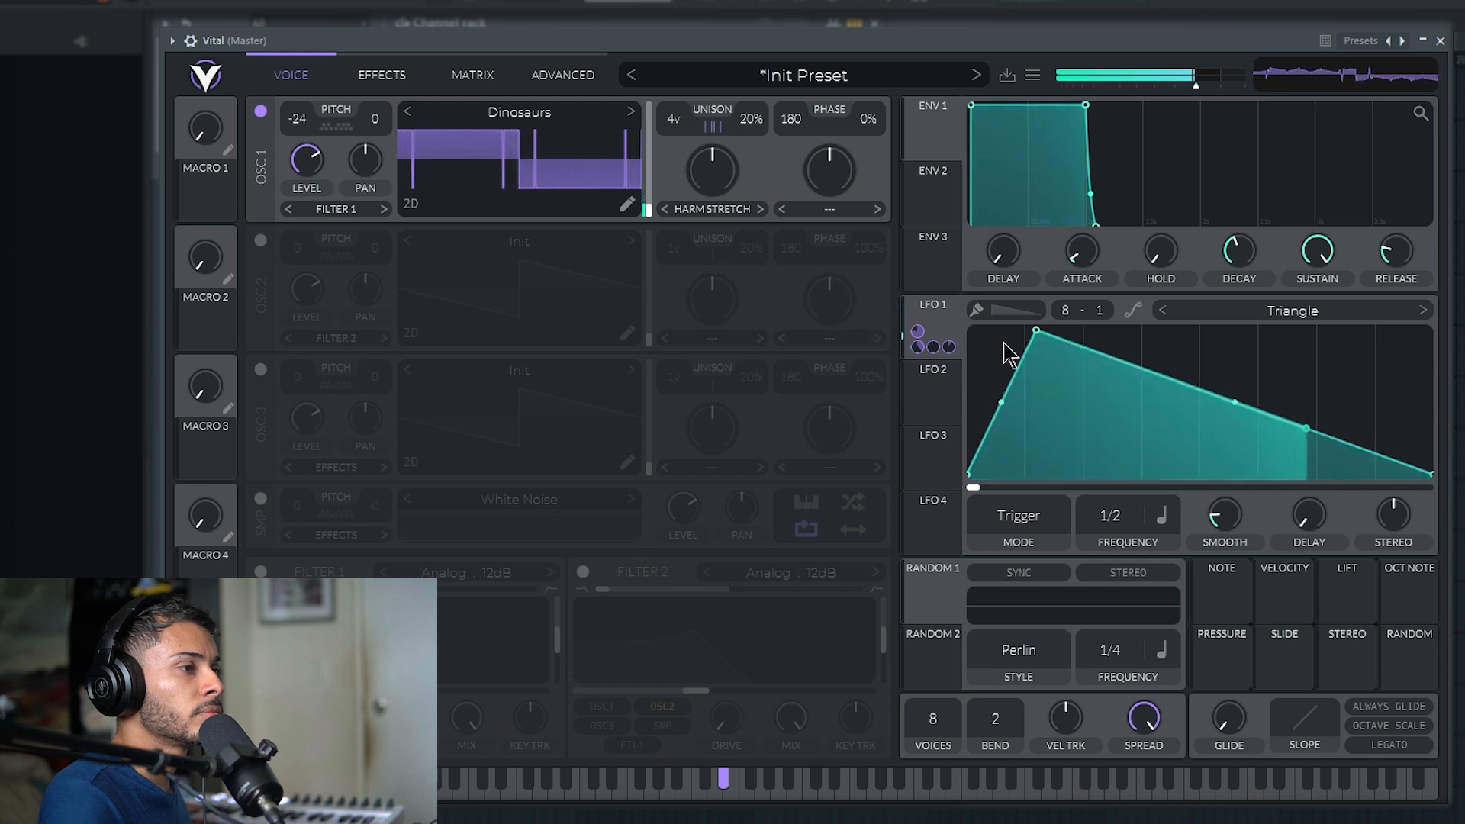
{"action": "left_click_drag", "start_coordinate": [1036, 331], "coordinate": [1025, 330]}
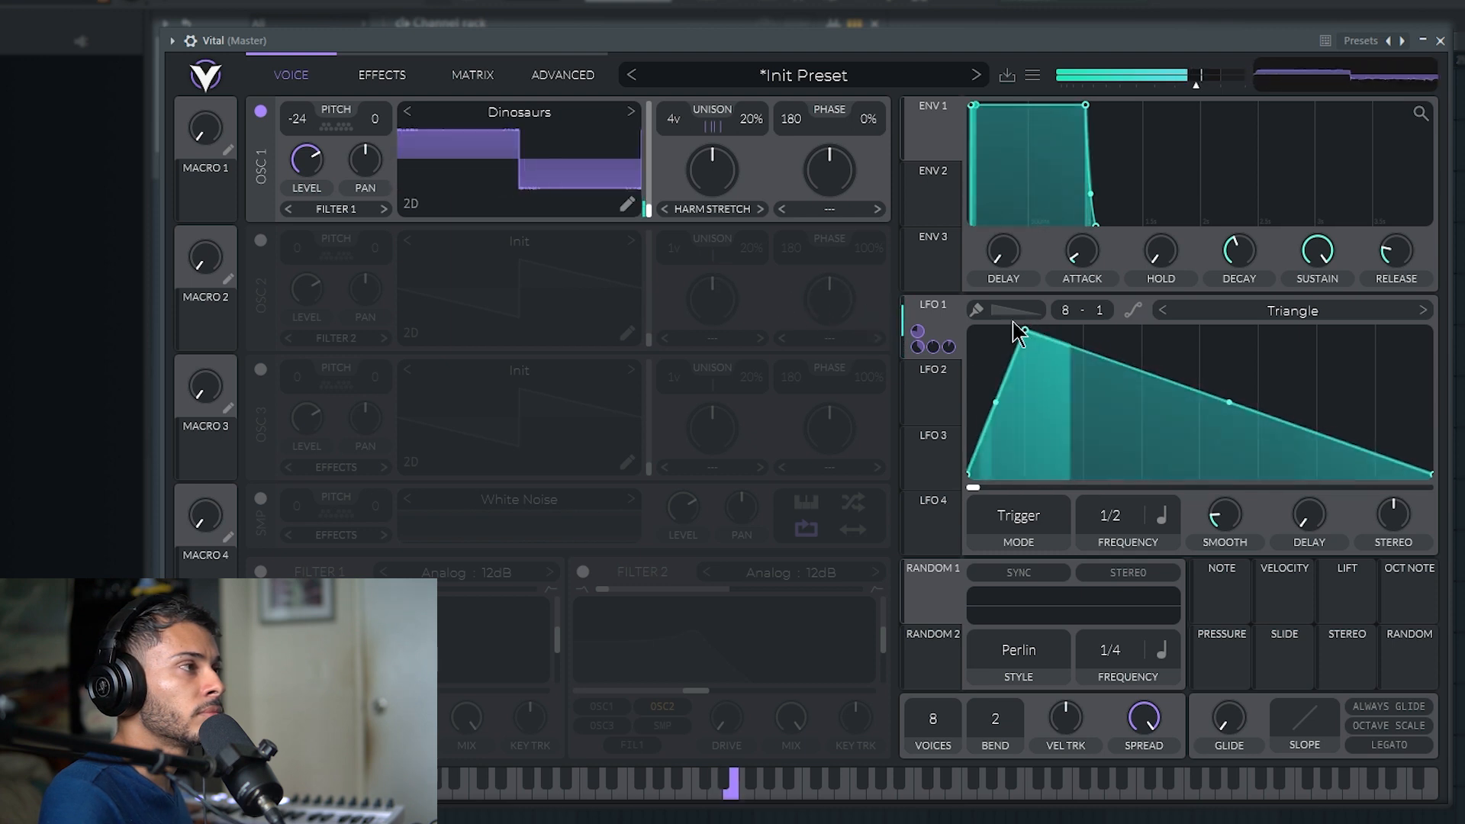
Step: Modulate oscillator 1's level from zero with LFO 2, set to a 1/4 rate with its peak moved earlier
{"action": "left_click_drag", "start_coordinate": [931, 393], "coordinate": [305, 207]}
{"action": "left_click", "coordinate": [1141, 508]}
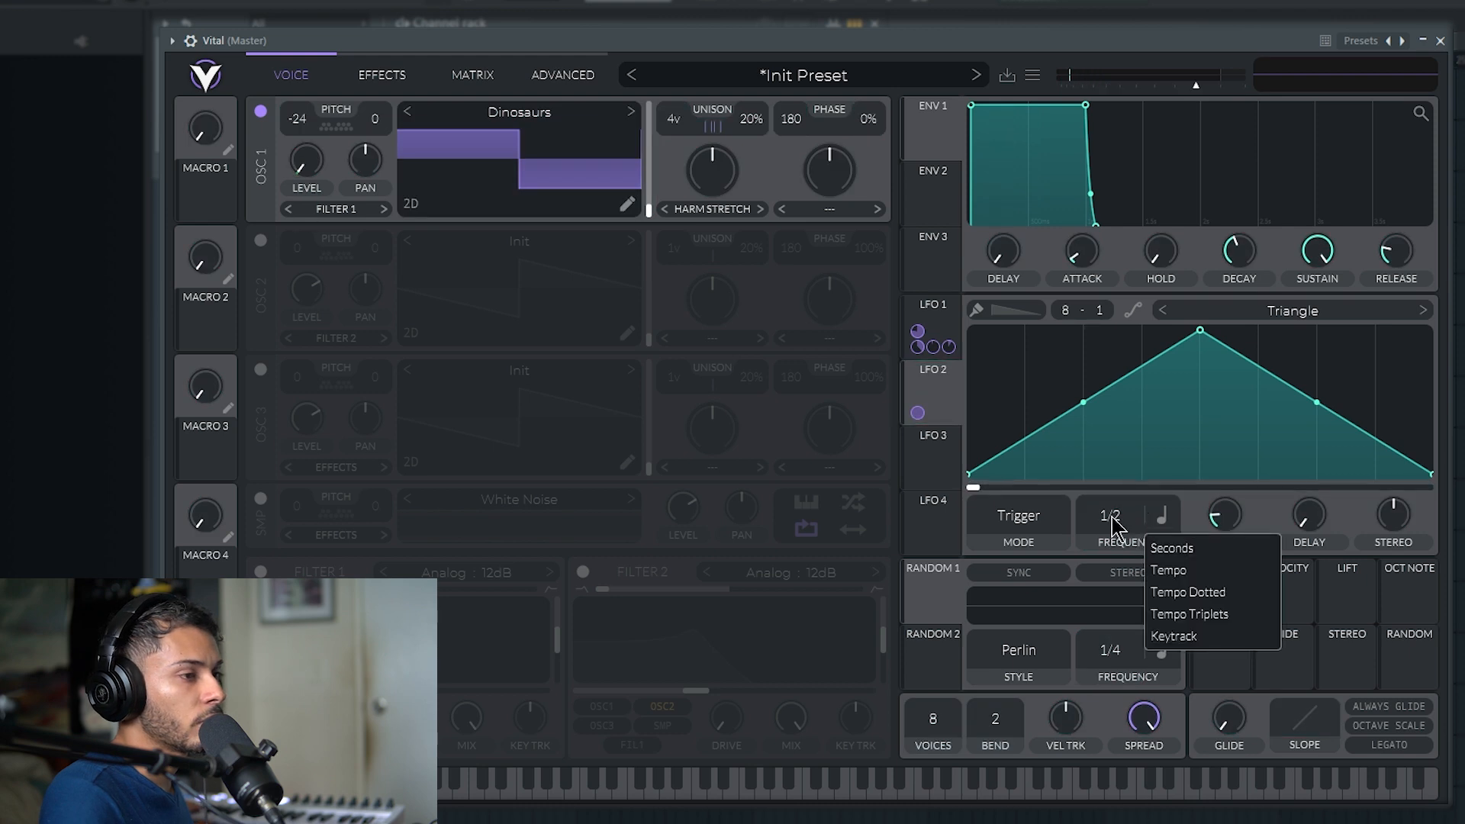
{"action": "left_click_drag", "start_coordinate": [1112, 516], "coordinate": [1115, 501]}
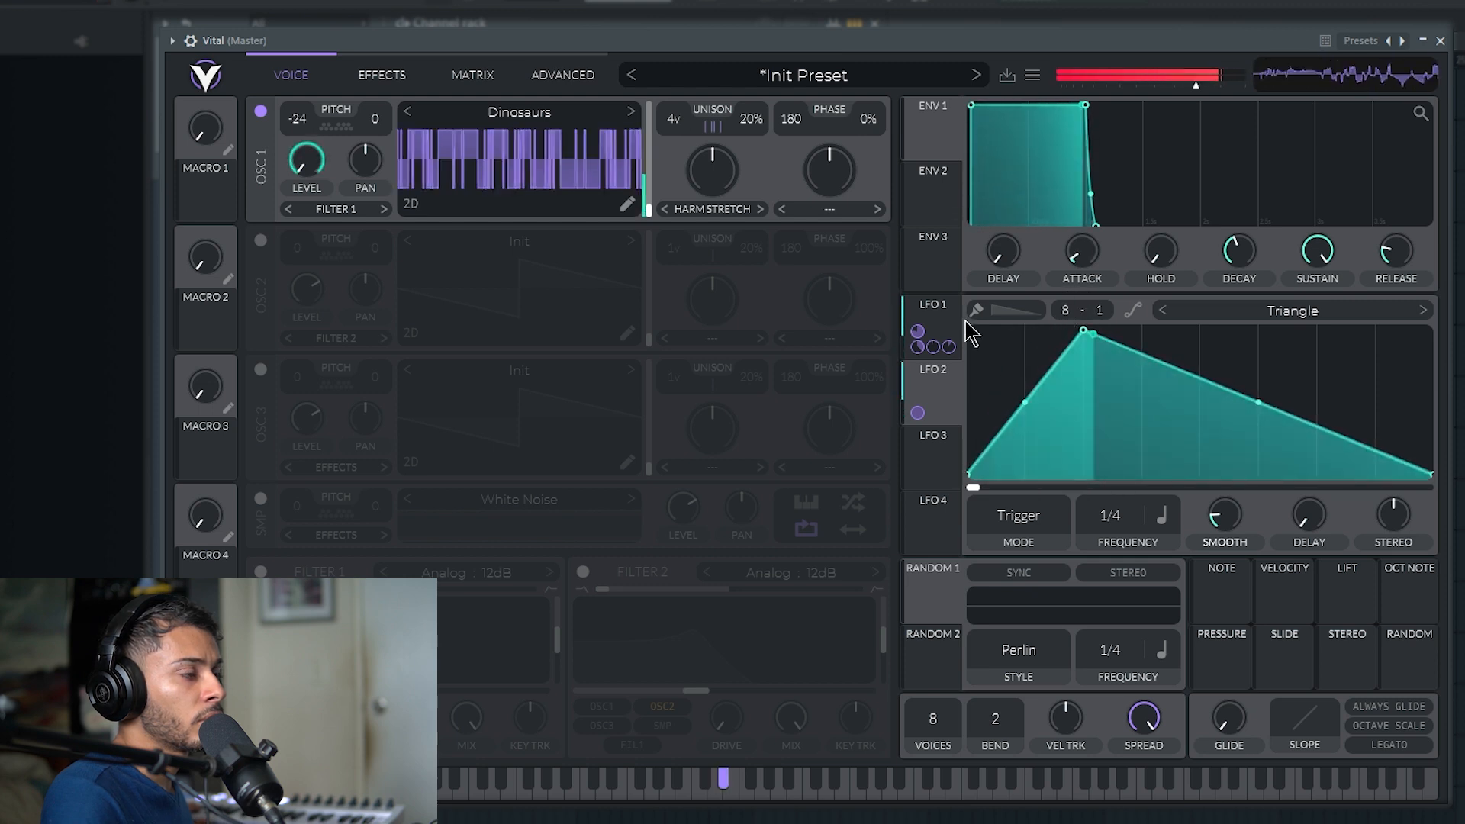
Step: Enable Filter 1 as an Analog 12dB high-pass on oscillator 1 and lower its cutoff to under 109 Hz
{"action": "left_click", "coordinate": [260, 571]}
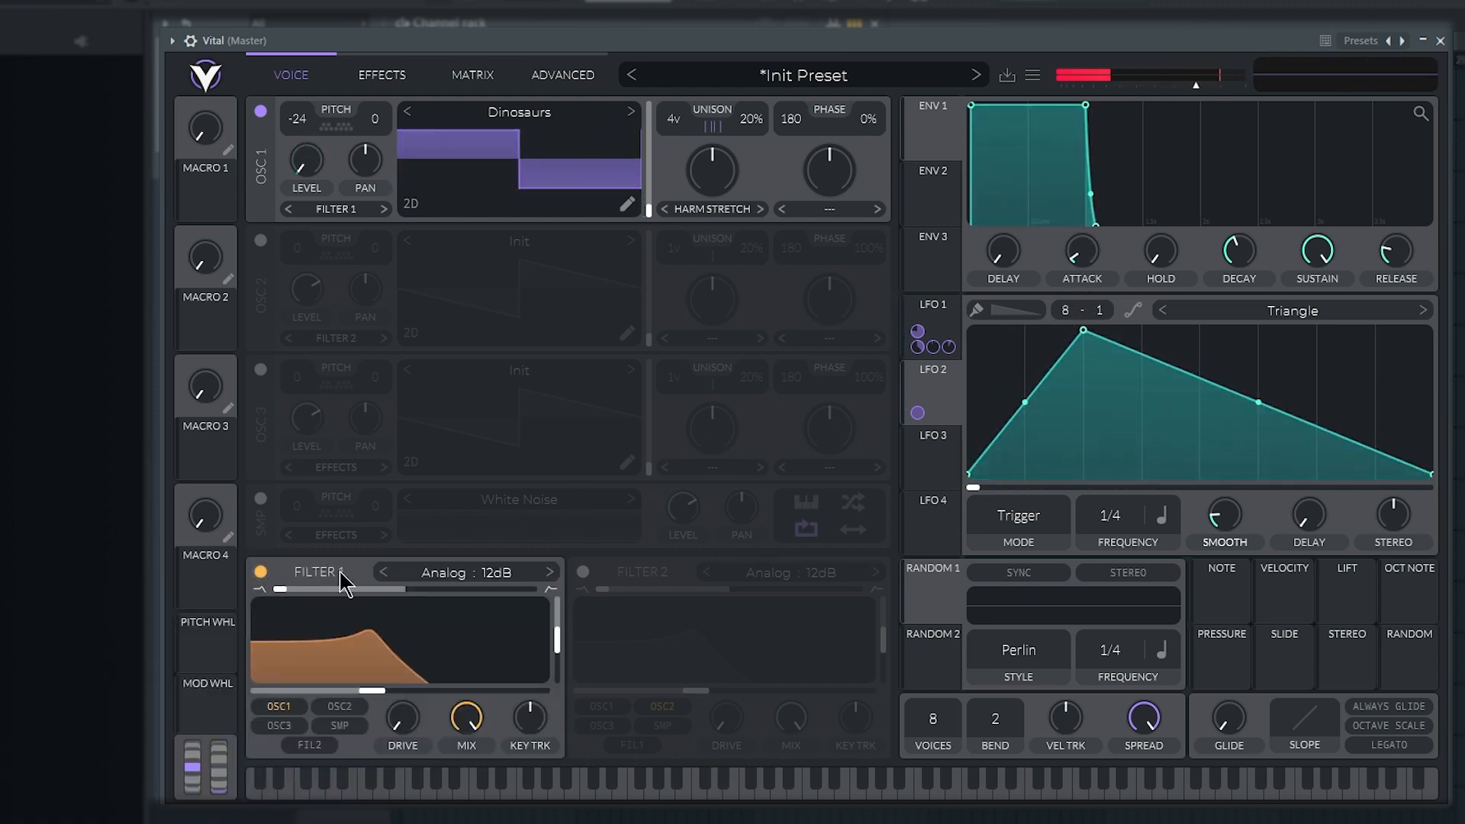
{"action": "left_click", "coordinate": [486, 574]}
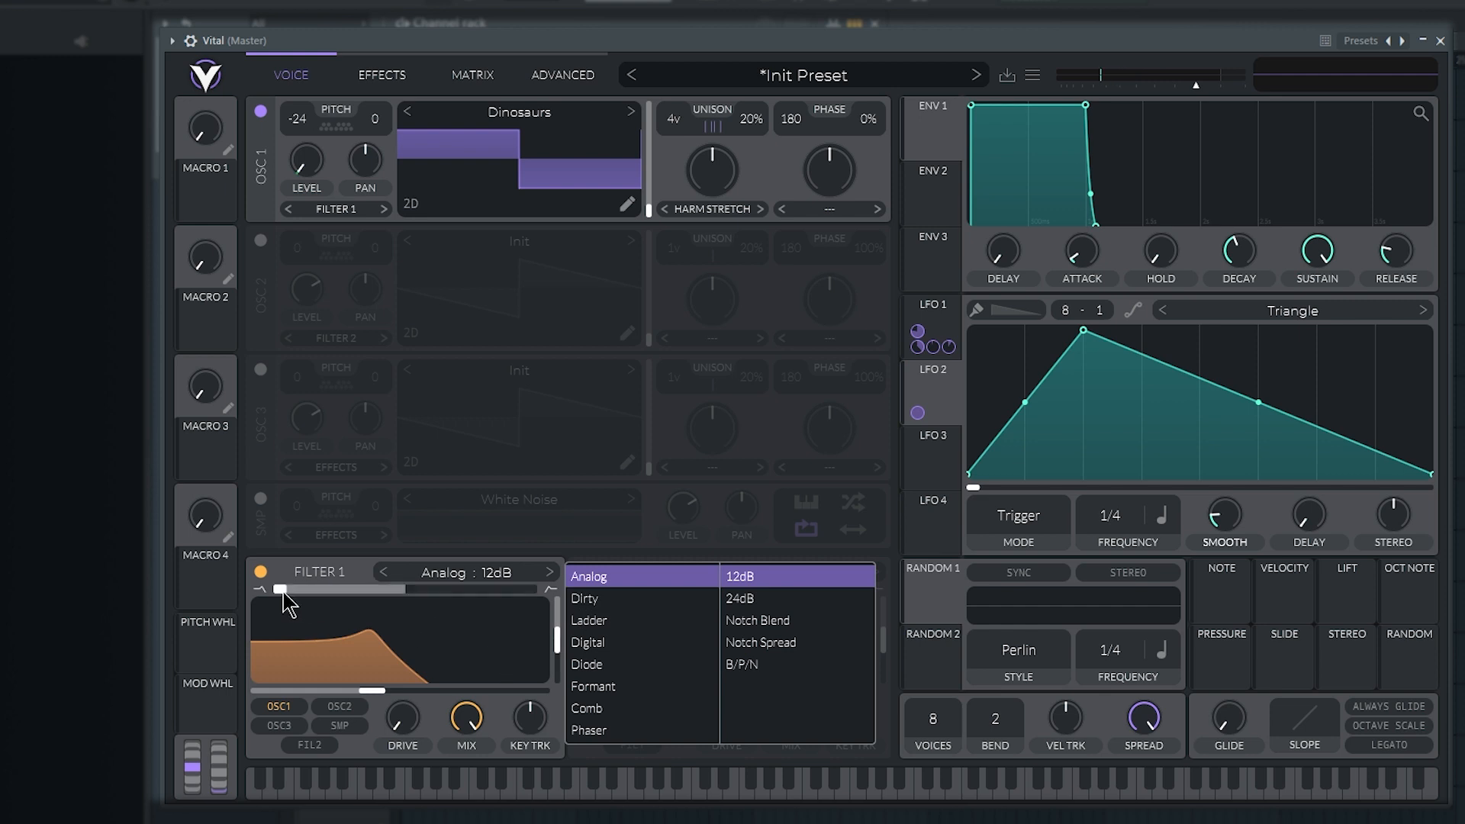
{"action": "left_click_drag", "start_coordinate": [289, 603], "coordinate": [660, 612]}
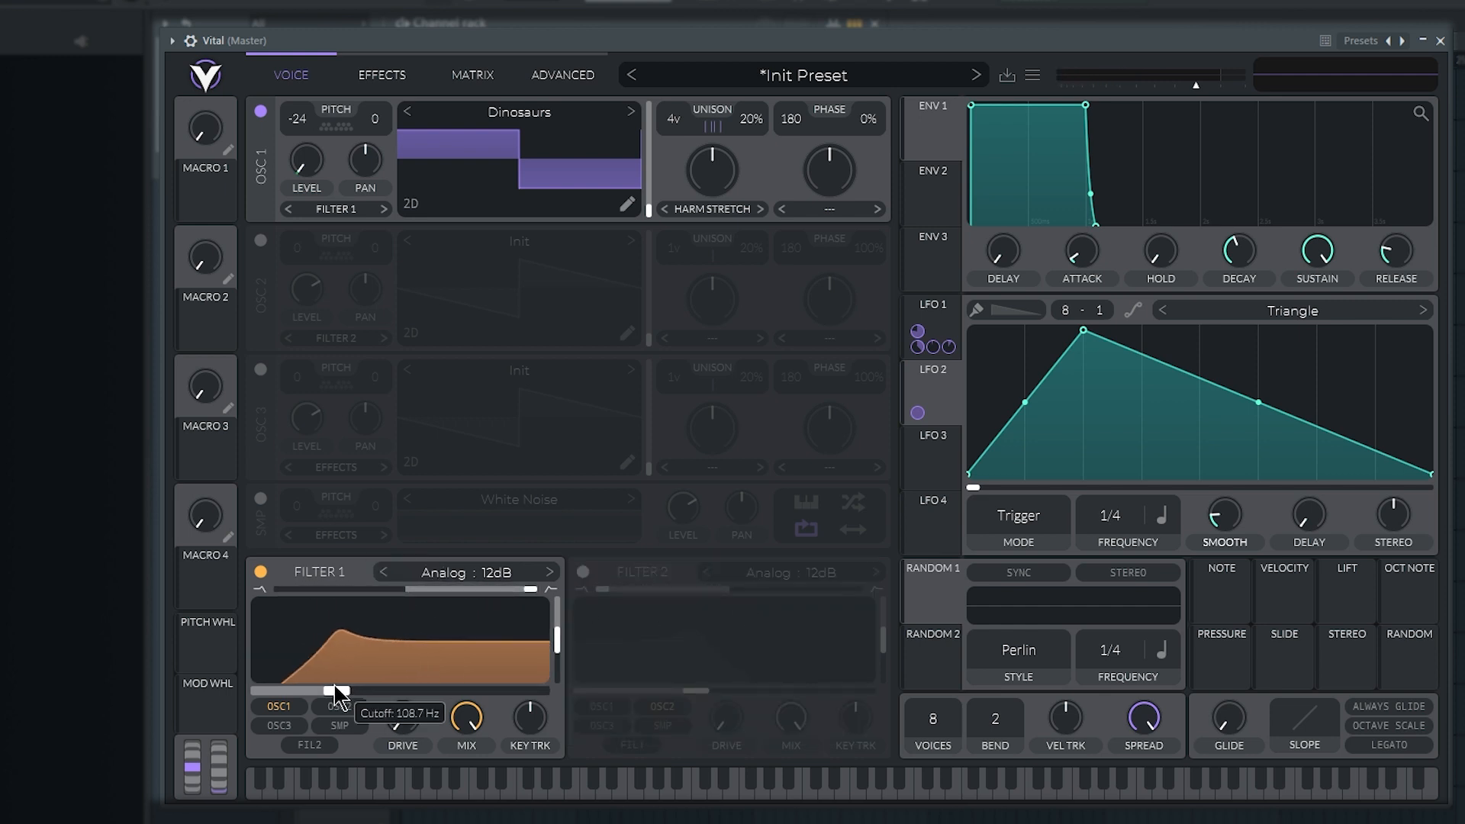
{"action": "left_click_drag", "start_coordinate": [336, 695], "coordinate": [326, 691]}
Step: Modulate Filter 1's cutoff with LFO 2 by about 34
{"action": "left_click_drag", "start_coordinate": [940, 396], "coordinate": [400, 674]}
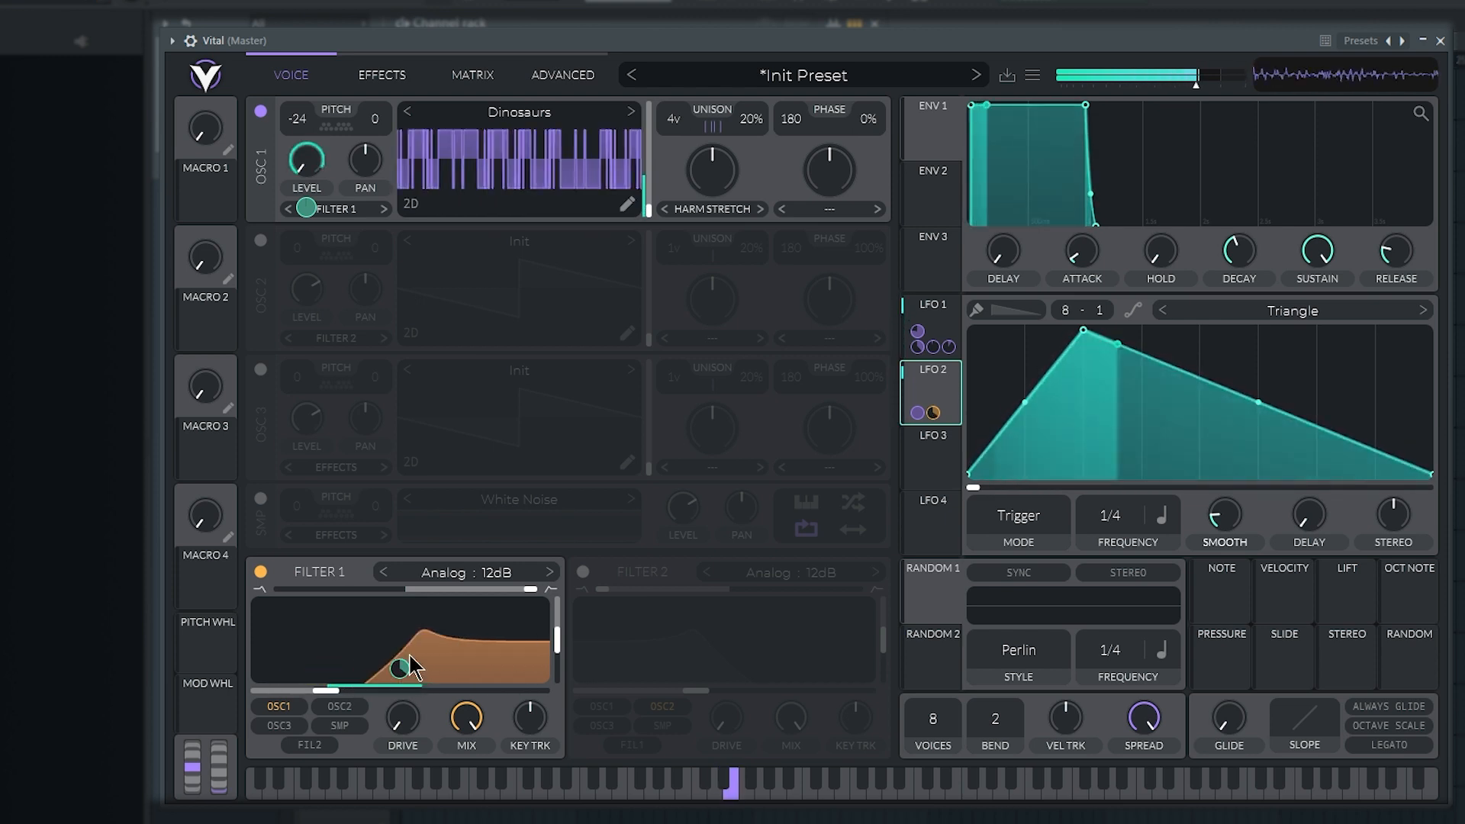
{"action": "left_click_drag", "start_coordinate": [395, 673], "coordinate": [395, 696]}
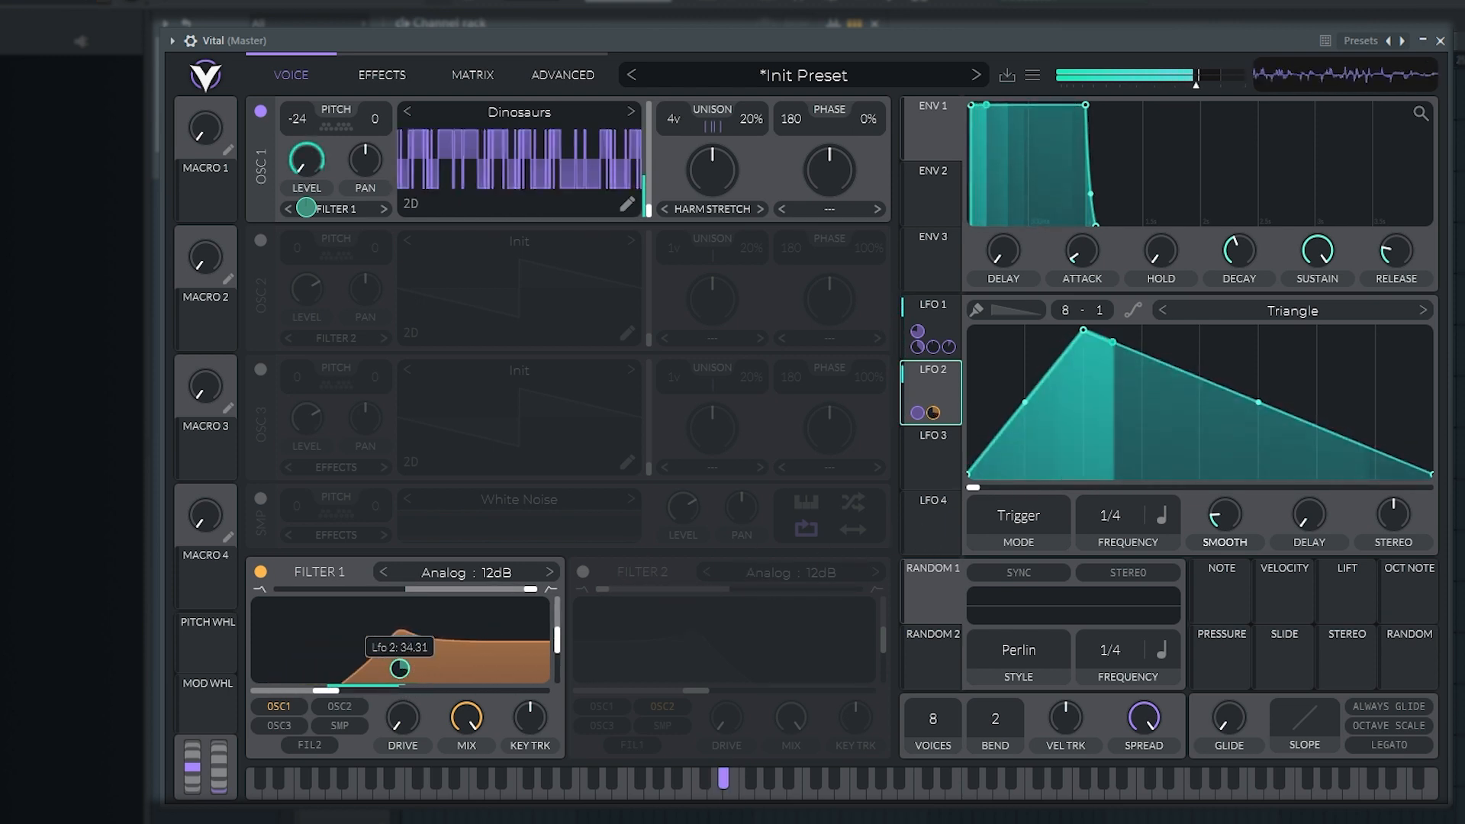
Step: Shorten envelope 1's release and raise Filter 1's resonance to about 62%
{"action": "left_click_drag", "start_coordinate": [1391, 255], "coordinate": [1389, 277]}
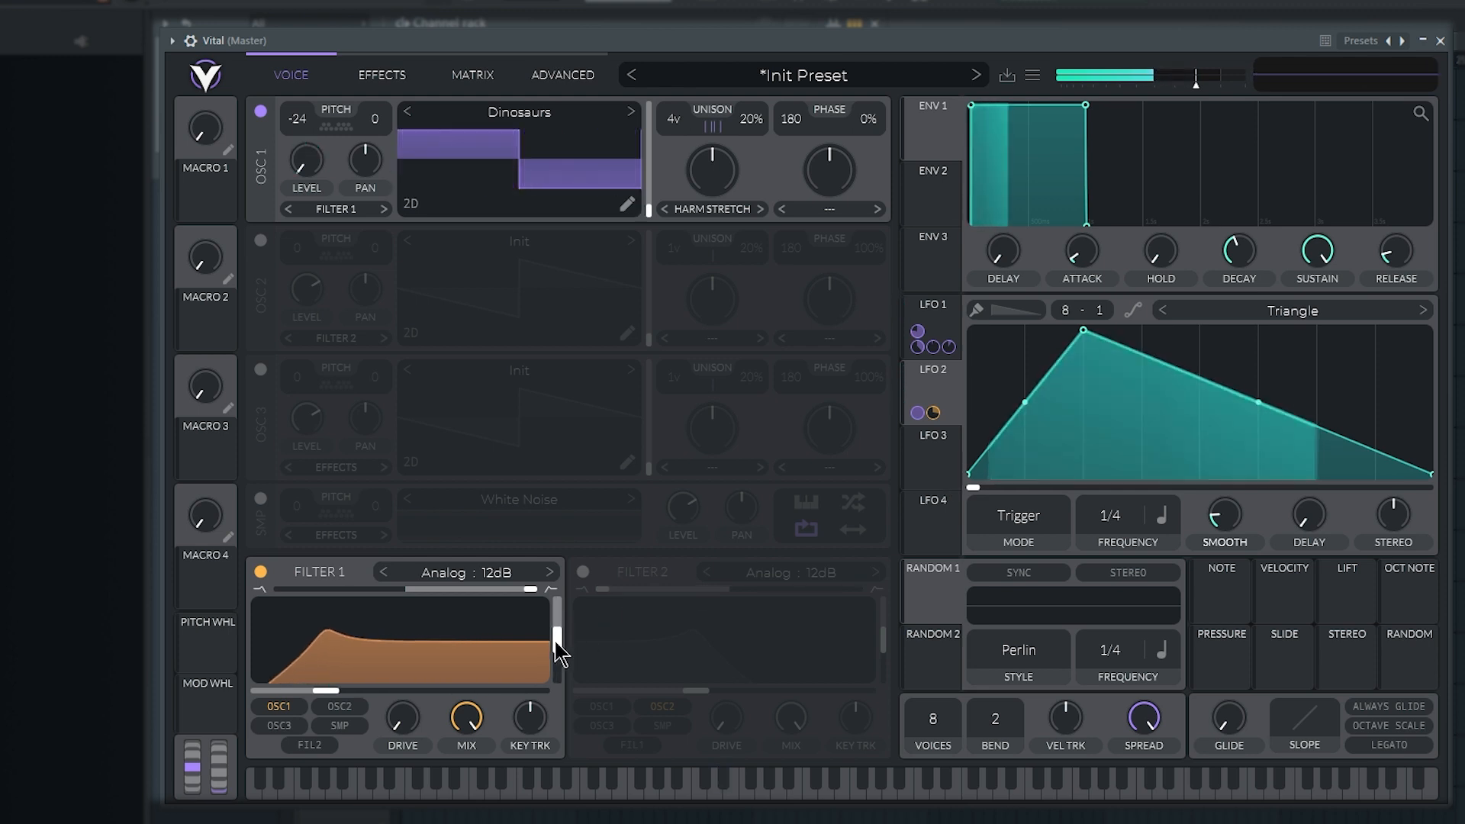
{"action": "left_click_drag", "start_coordinate": [563, 651], "coordinate": [569, 637]}
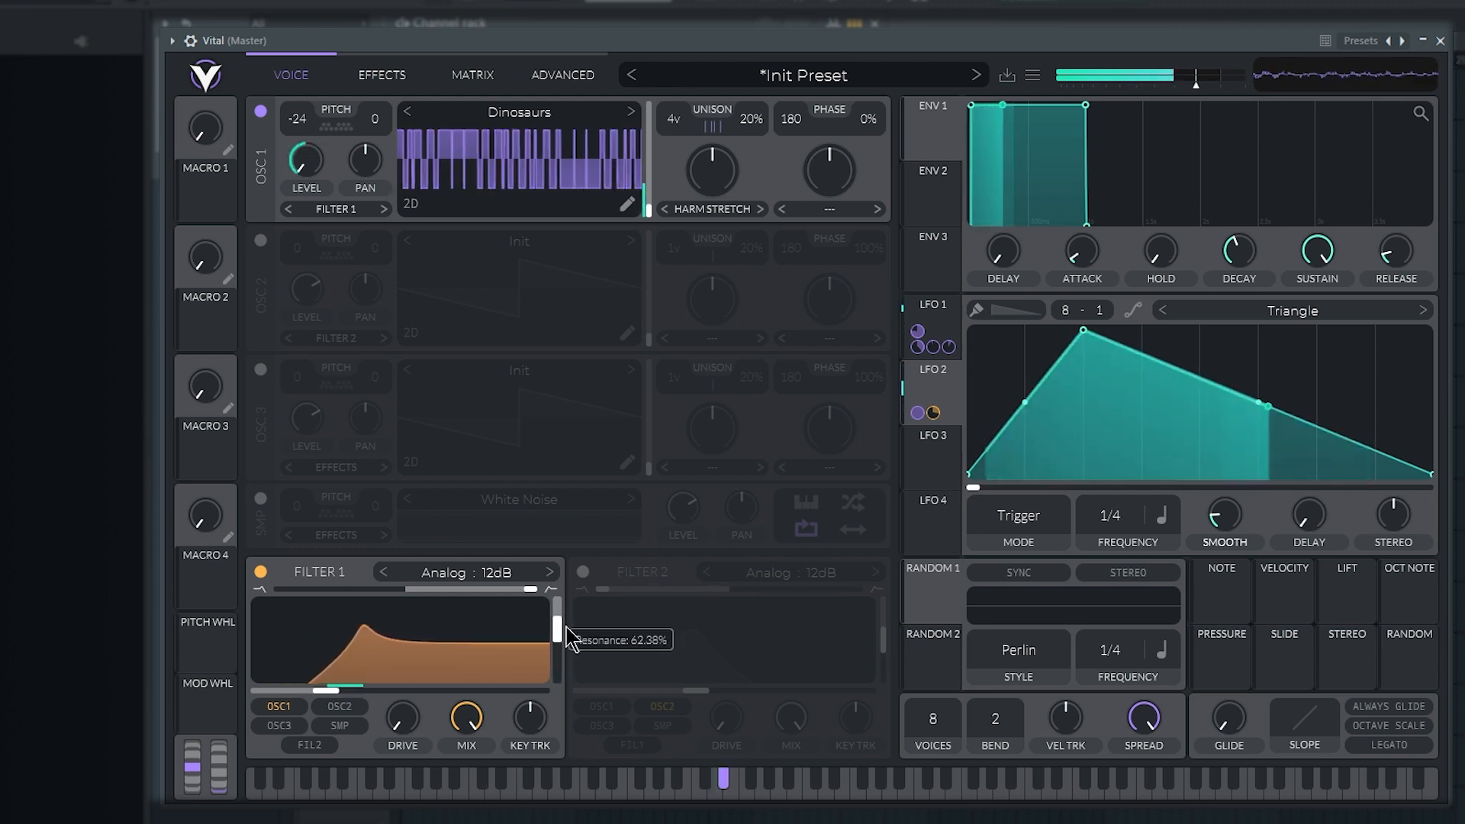
Step: Enable Filter 2 and set its type to Analog with the Notch Blend style
{"action": "left_click", "coordinate": [583, 572]}
{"action": "left_click", "coordinate": [799, 579]}
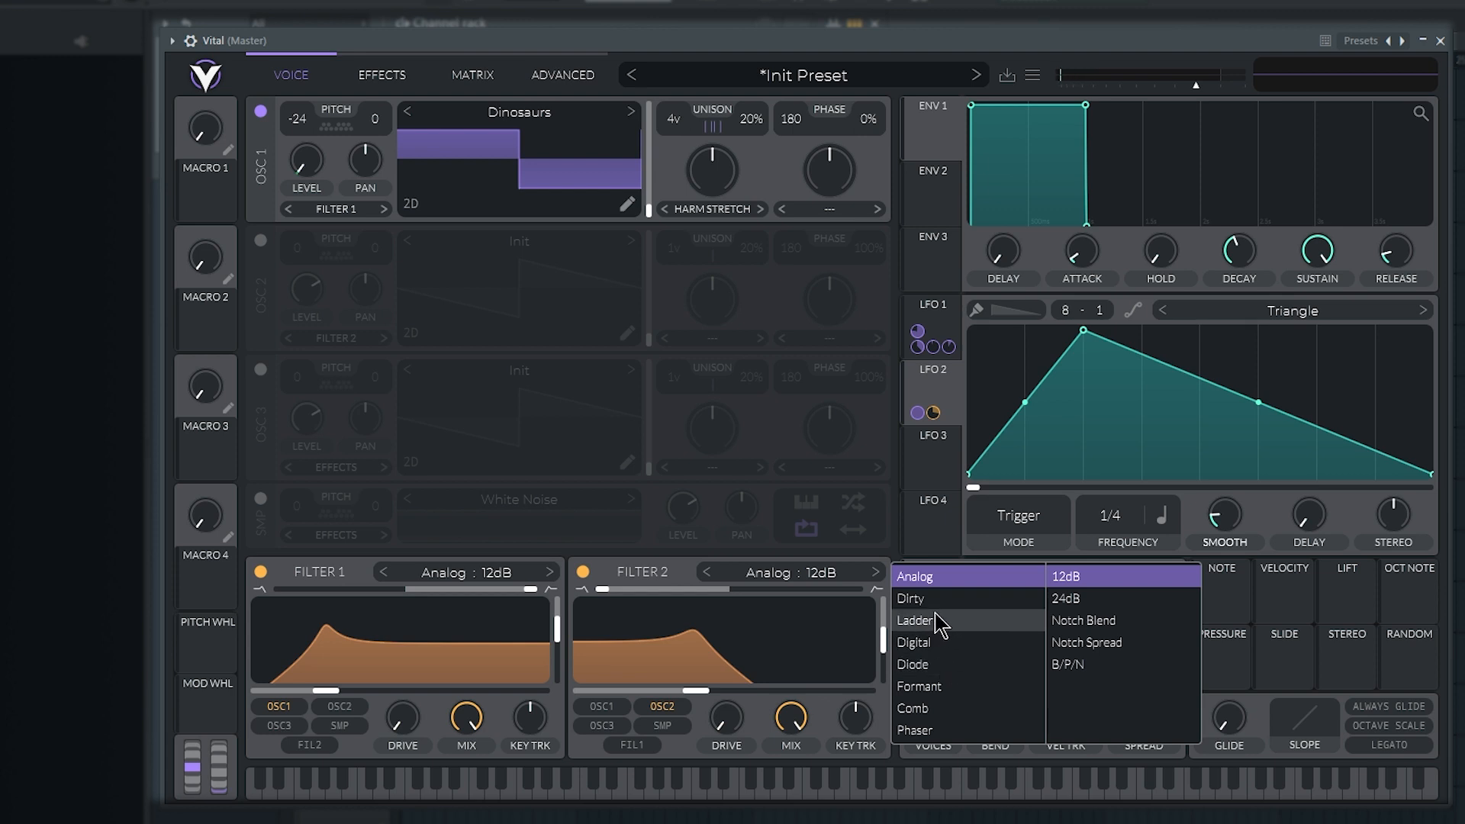
{"action": "left_click", "coordinate": [947, 643]}
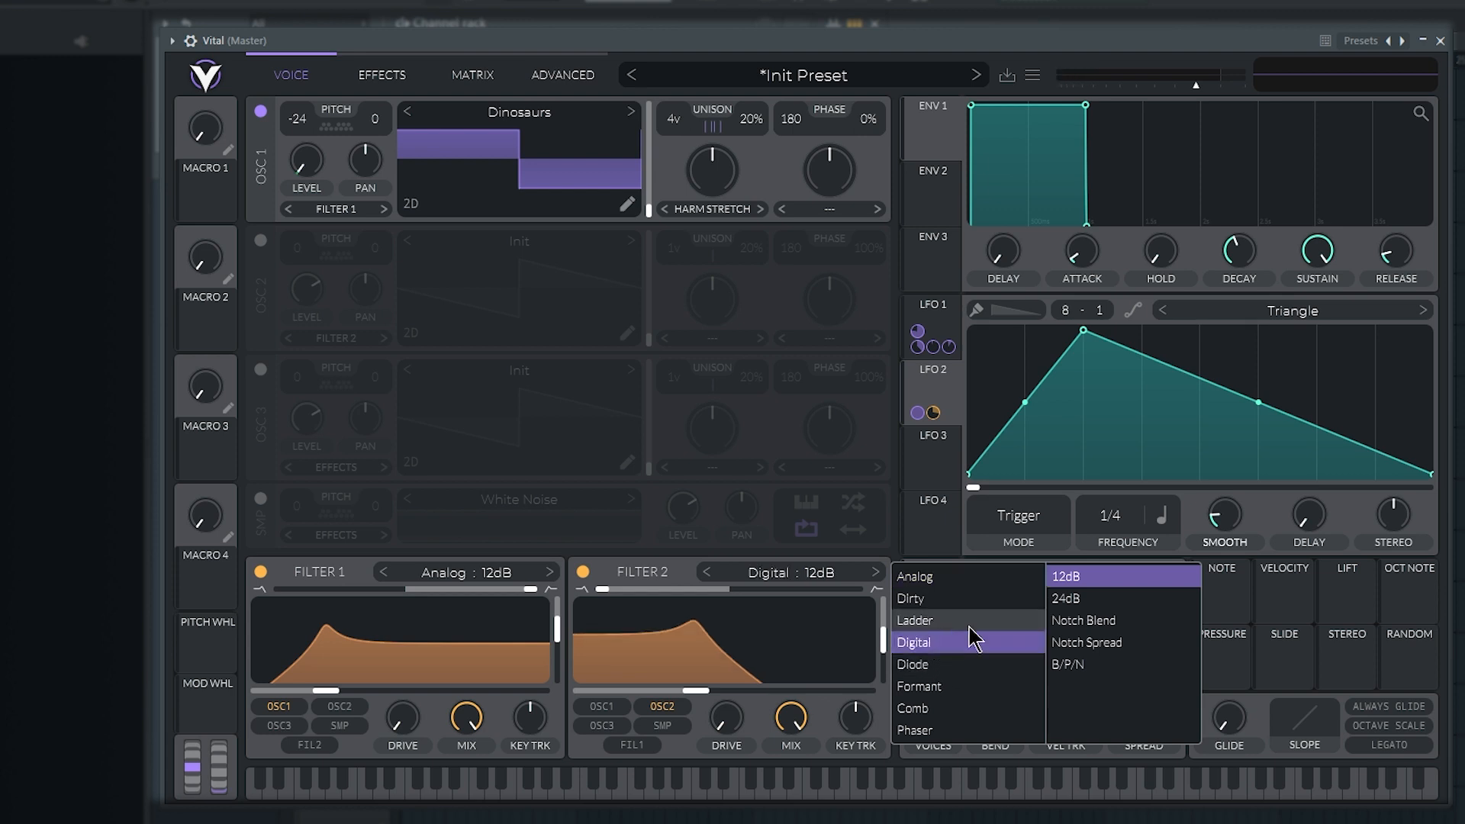
{"action": "left_click", "coordinate": [1083, 621]}
{"action": "left_click", "coordinate": [916, 577]}
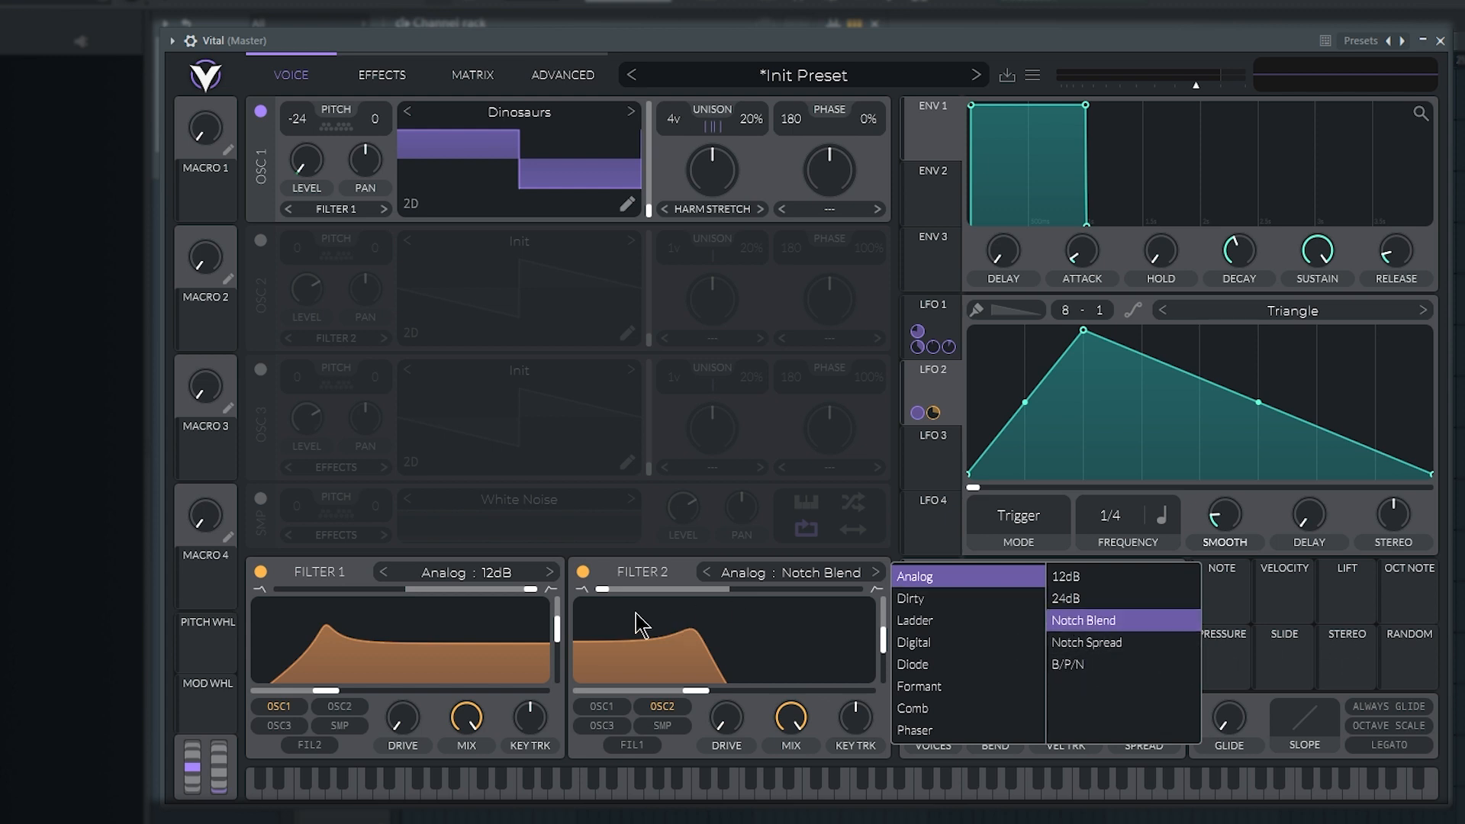
Step: Center Filter 2's blend to form a notch and raise its cutoff, with Filter 1 as its input
{"action": "left_click_drag", "start_coordinate": [610, 590], "coordinate": [754, 591]}
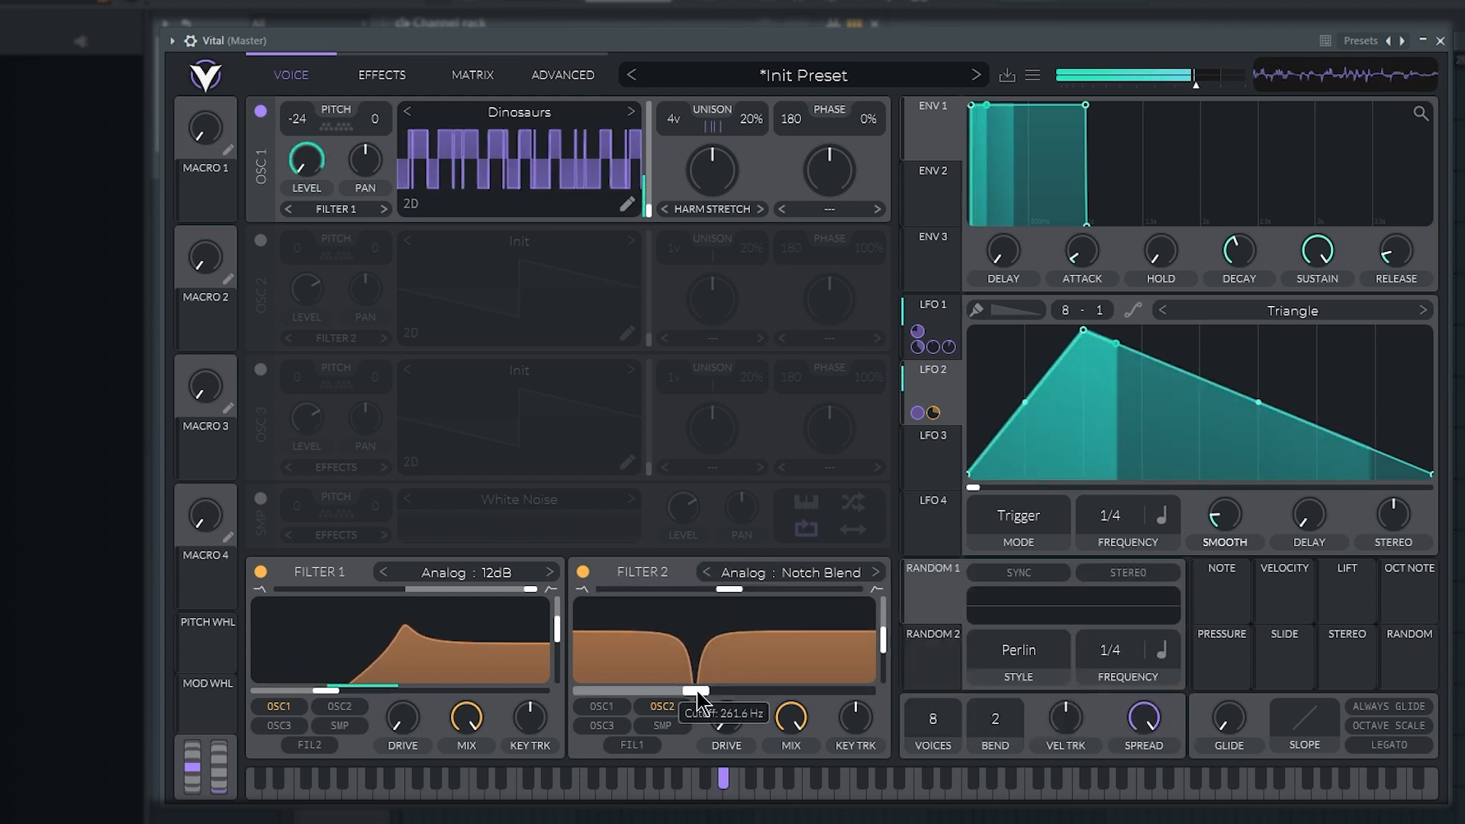
{"action": "left_click_drag", "start_coordinate": [701, 691], "coordinate": [747, 692]}
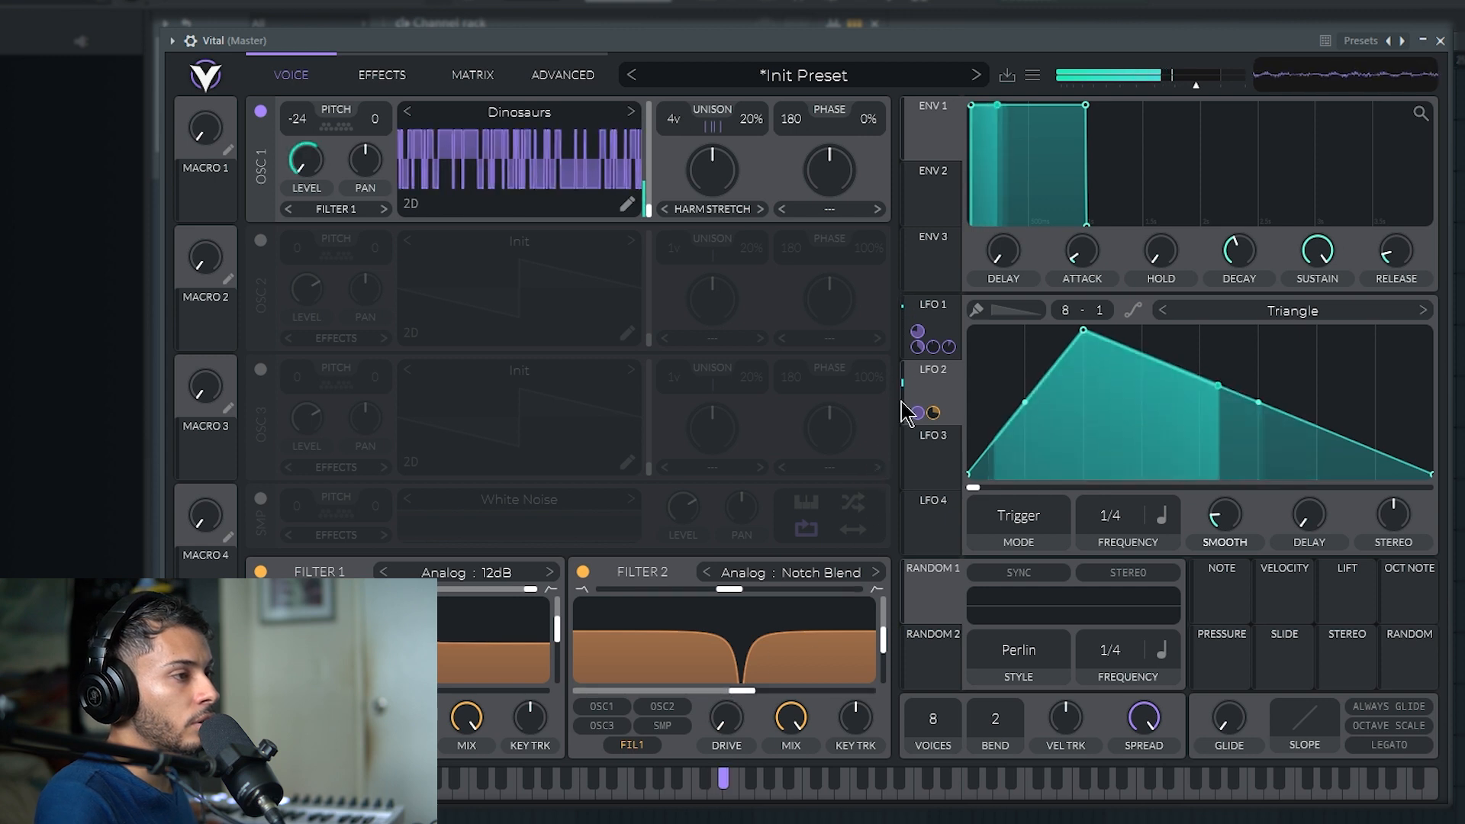
Step: Modulate Filter 2's cutoff with LFO 2 by about -10 and slightly lower the filter's resonance and base cutoff
{"action": "left_click_drag", "start_coordinate": [918, 412], "coordinate": [740, 671]}
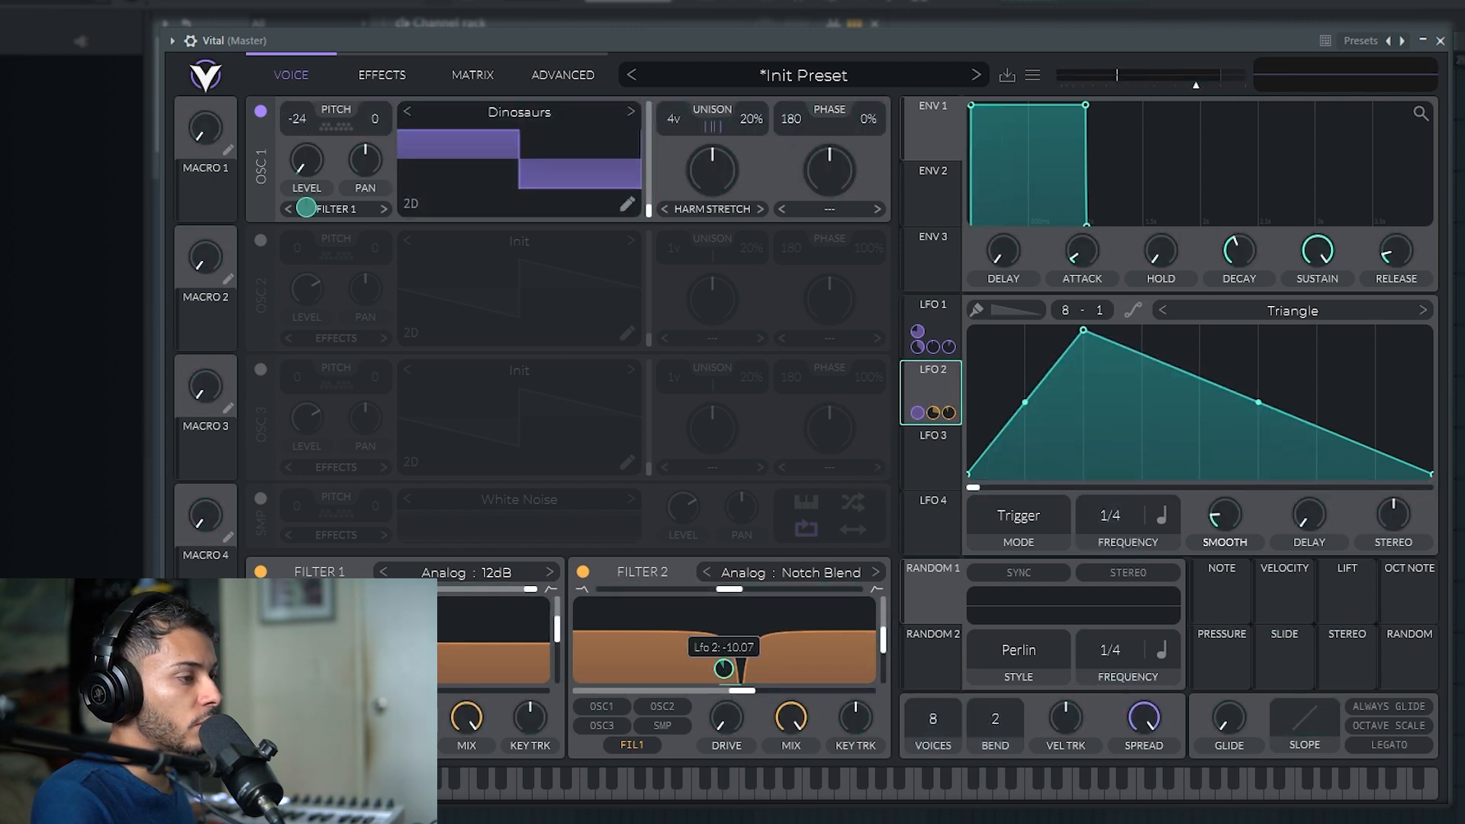
{"action": "left_click_drag", "start_coordinate": [885, 615], "coordinate": [885, 640]}
{"action": "left_click_drag", "start_coordinate": [745, 693], "coordinate": [733, 693]}
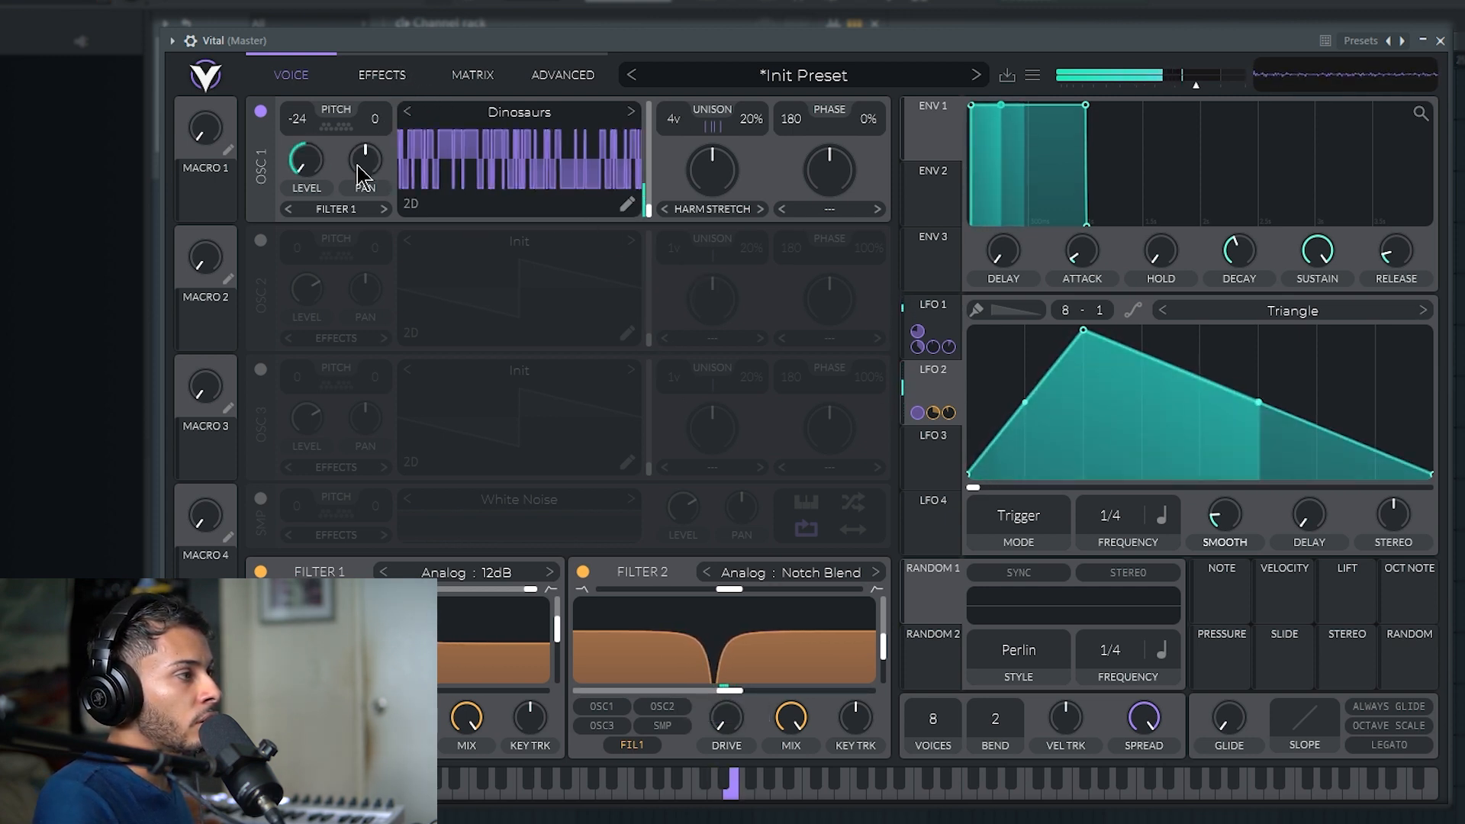
Step: Enable oscillator 2 with the Basic Shapes wavetable from the Factory folder and lower its level to 0
{"action": "left_click", "coordinate": [260, 240]}
{"action": "left_click", "coordinate": [490, 242]}
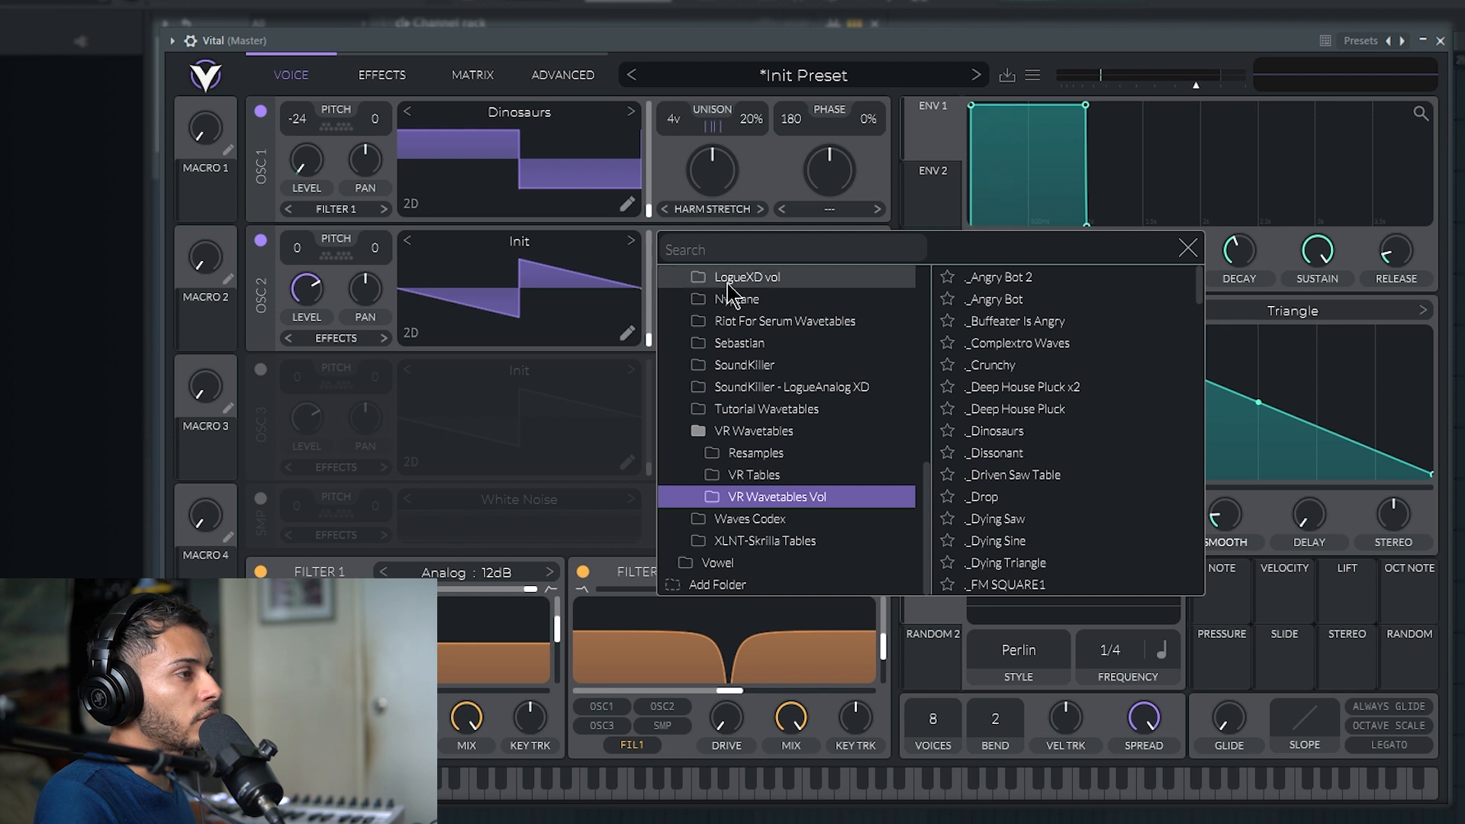
{"action": "scroll", "coordinate": [737, 377], "scroll_direction": "up", "scroll_amount": 10}
{"action": "left_click", "coordinate": [721, 343]}
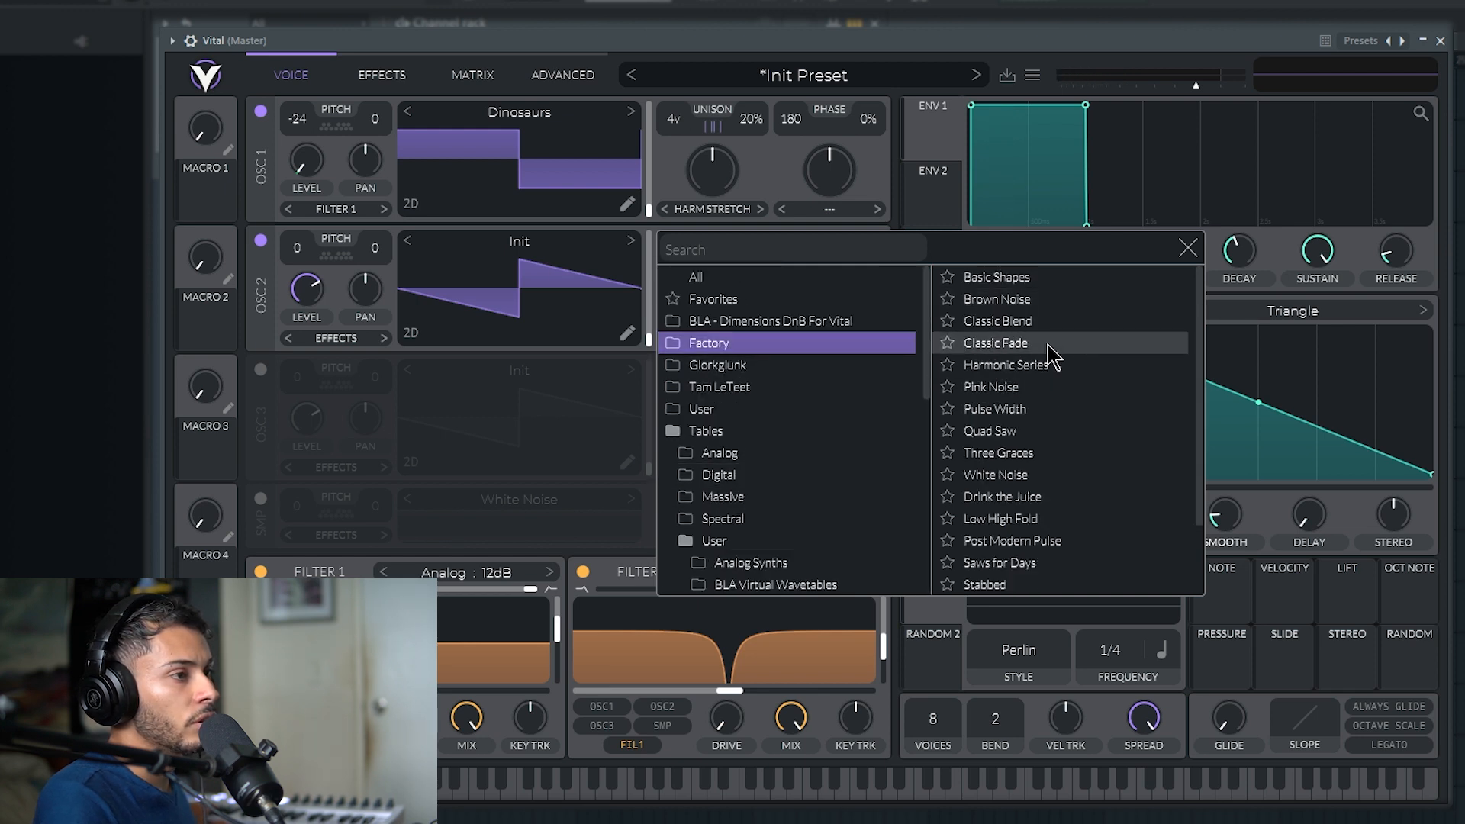
{"action": "left_click", "coordinate": [1122, 276]}
{"action": "left_click", "coordinate": [1188, 247]}
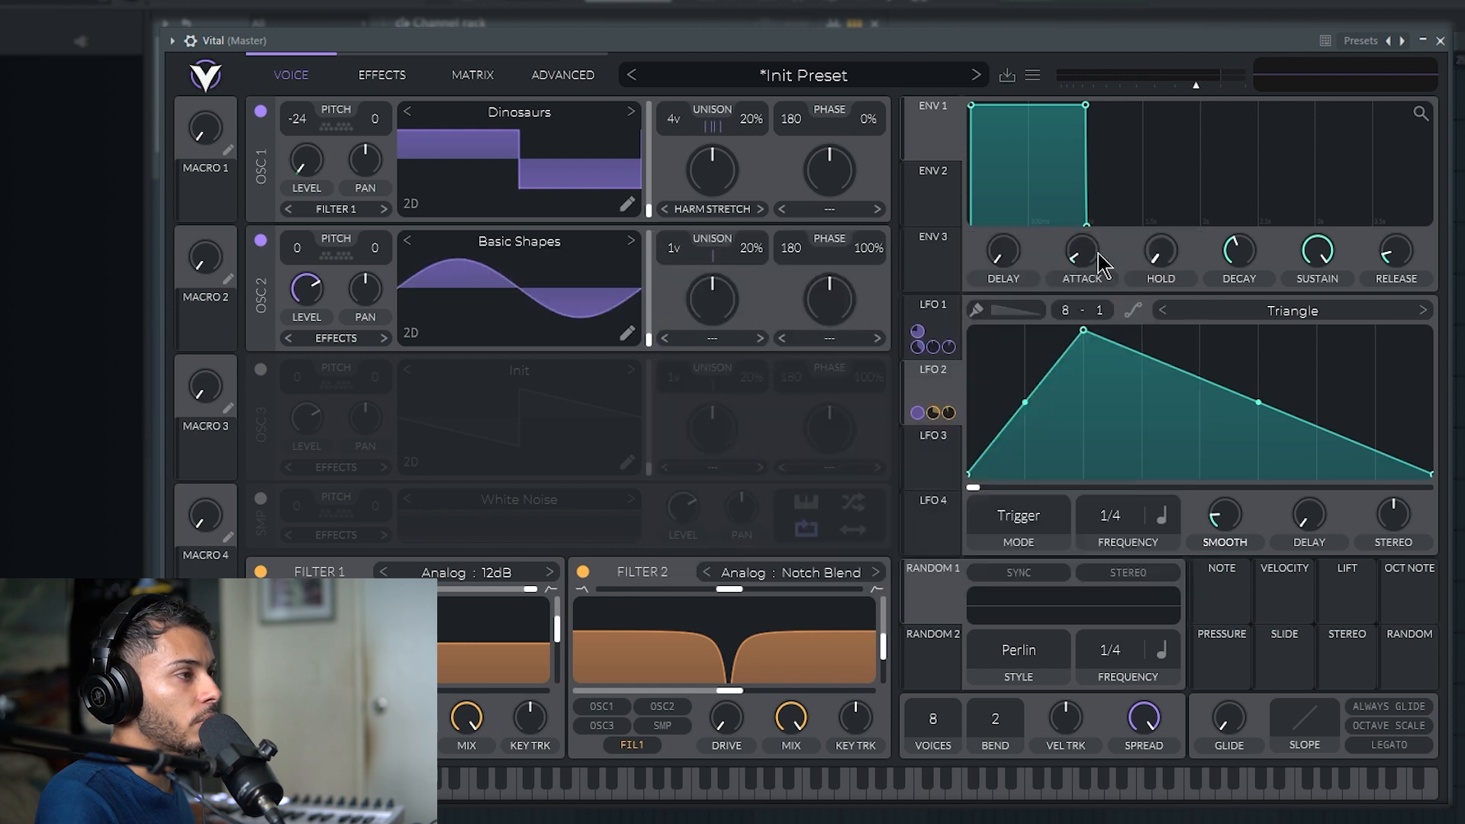
{"action": "left_click_drag", "start_coordinate": [302, 252], "coordinate": [294, 383]}
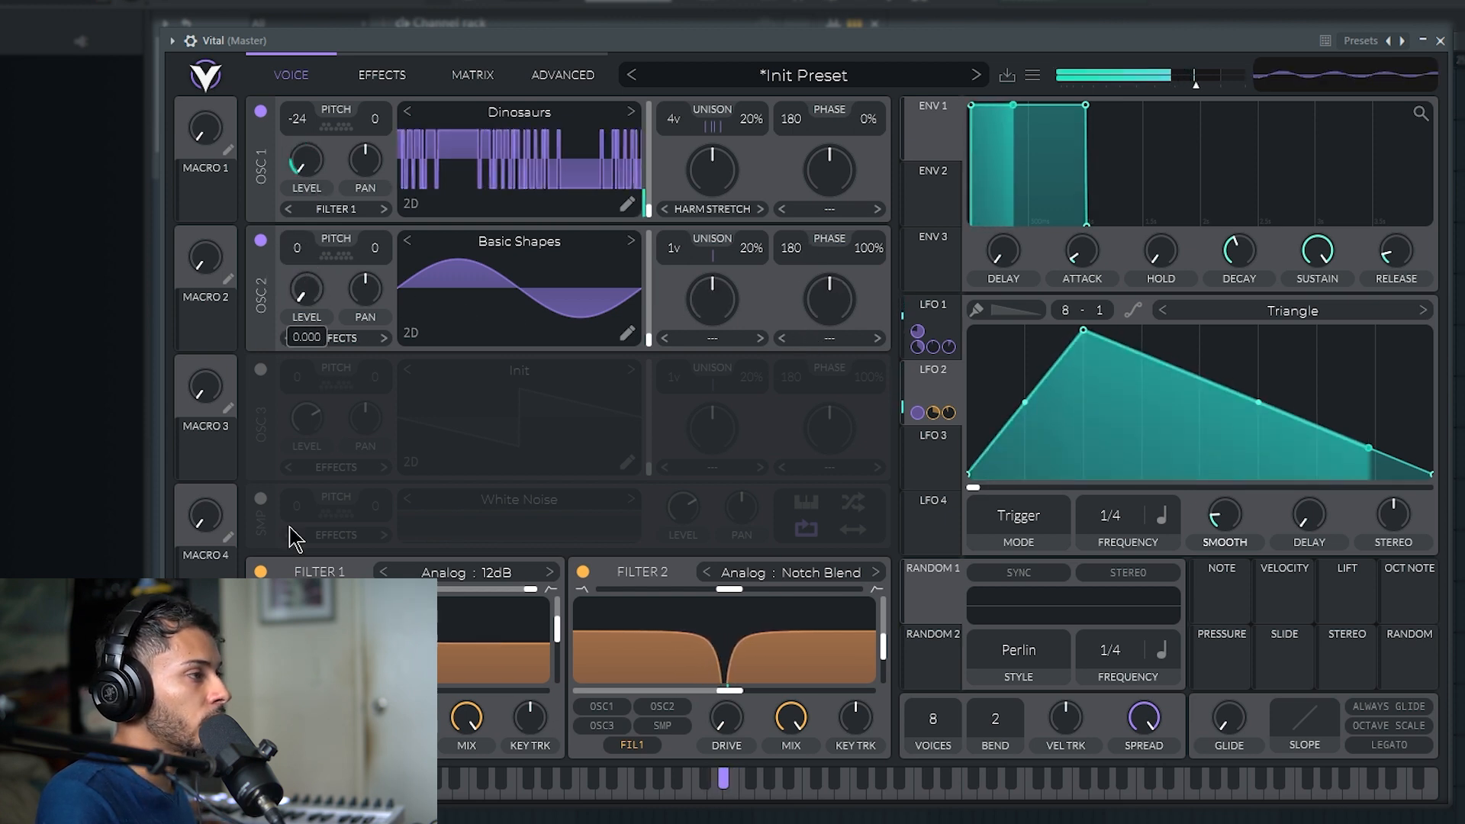
Step: Set oscillator 1's distortion to FM from oscillator 2 at zero amount and oscillator 2's phase randomization to 0%
{"action": "left_click", "coordinate": [847, 210]}
{"action": "left_click", "coordinate": [840, 430]}
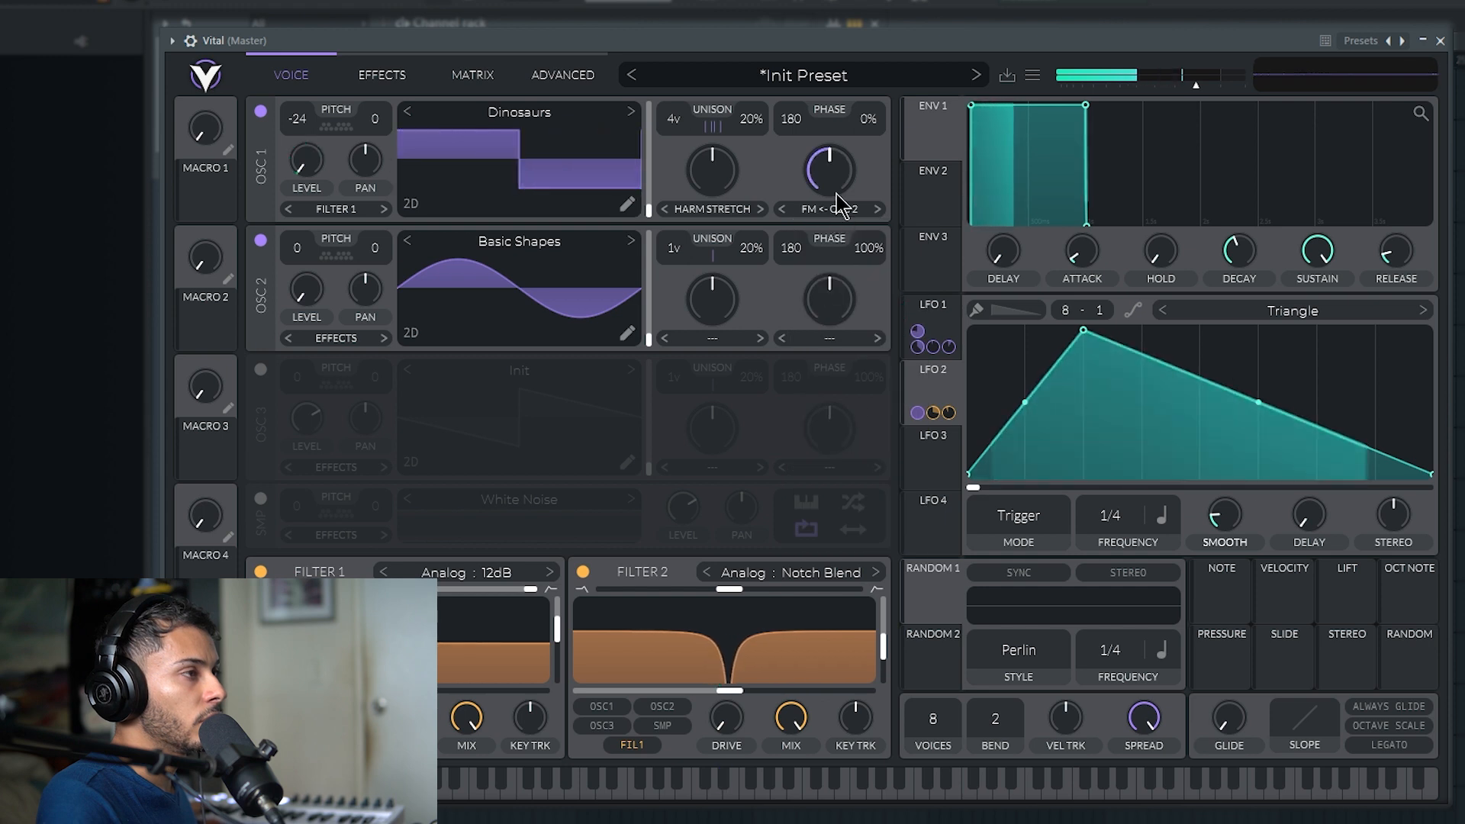
{"action": "left_click_drag", "start_coordinate": [837, 195], "coordinate": [836, 548]}
{"action": "left_click_drag", "start_coordinate": [827, 182], "coordinate": [827, 167]}
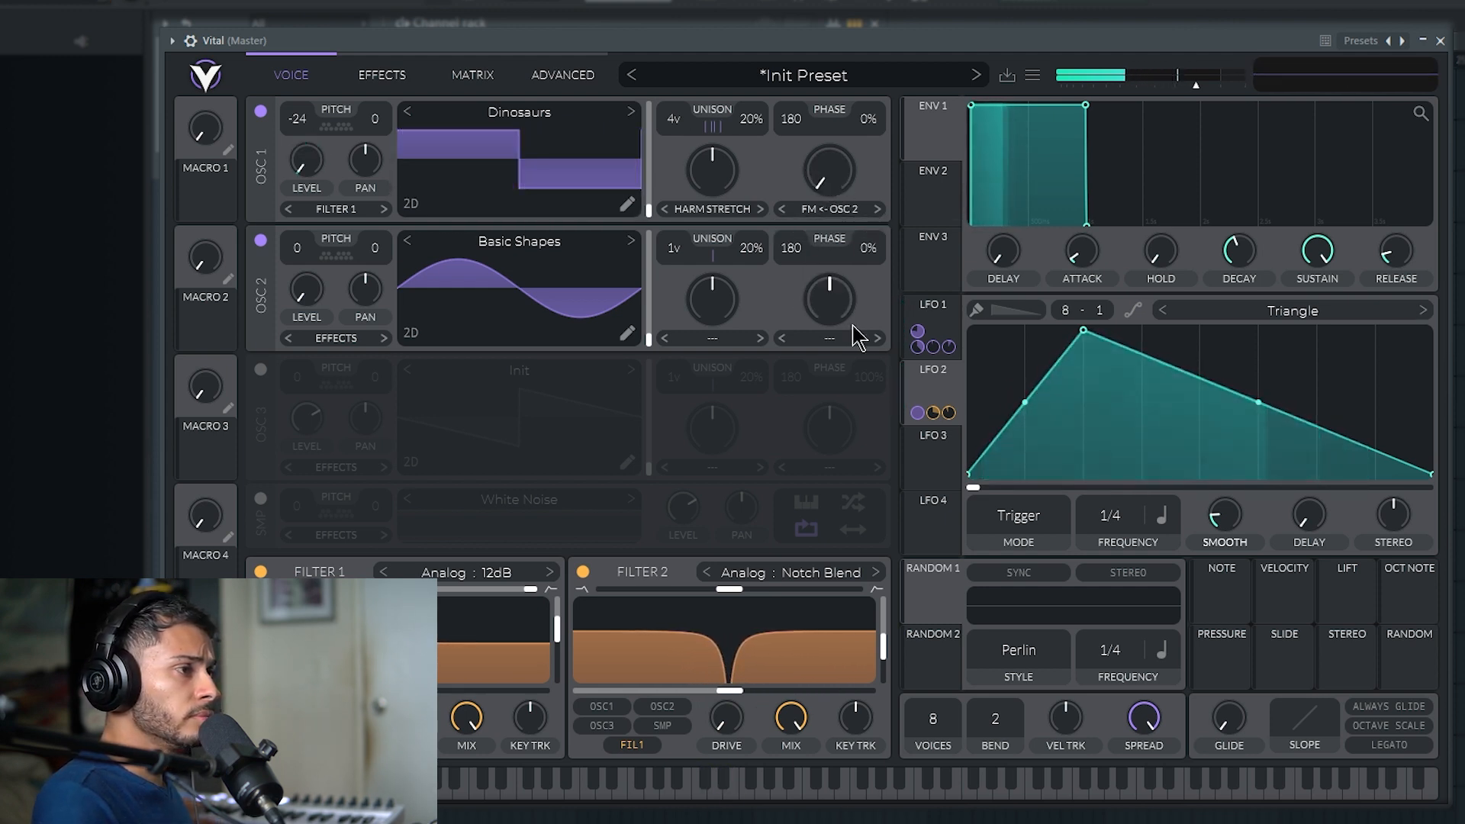
Step: Modulate oscillator 1's FM amount with LFO 2 by 0.12 and set its base amount to 8%
{"action": "left_click", "coordinate": [932, 390]}
{"action": "left_click_drag", "start_coordinate": [918, 398], "coordinate": [836, 245]}
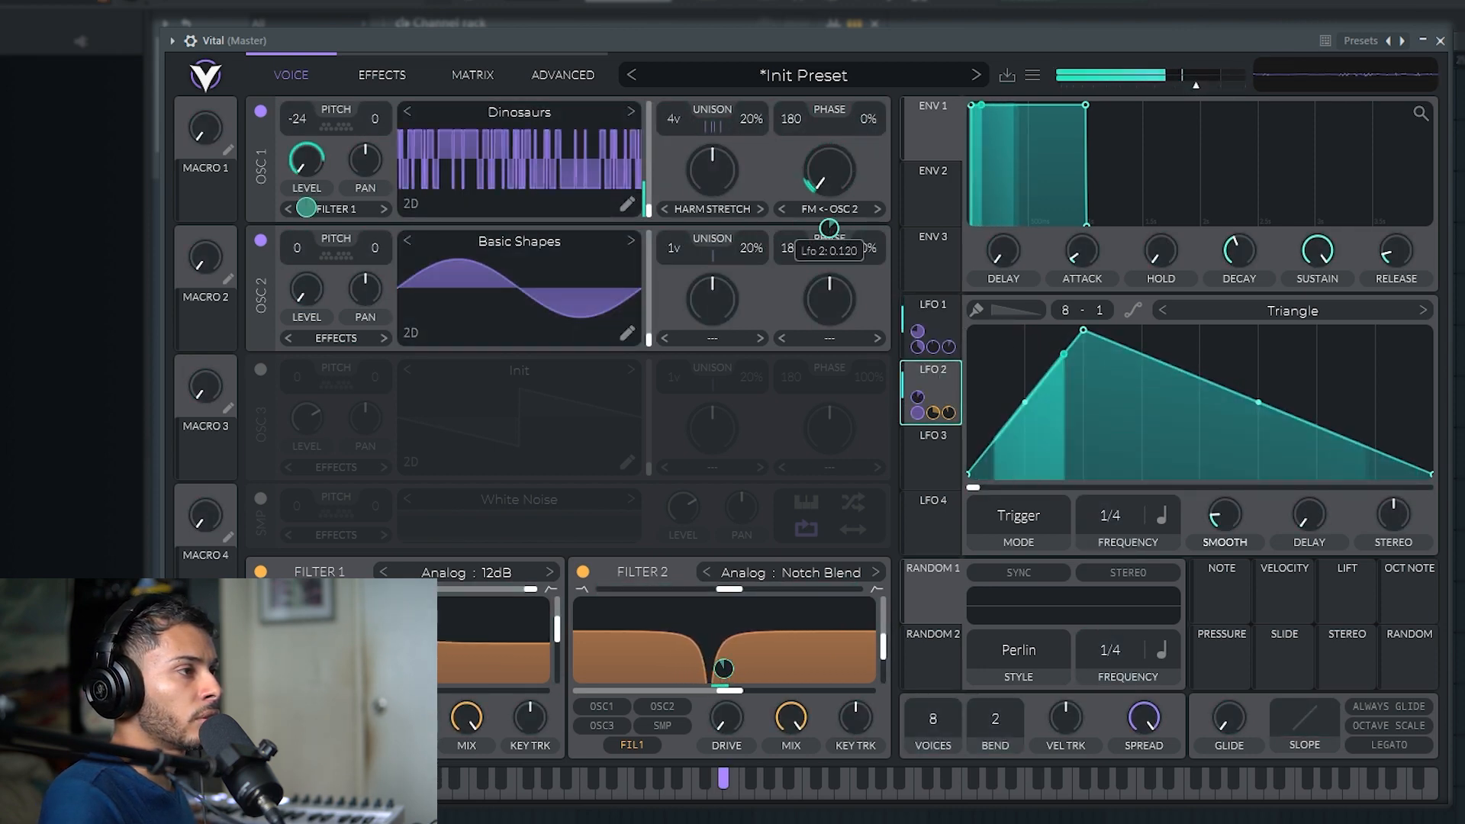
{"action": "right_click", "coordinate": [838, 173]}
{"action": "left_click", "coordinate": [778, 141]}
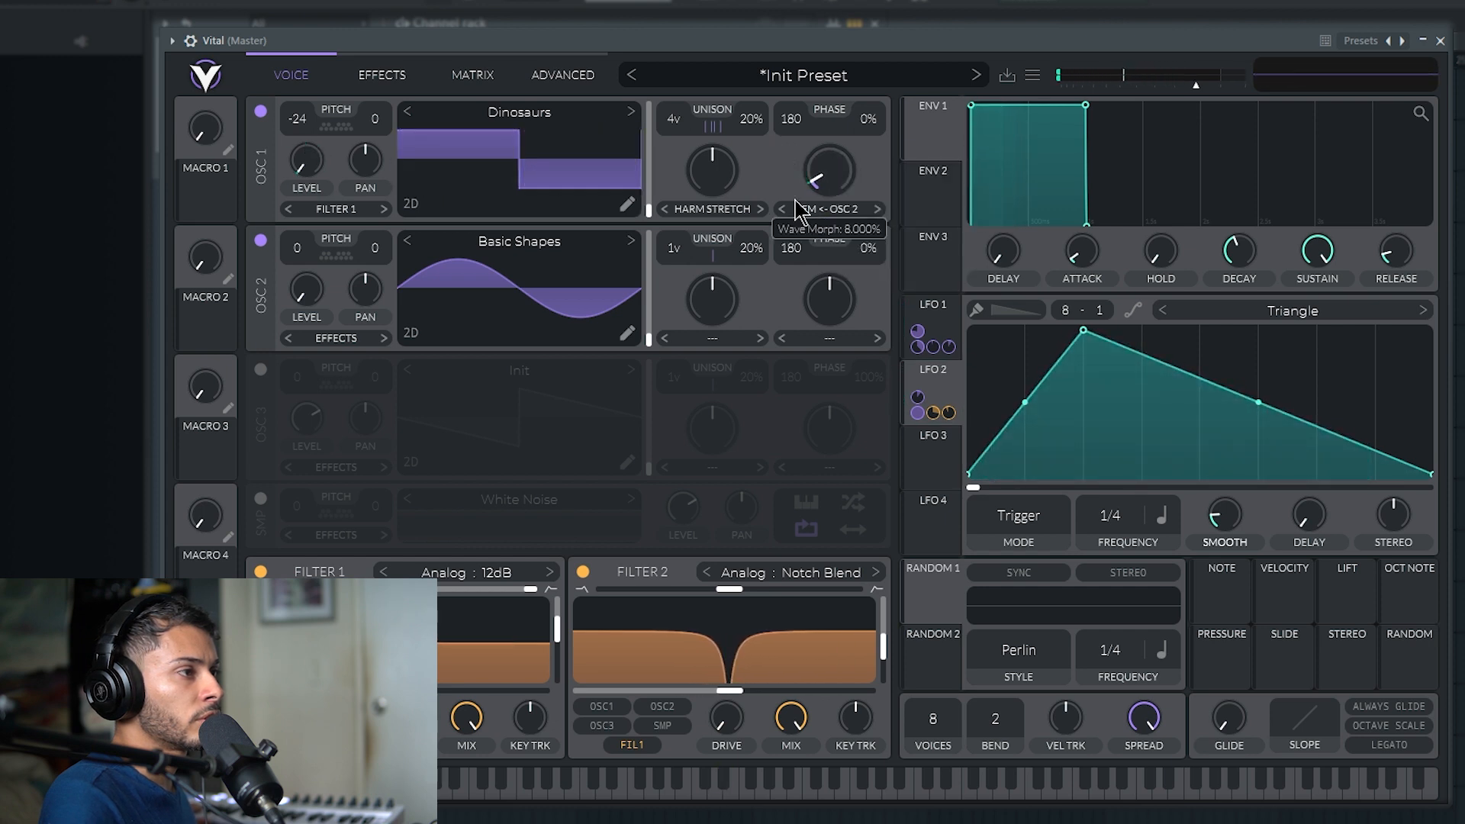
Step: Remove LFO 2's modulation from oscillator 1's FM amount and set the base amount to 11.5%
{"action": "right_click", "coordinate": [825, 228]}
{"action": "left_click", "coordinate": [830, 238]}
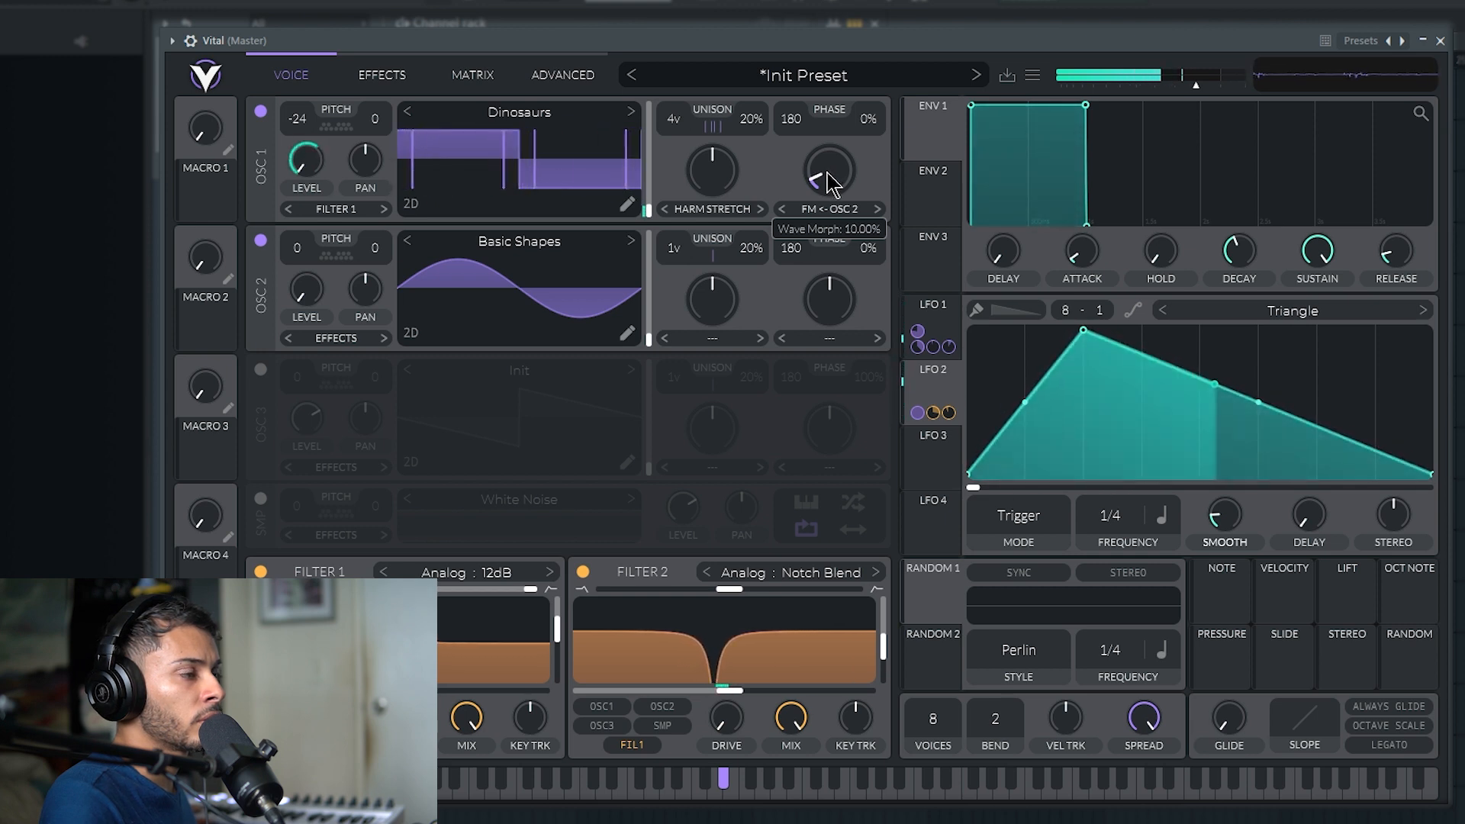
{"action": "left_click_drag", "start_coordinate": [918, 397], "coordinate": [827, 239]}
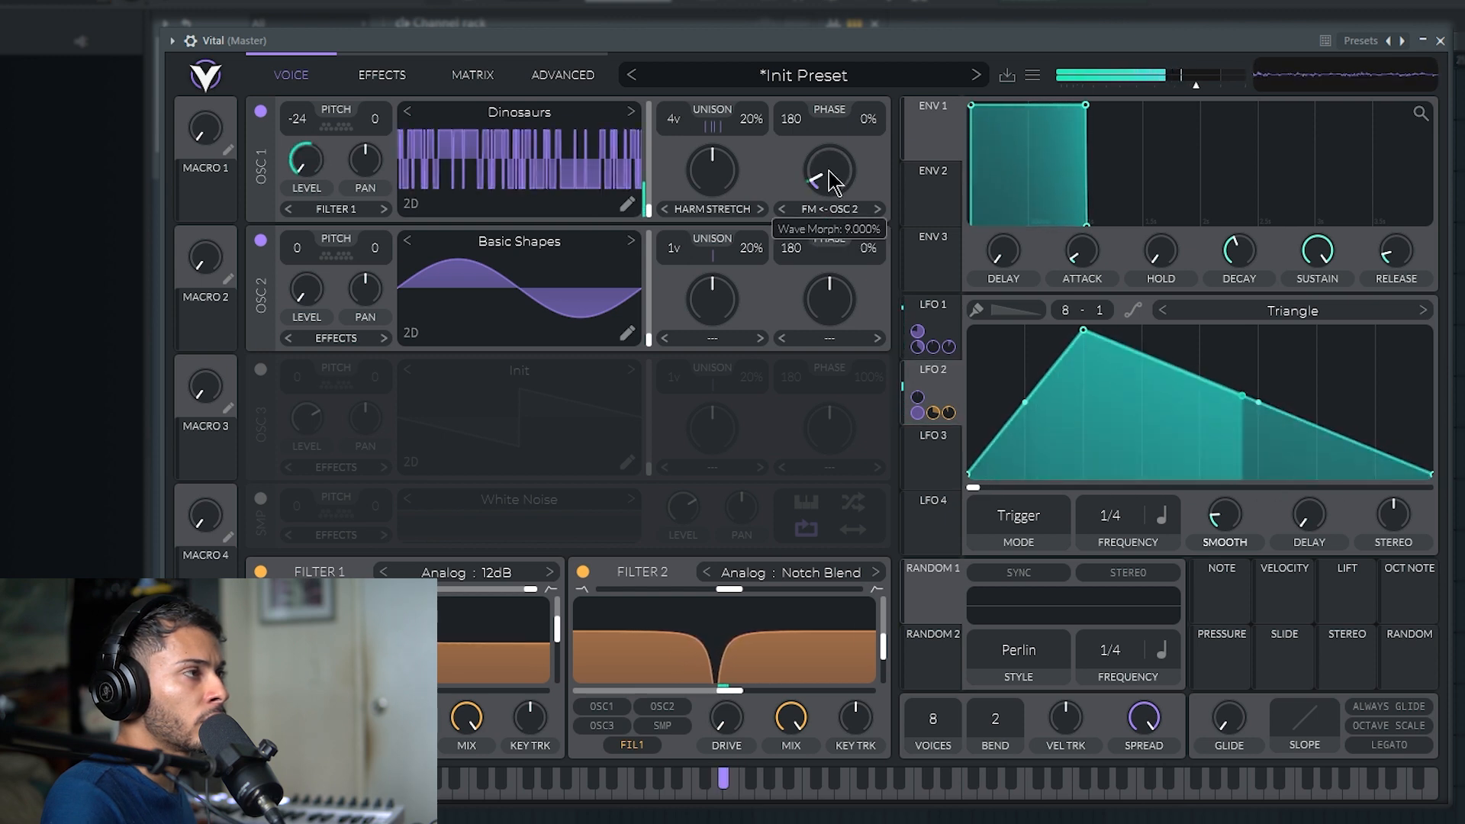
{"action": "left_click_drag", "start_coordinate": [830, 172], "coordinate": [830, 174]}
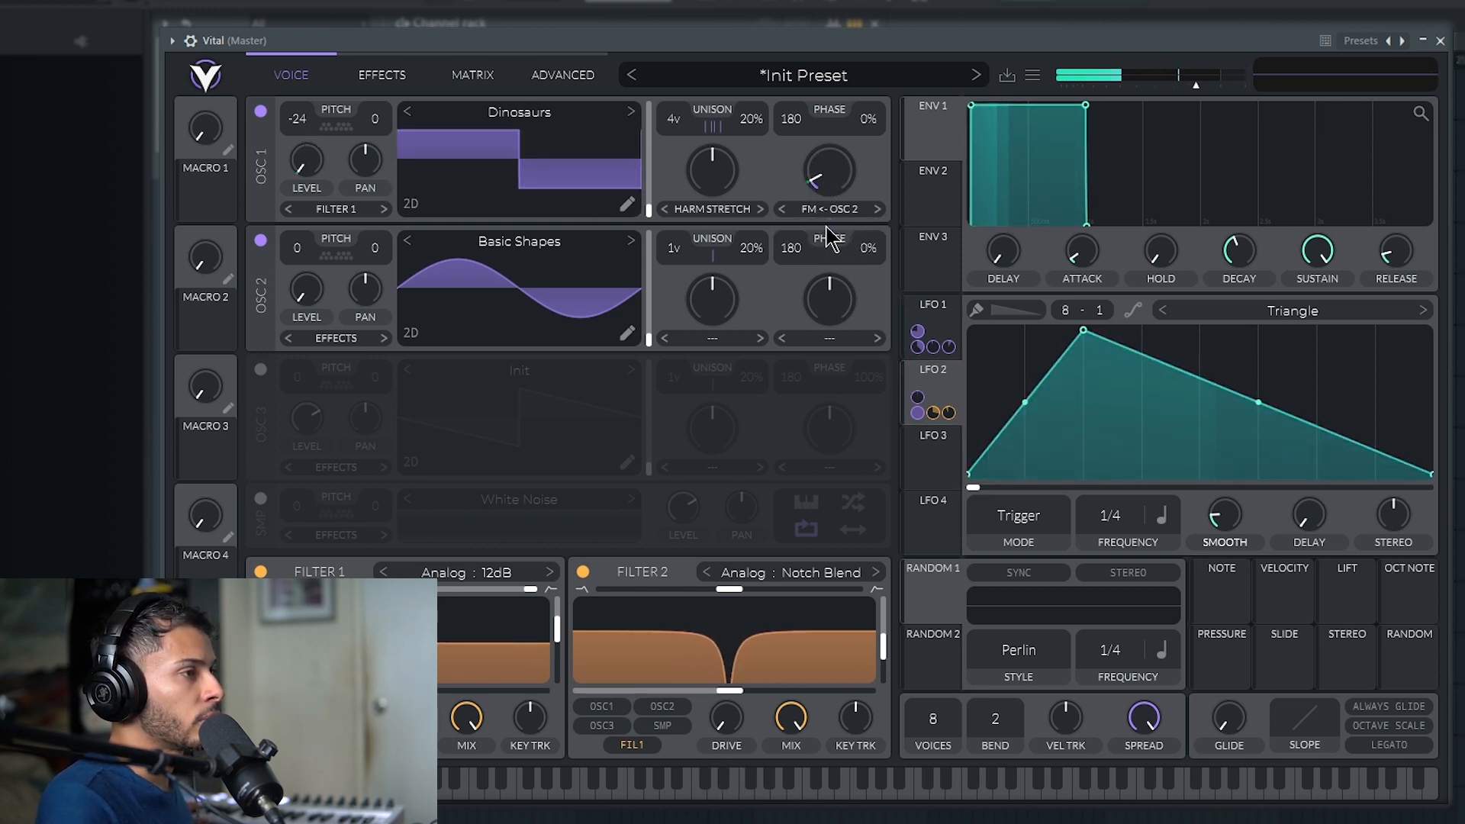
{"action": "right_click", "coordinate": [832, 226]}
{"action": "left_click", "coordinate": [854, 236]}
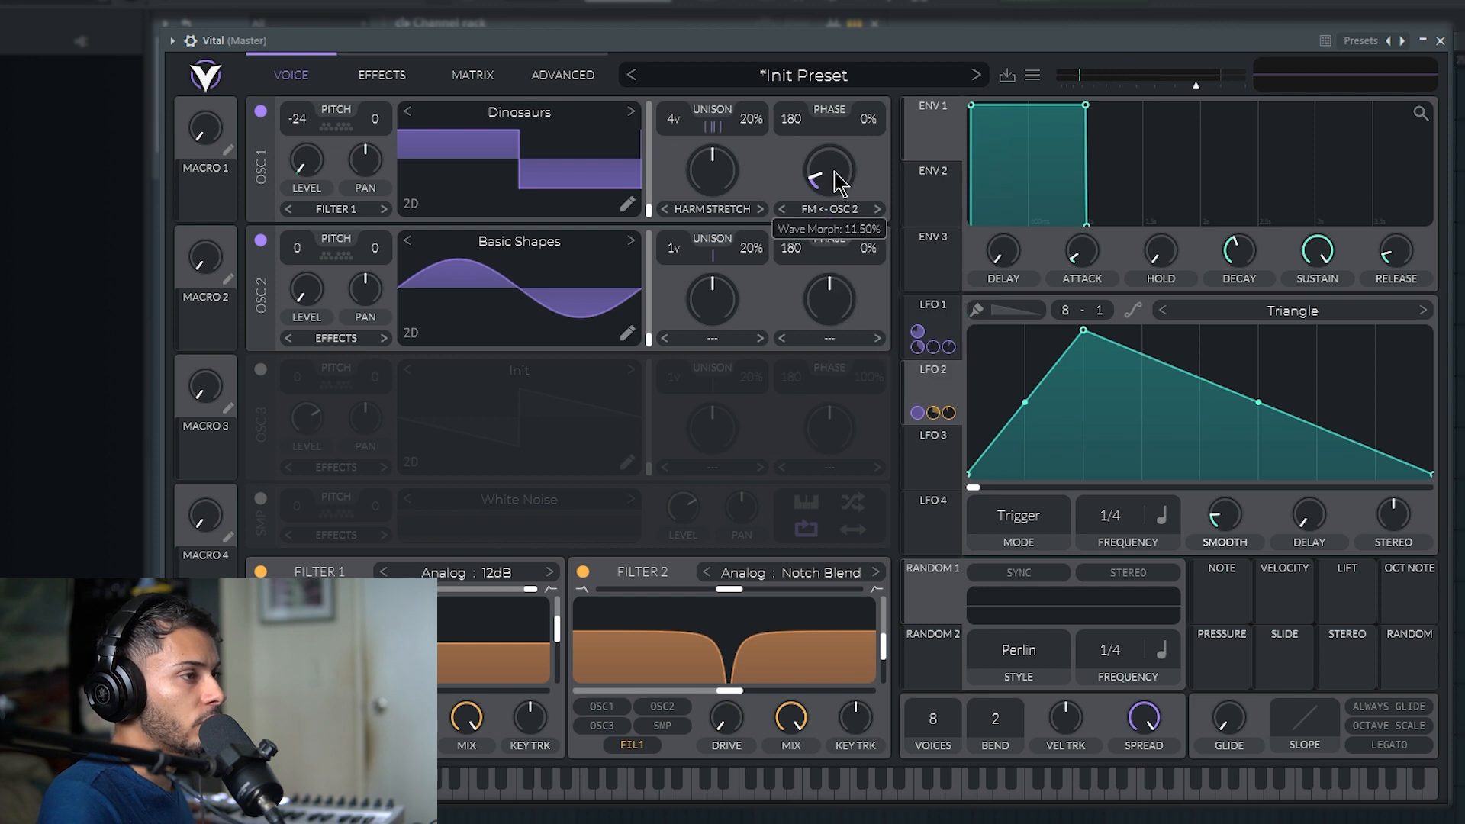
Step: Enable oscillator 3 with the Basic Shapes wavetable from the Factory folder, transposed to -24 and routed to Direct Out
{"action": "left_click", "coordinate": [260, 369]}
{"action": "left_click", "coordinate": [518, 371]}
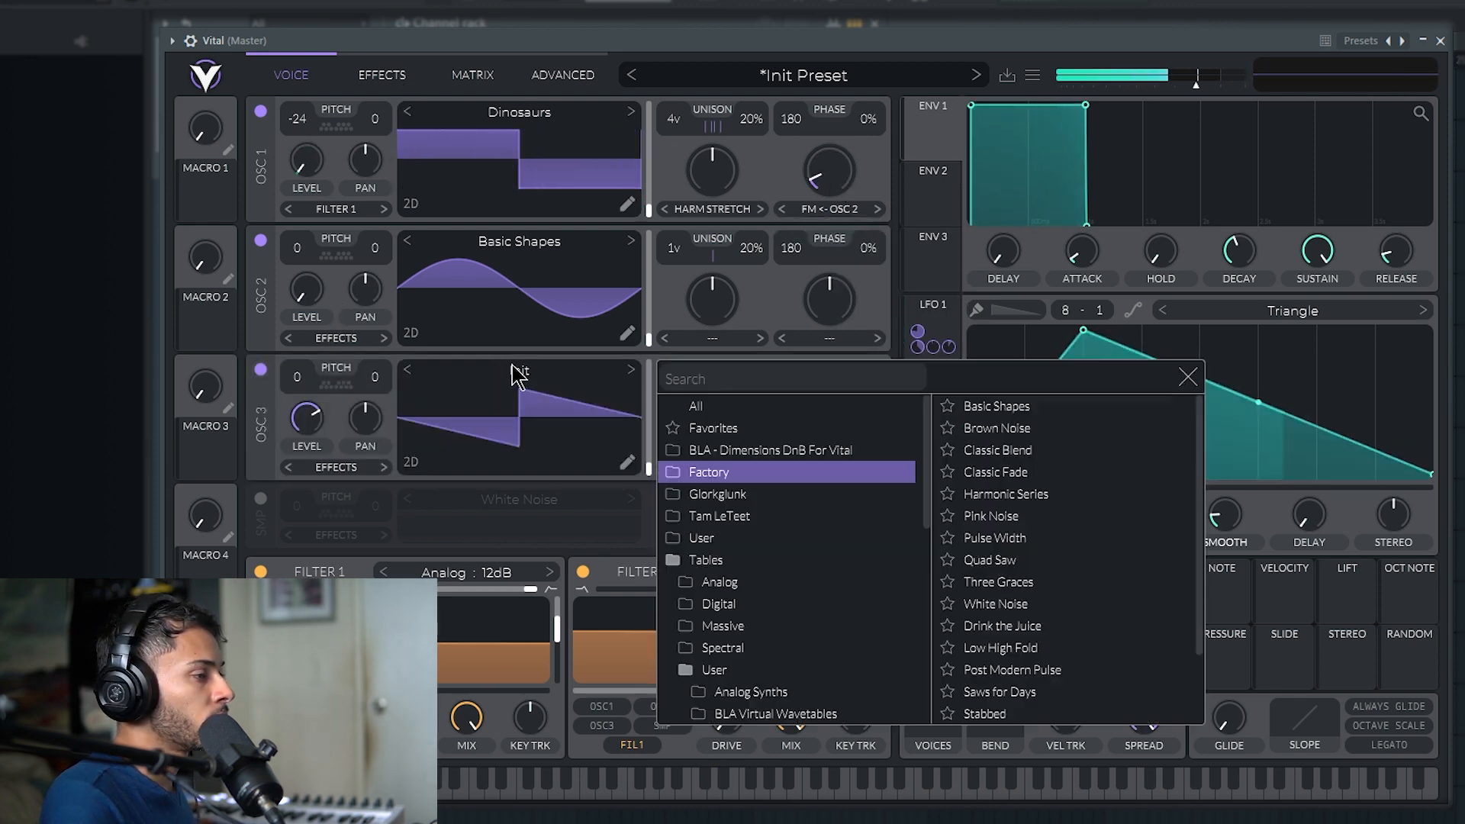
{"action": "left_click", "coordinate": [992, 406]}
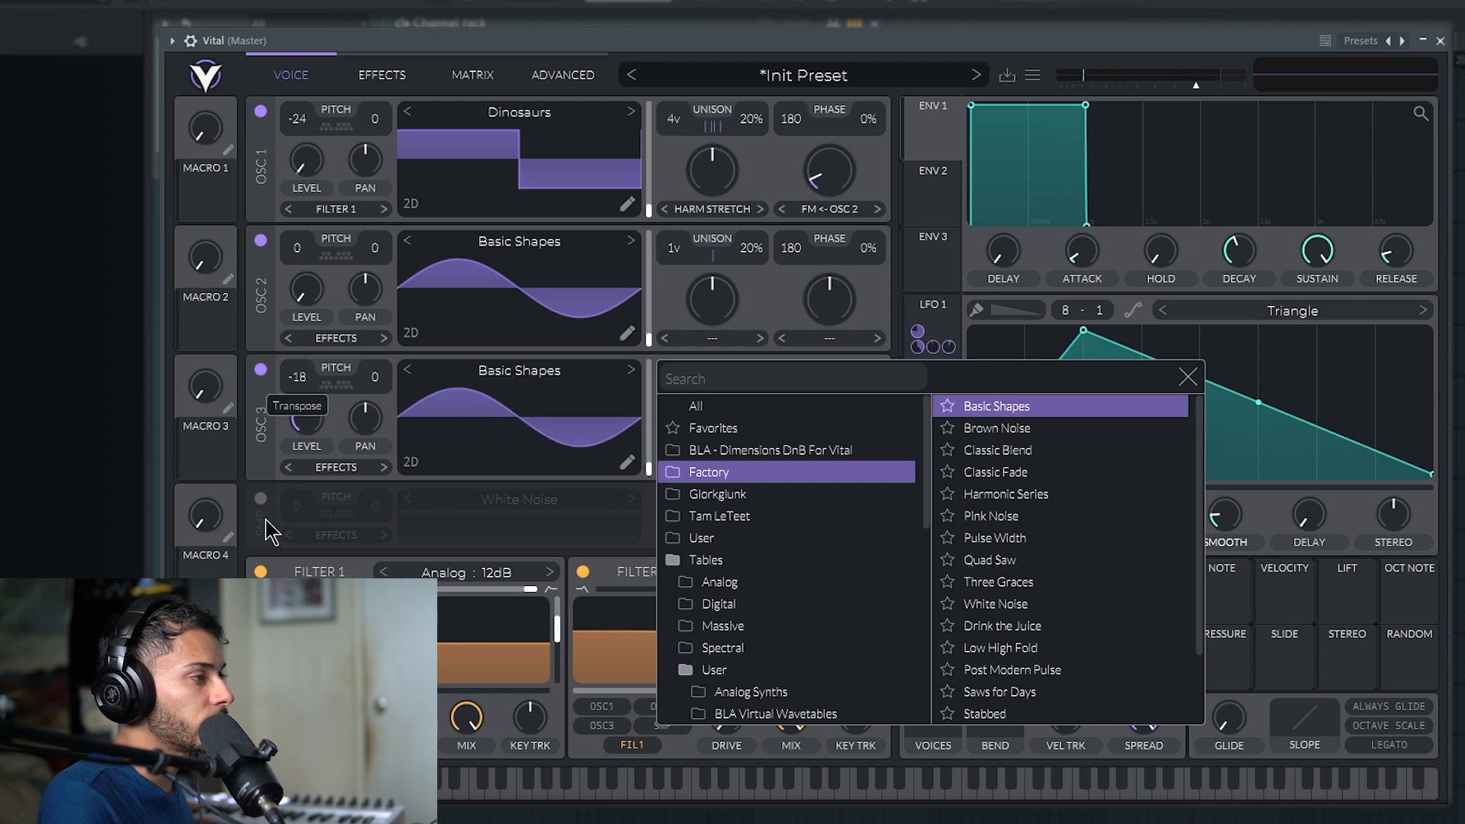
{"action": "left_click_drag", "start_coordinate": [265, 519], "coordinate": [257, 568]}
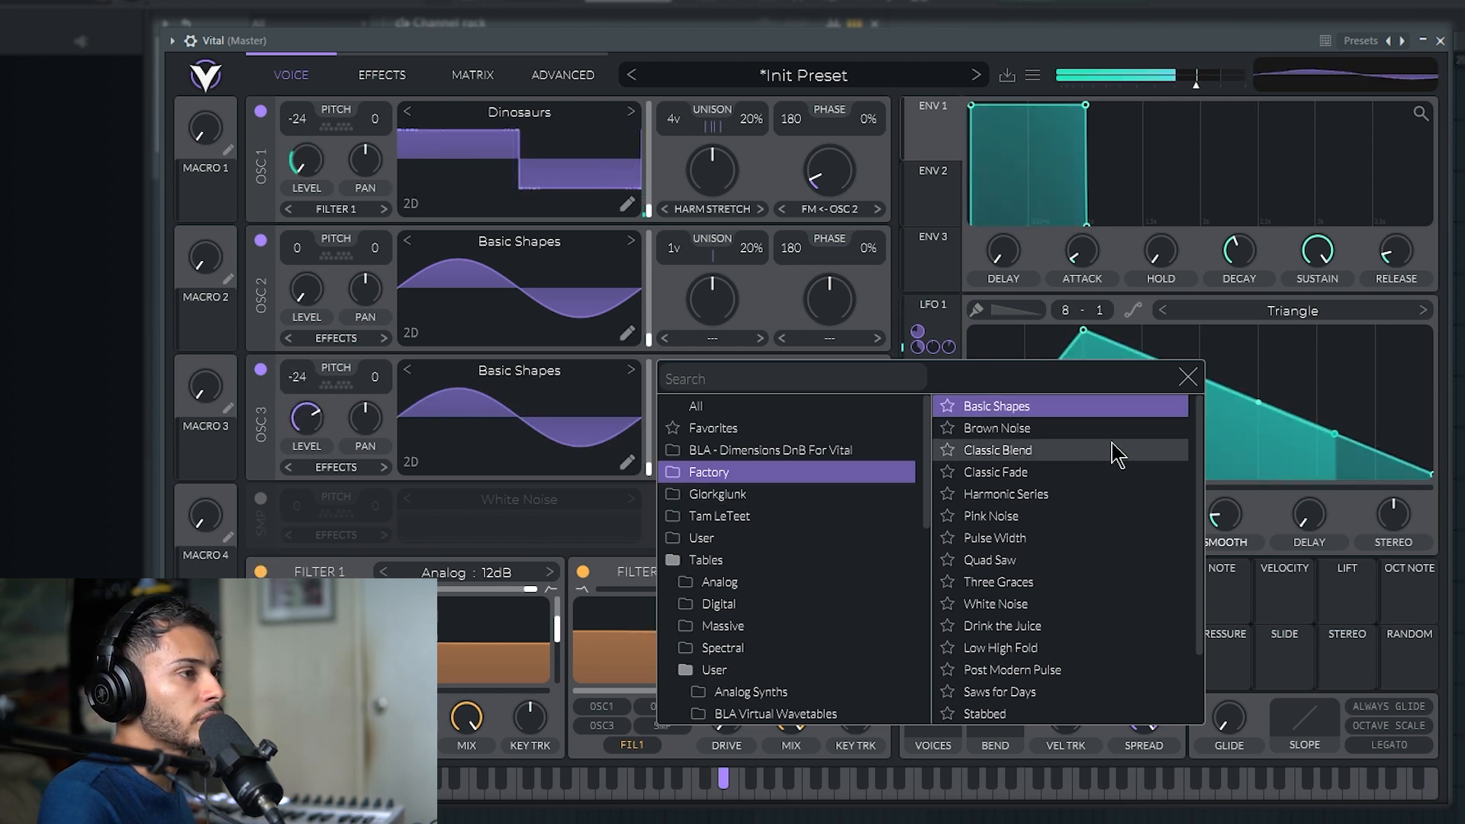
{"action": "left_click", "coordinate": [1188, 376]}
{"action": "left_click", "coordinate": [359, 467]}
{"action": "left_click", "coordinate": [379, 568]}
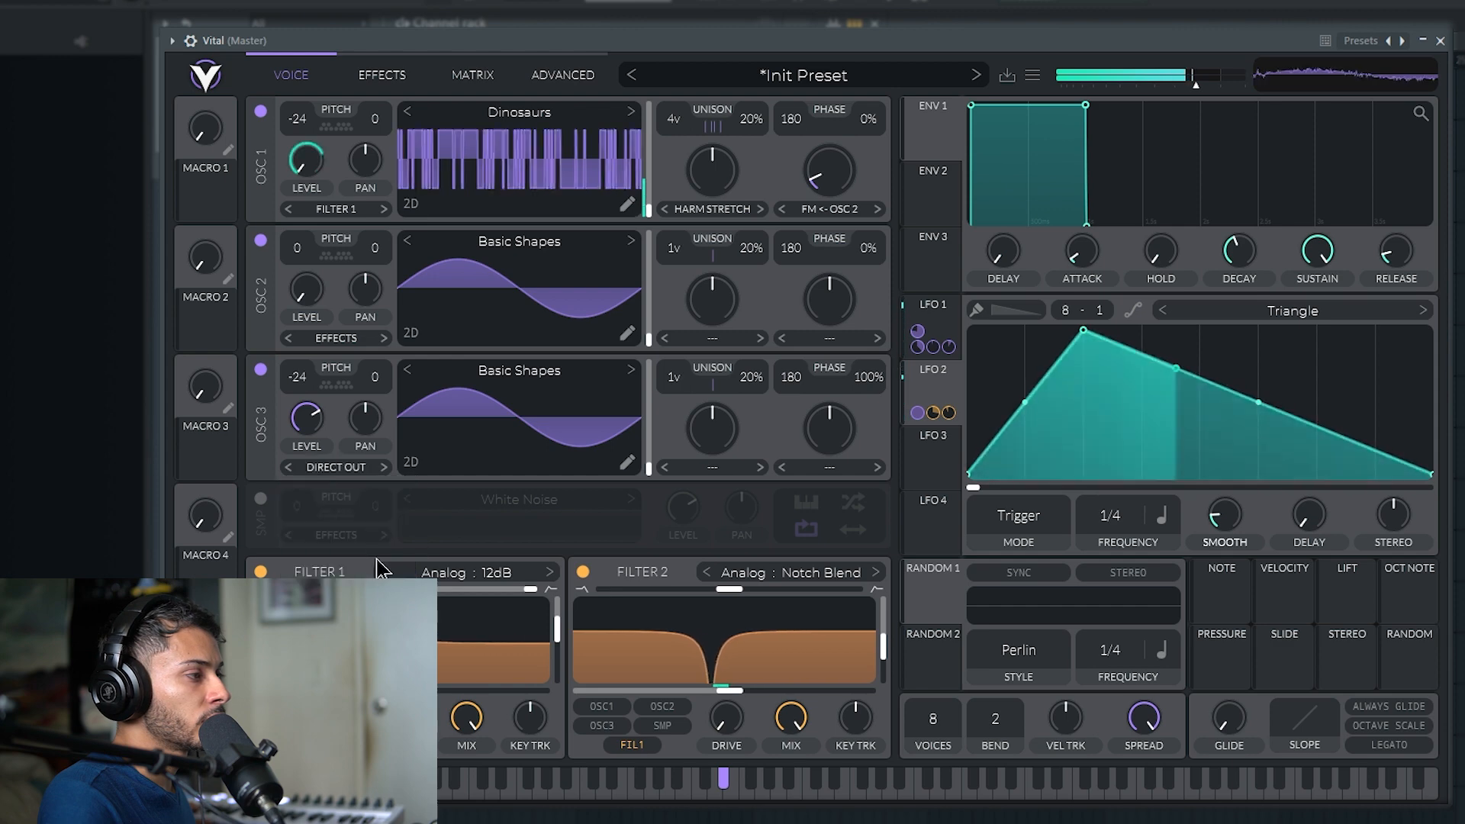
Step: Modulate oscillator 3's level from zero with LFO 3 at 1/4 frequency and move its wavetable to about frame 78
{"action": "left_click_drag", "start_coordinate": [931, 461], "coordinate": [308, 418]}
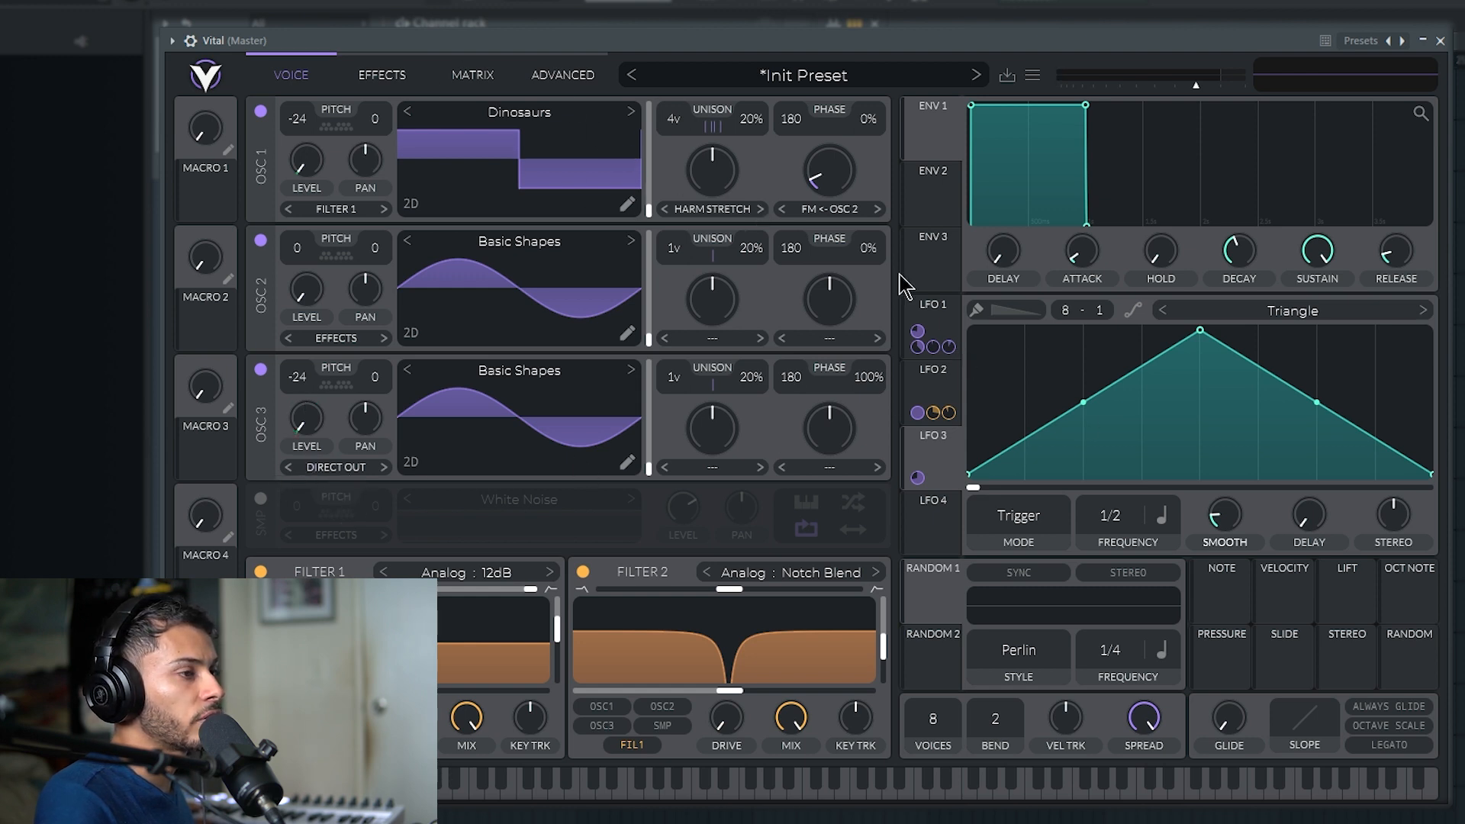
{"action": "left_click_drag", "start_coordinate": [1130, 502], "coordinate": [1126, 480]}
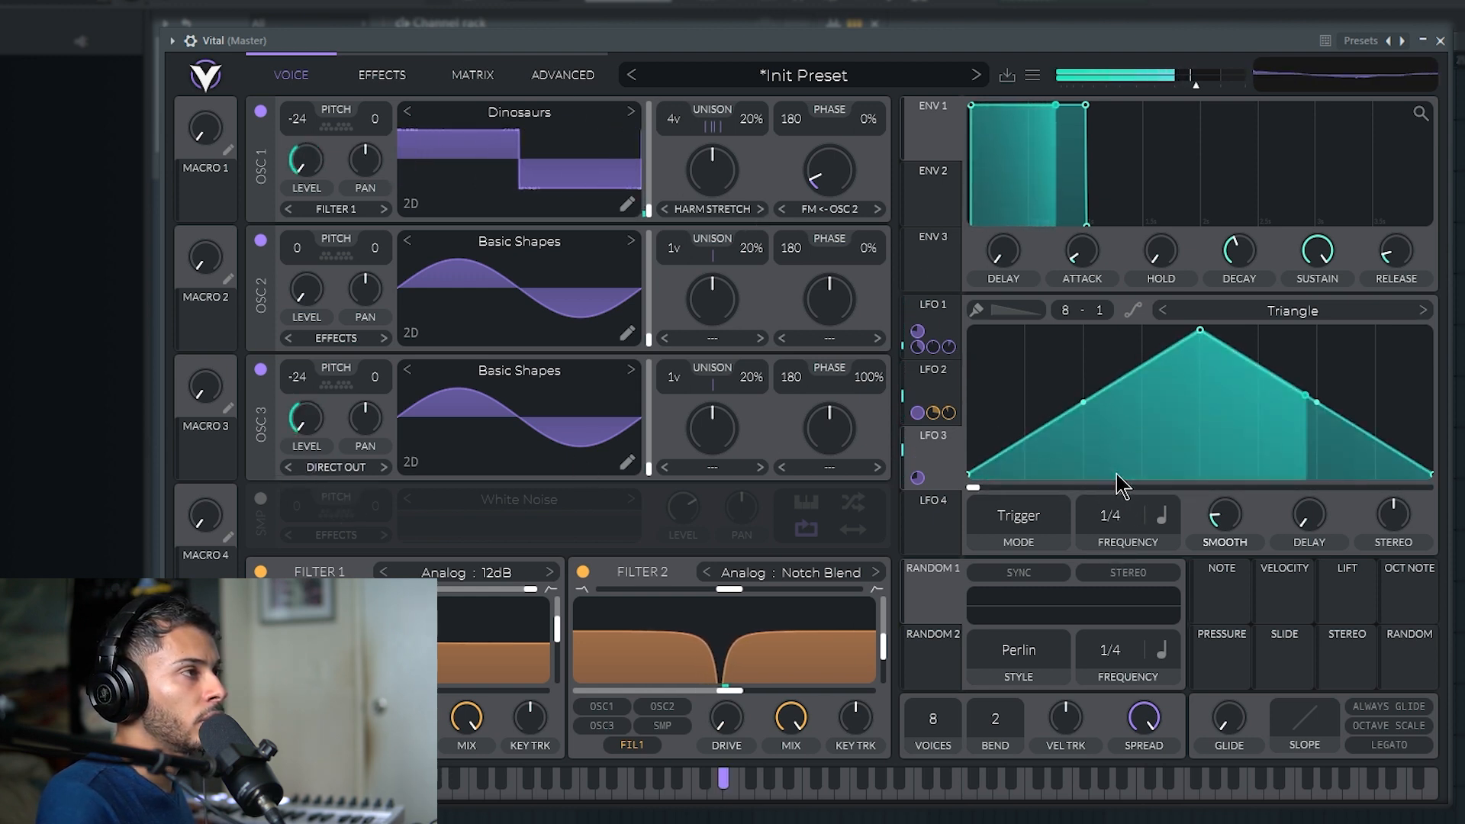
{"action": "left_click_drag", "start_coordinate": [652, 467], "coordinate": [657, 435]}
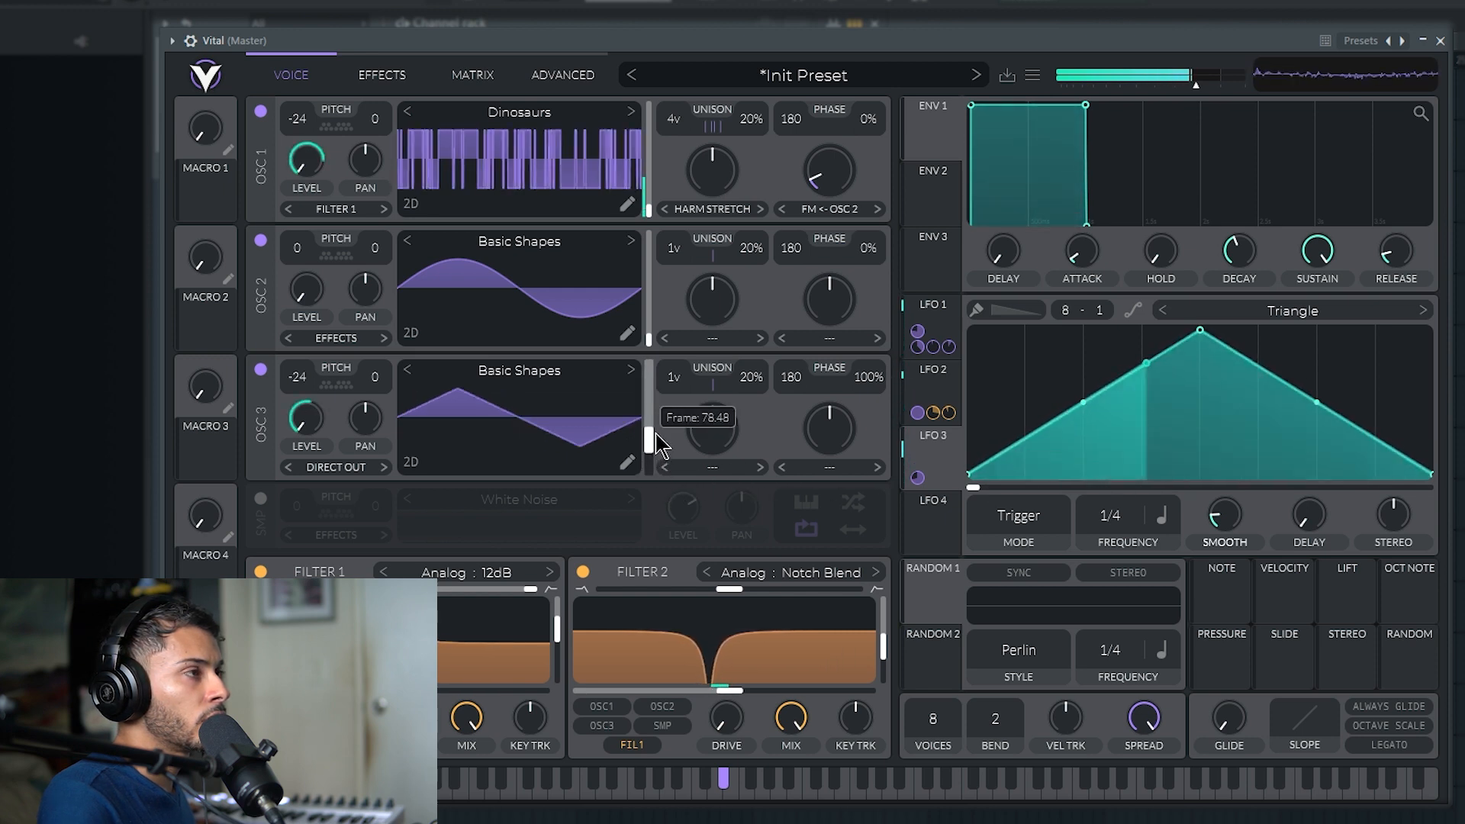
Step: Enable the Distortion effect with the Soft Clip type and set its drive to about 12.9 dB
{"action": "left_click", "coordinate": [381, 74]}
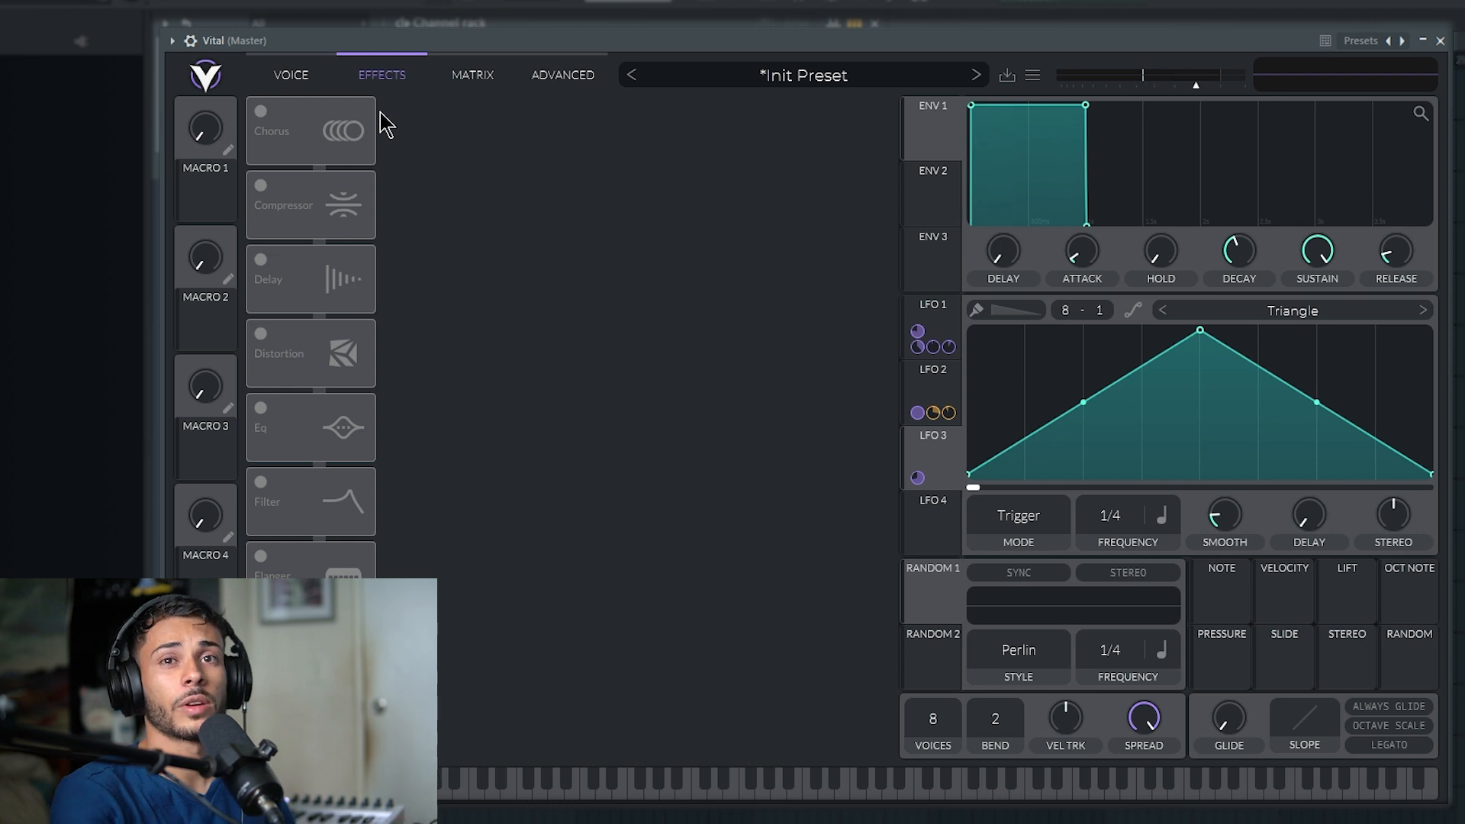
{"action": "left_click", "coordinate": [274, 335]}
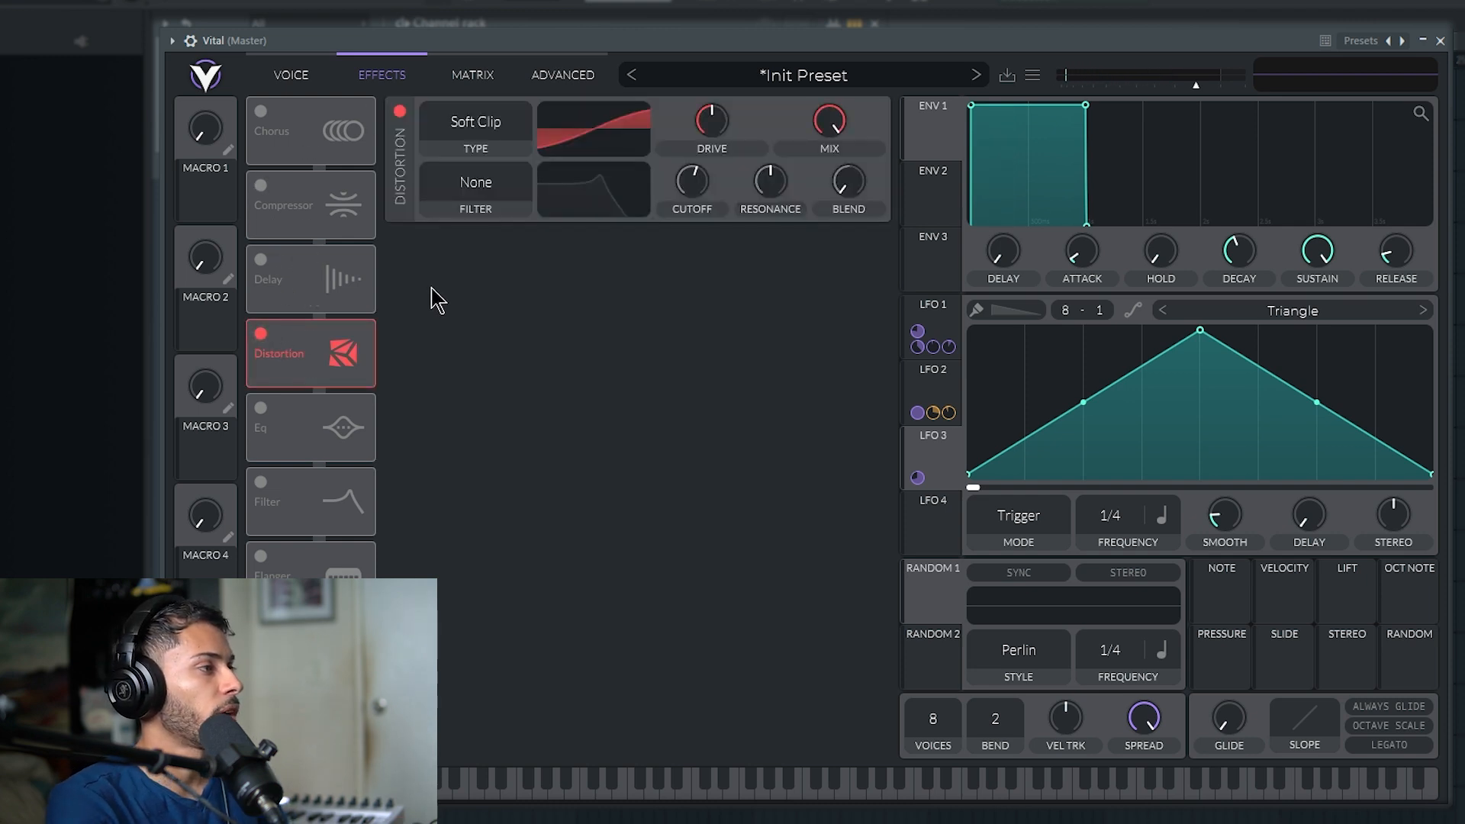
{"action": "left_click_drag", "start_coordinate": [712, 136], "coordinate": [725, 113]}
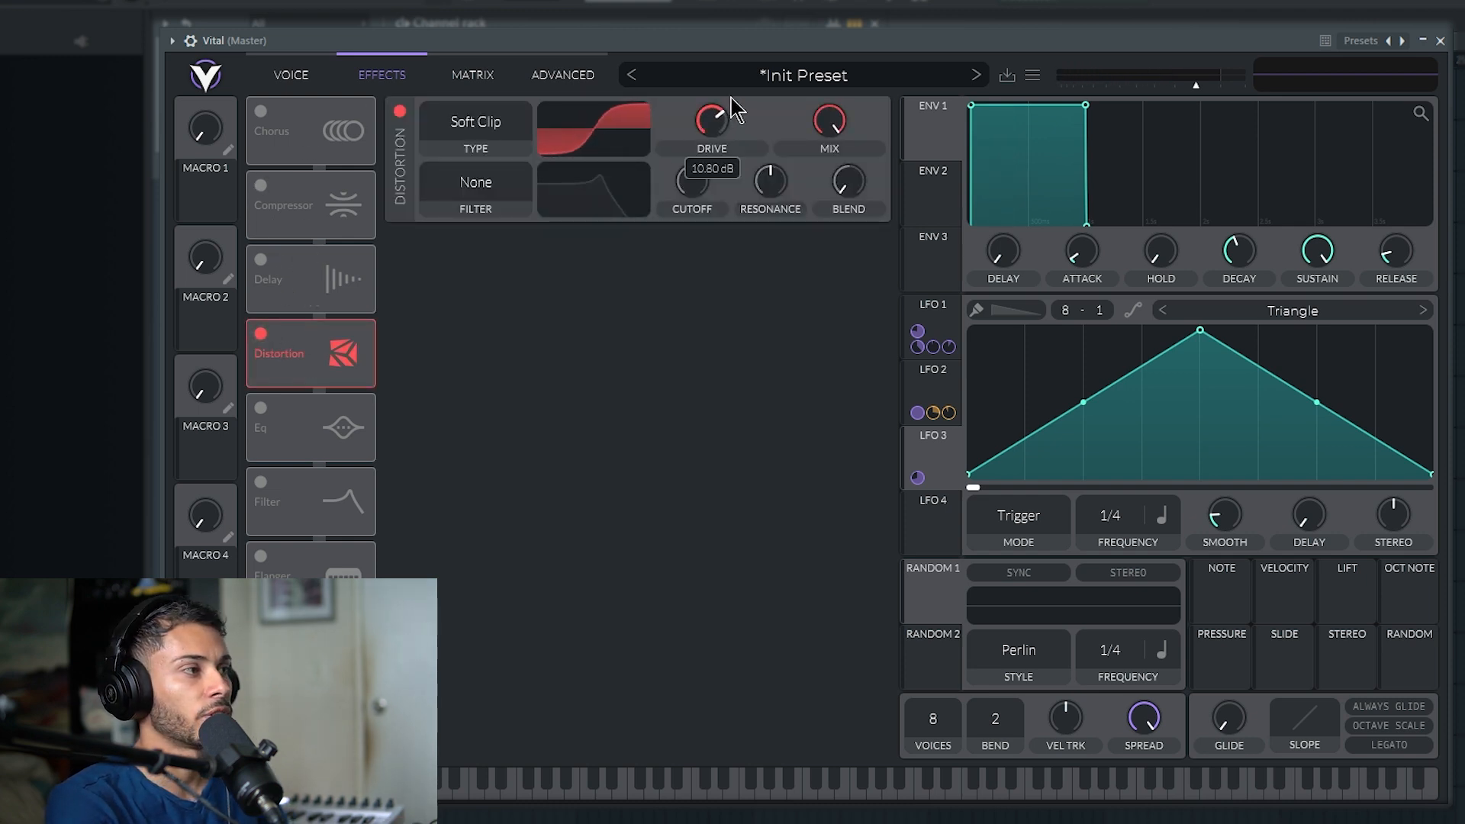
{"action": "key", "text": "space"}
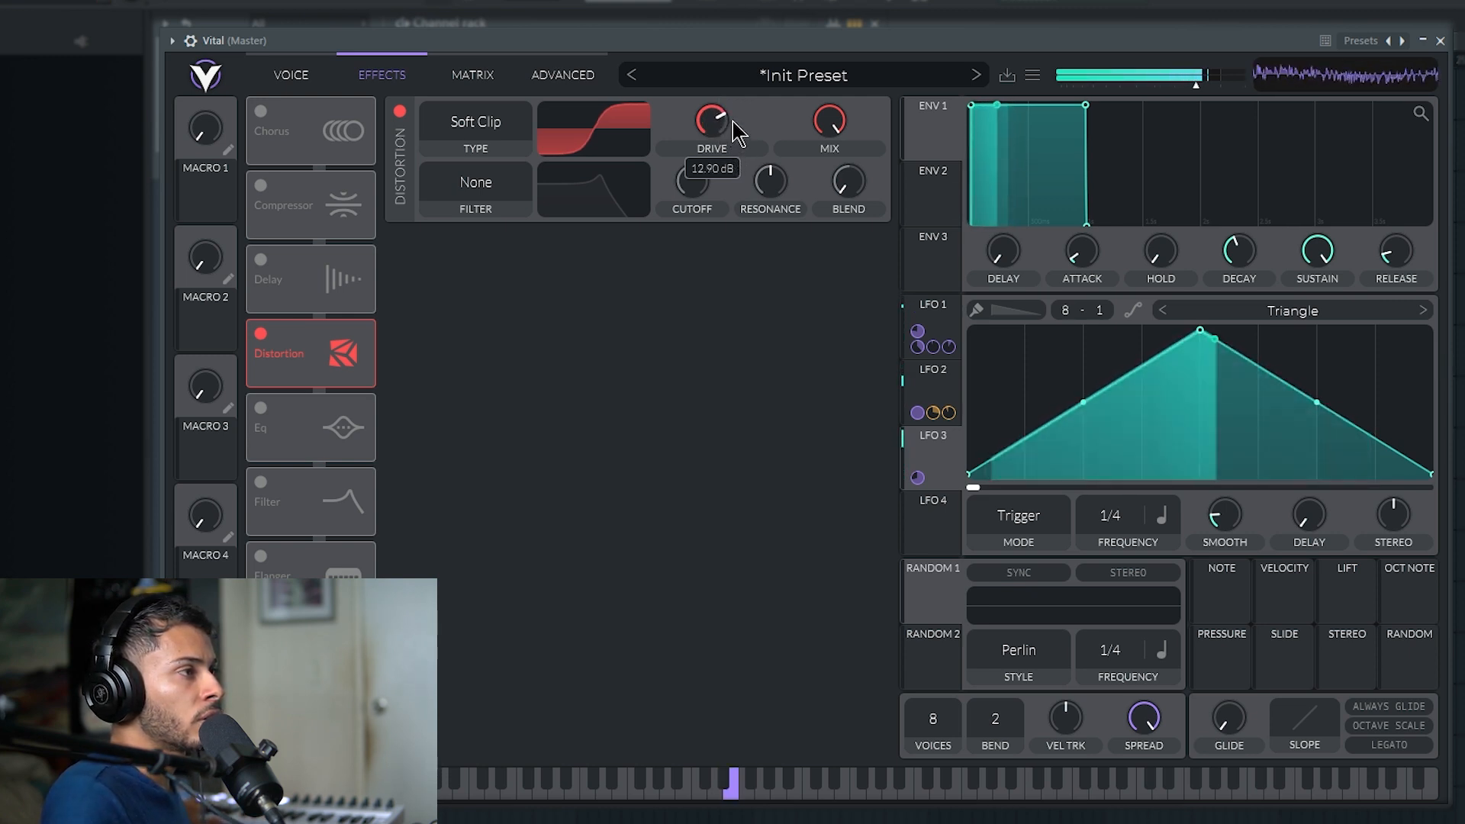
Step: Enable the Filter effect, place it directly after the Distortion, and set its resonance to 0%
{"action": "left_click", "coordinate": [261, 481]}
{"action": "left_click_drag", "start_coordinate": [277, 500], "coordinate": [329, 425]}
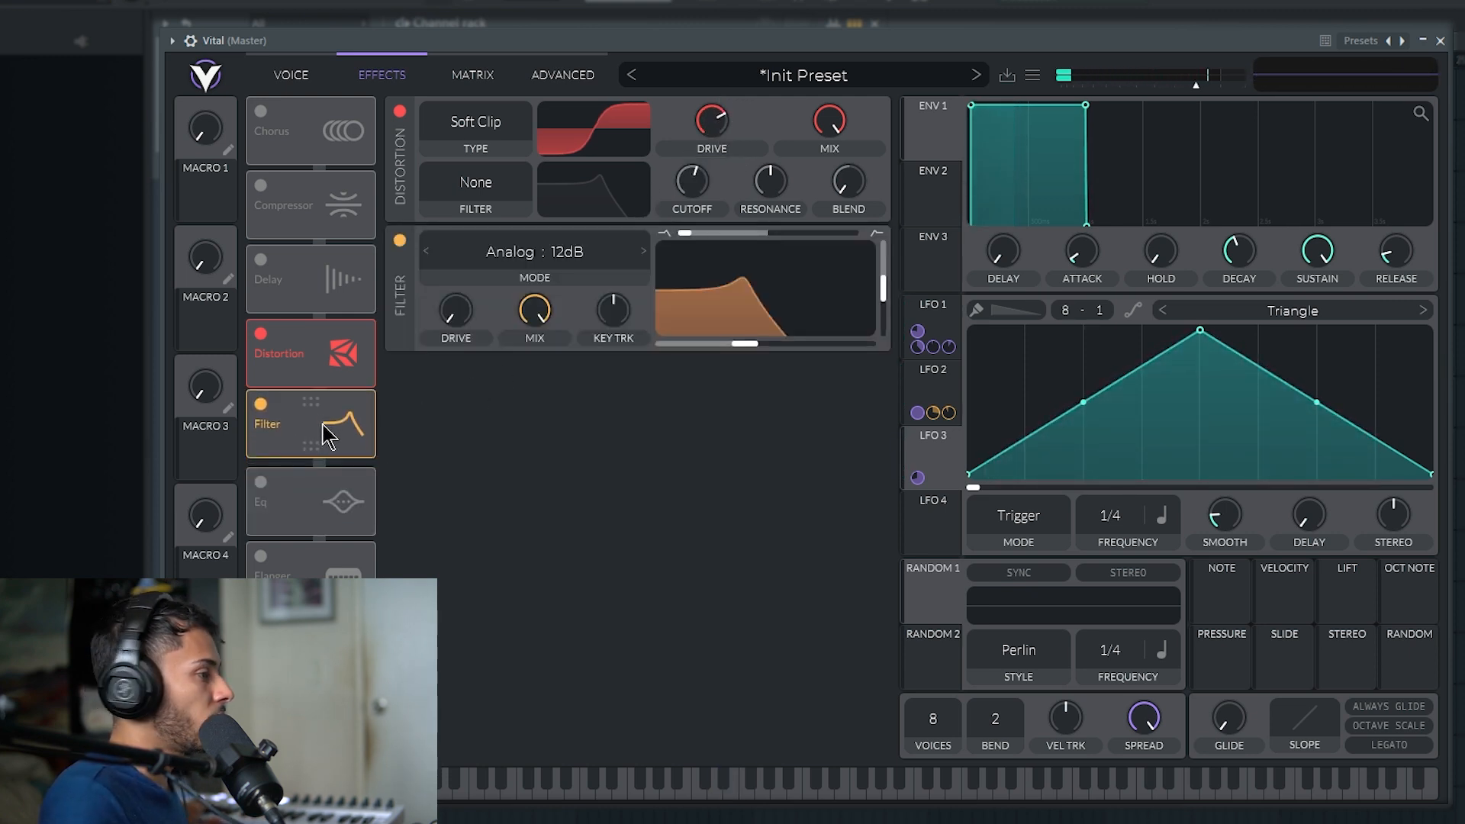
{"action": "left_click_drag", "start_coordinate": [864, 285], "coordinate": [867, 419]}
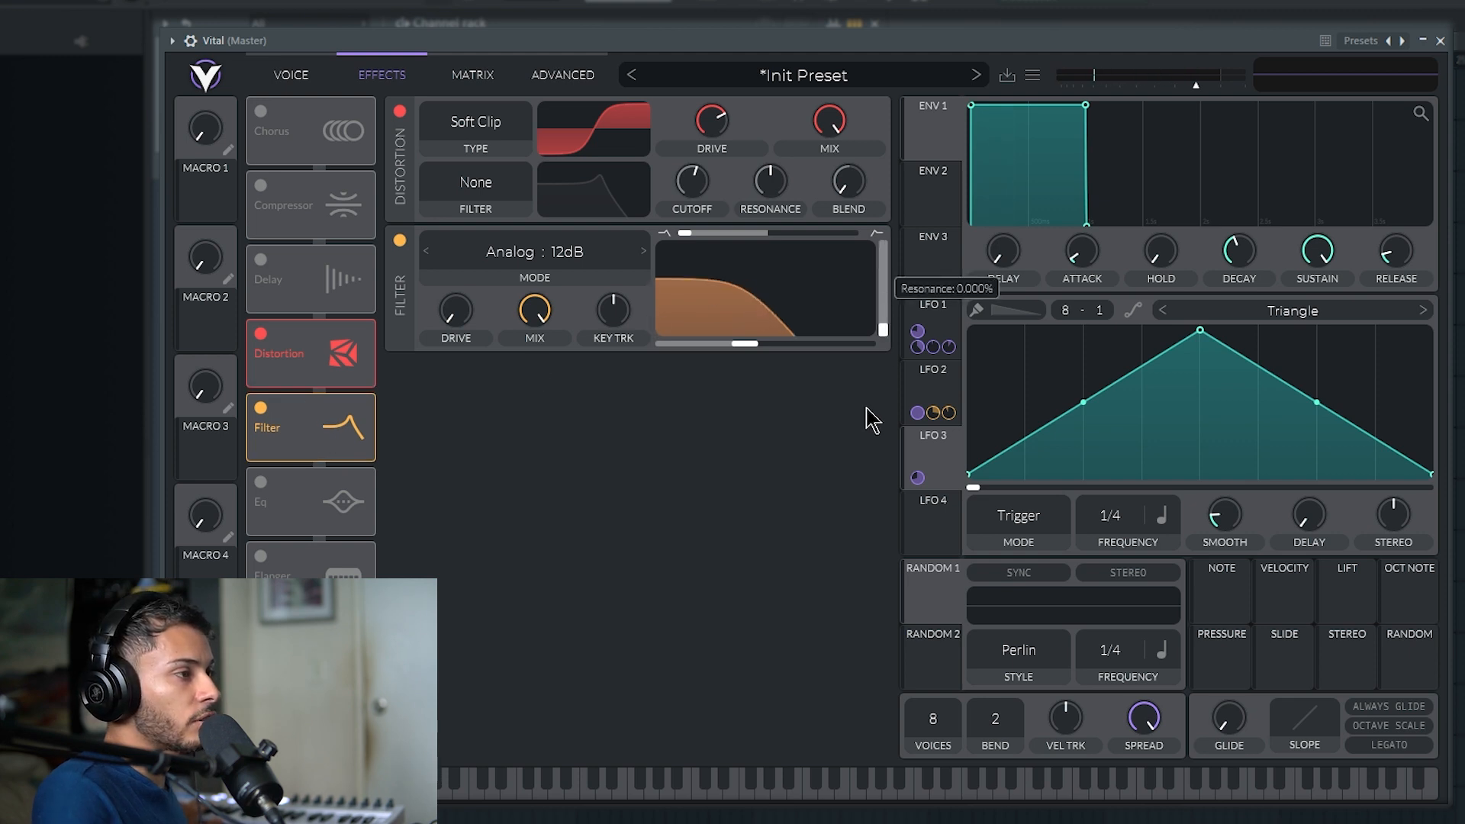
Step: Lower the effect filter's cutoff to its minimum and modulate it with LFO 2 by 128
{"action": "left_click_drag", "start_coordinate": [743, 343], "coordinate": [618, 360]}
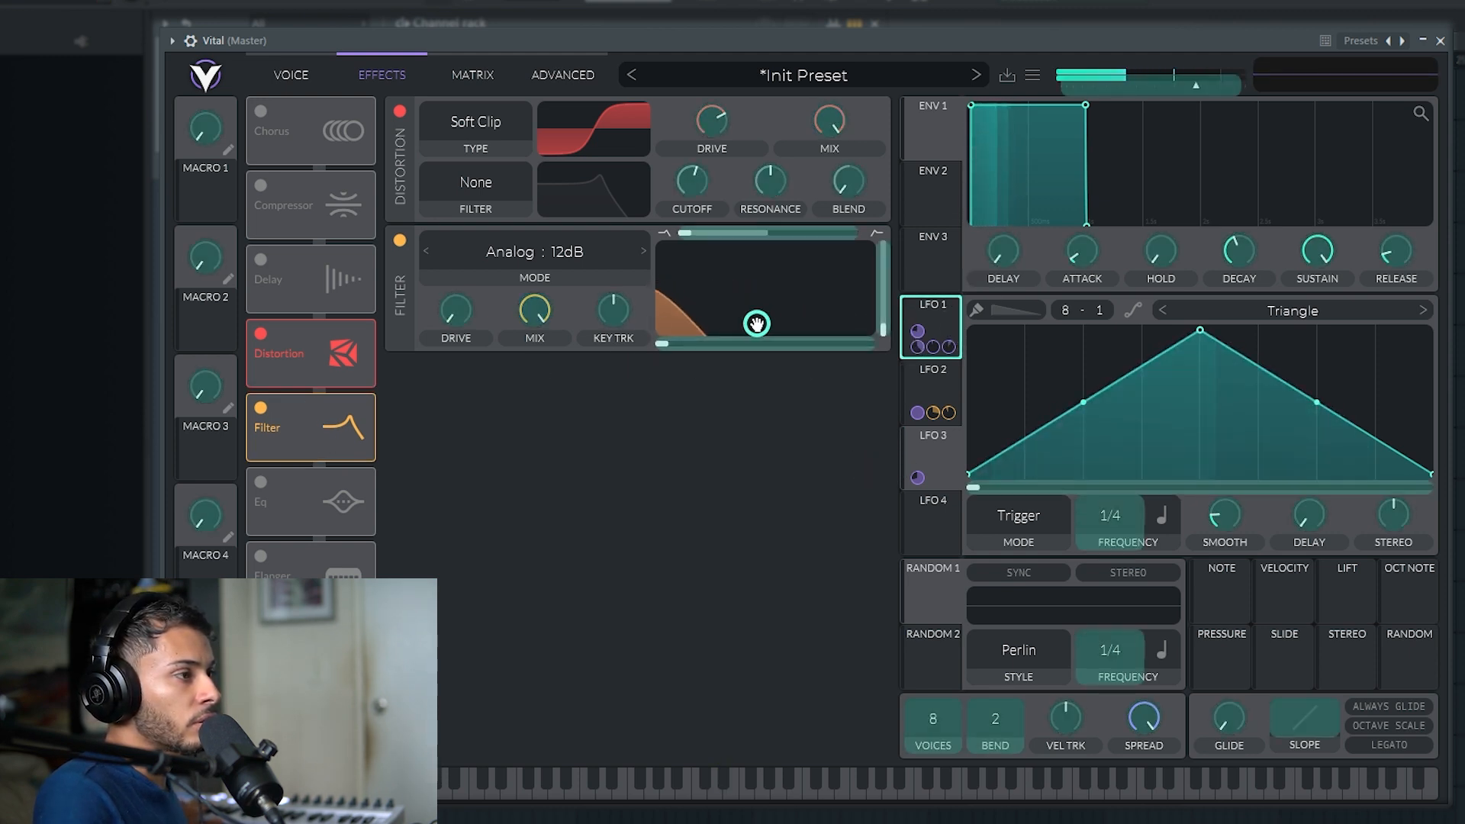
{"action": "left_click", "coordinate": [910, 387]}
{"action": "left_click_drag", "start_coordinate": [909, 387], "coordinate": [762, 318]}
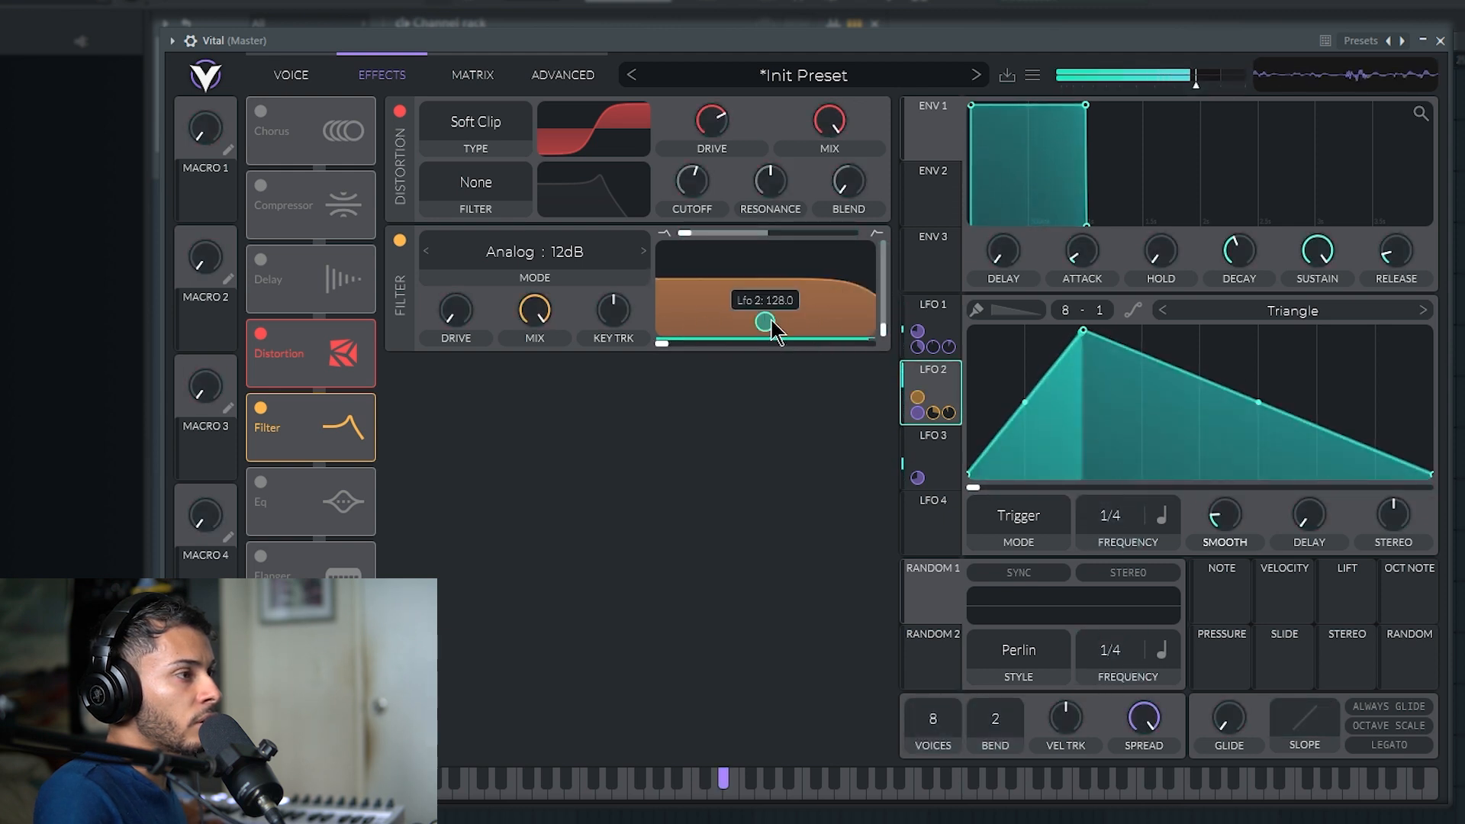
Step: Move the Distortion and Filter to the start of the effects chain and raise the effect filter's base cutoff slightly
{"action": "left_click_drag", "start_coordinate": [346, 368], "coordinate": [324, 126]}
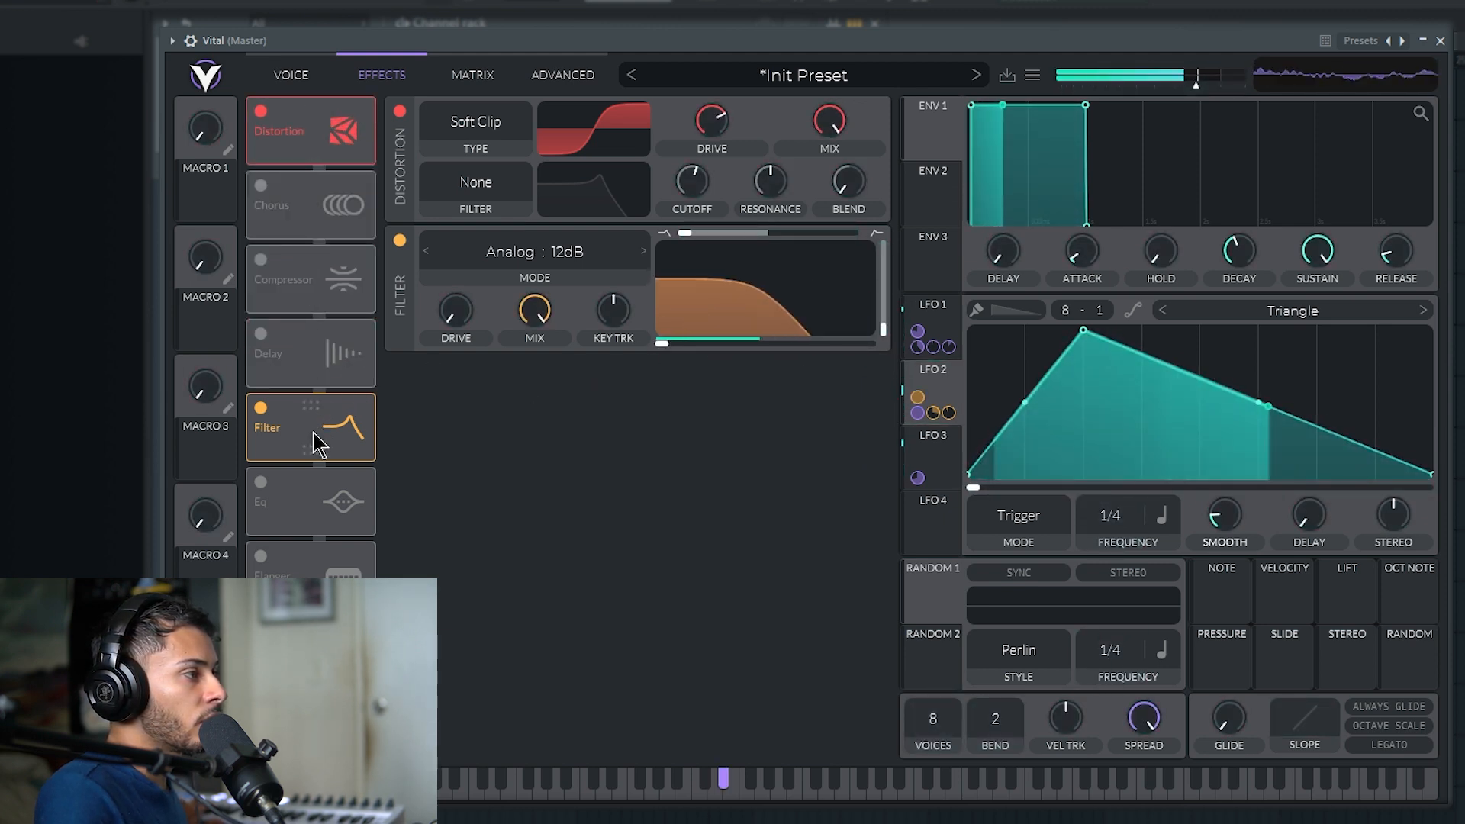
{"action": "left_click_drag", "start_coordinate": [313, 425], "coordinate": [325, 233]}
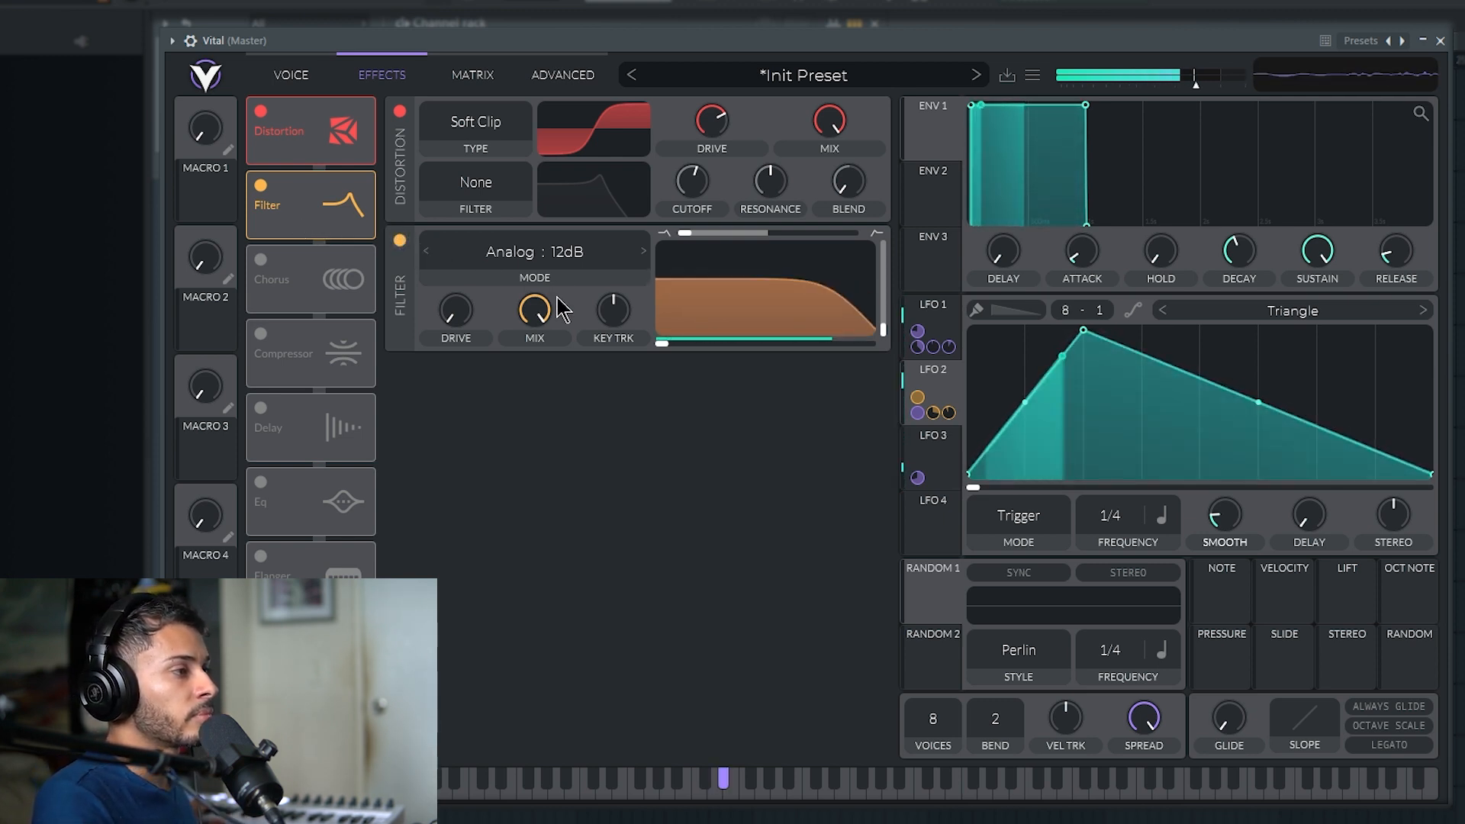
{"action": "left_click_drag", "start_coordinate": [663, 347], "coordinate": [694, 355]}
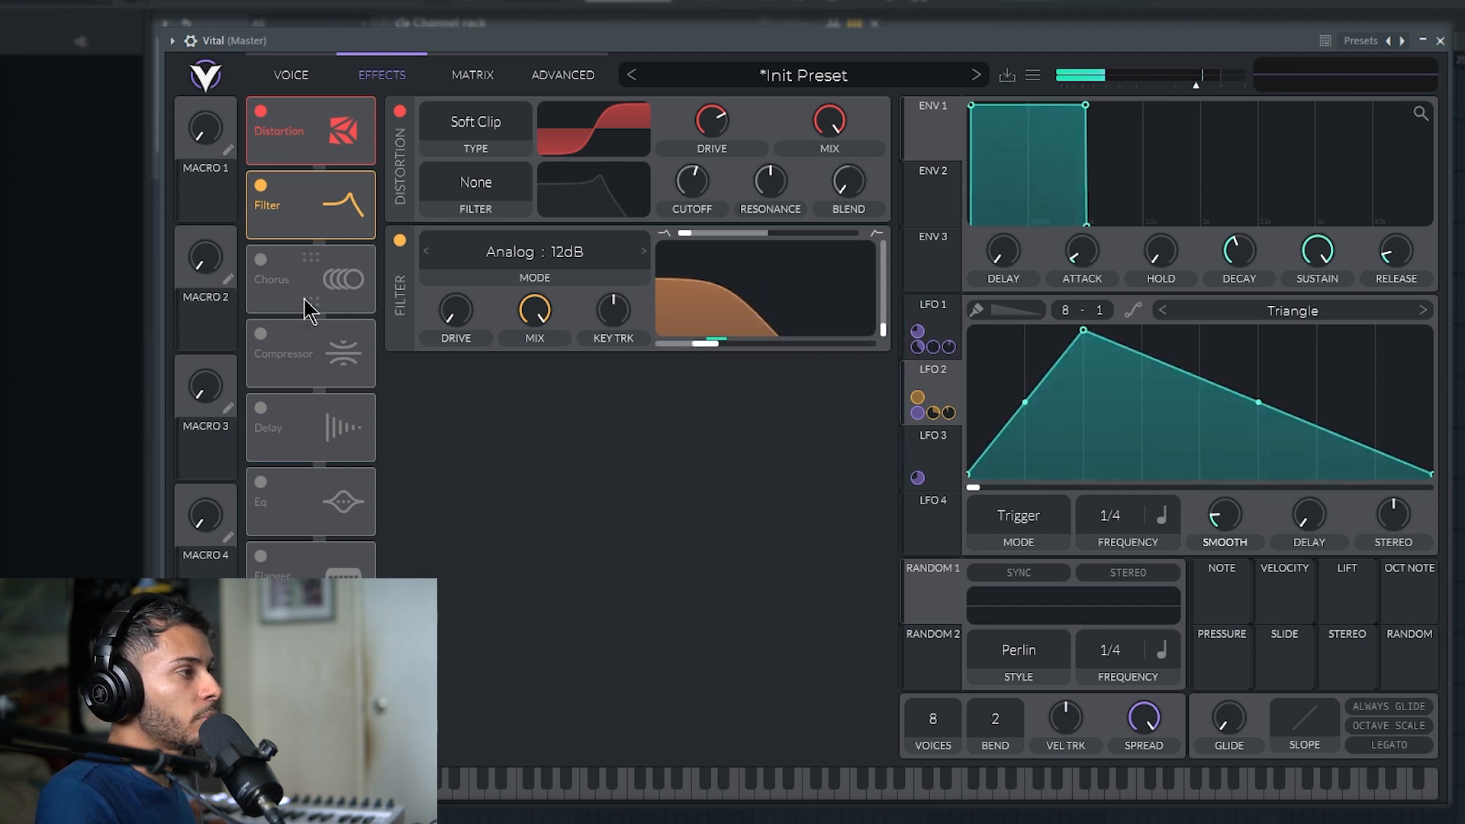
Step: Enable the Chorus effect, set its frequency to Freeze, and fine-tune its feedback
{"action": "left_click", "coordinate": [261, 268]}
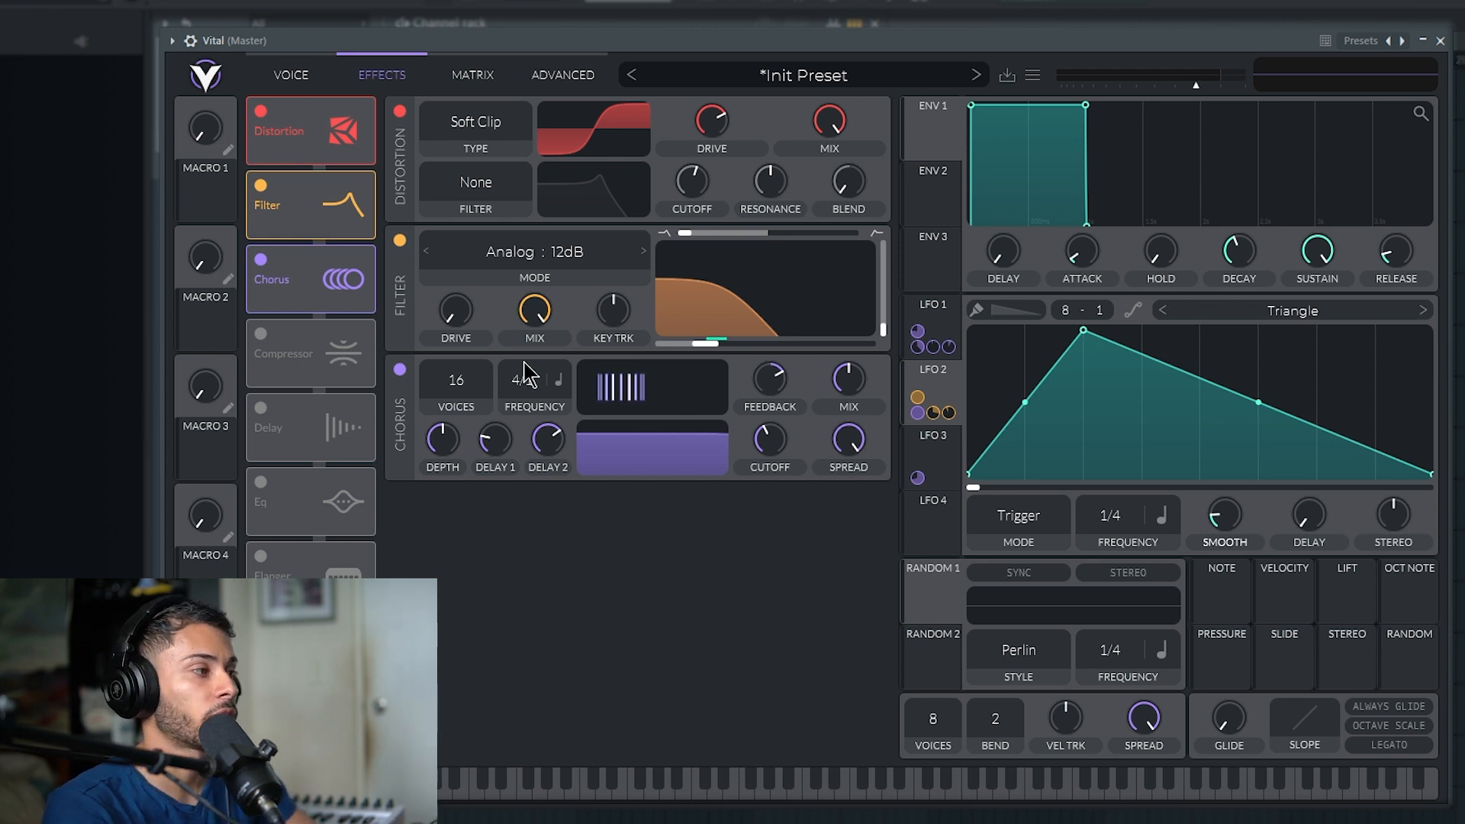
{"action": "left_click_drag", "start_coordinate": [551, 393], "coordinate": [557, 184]}
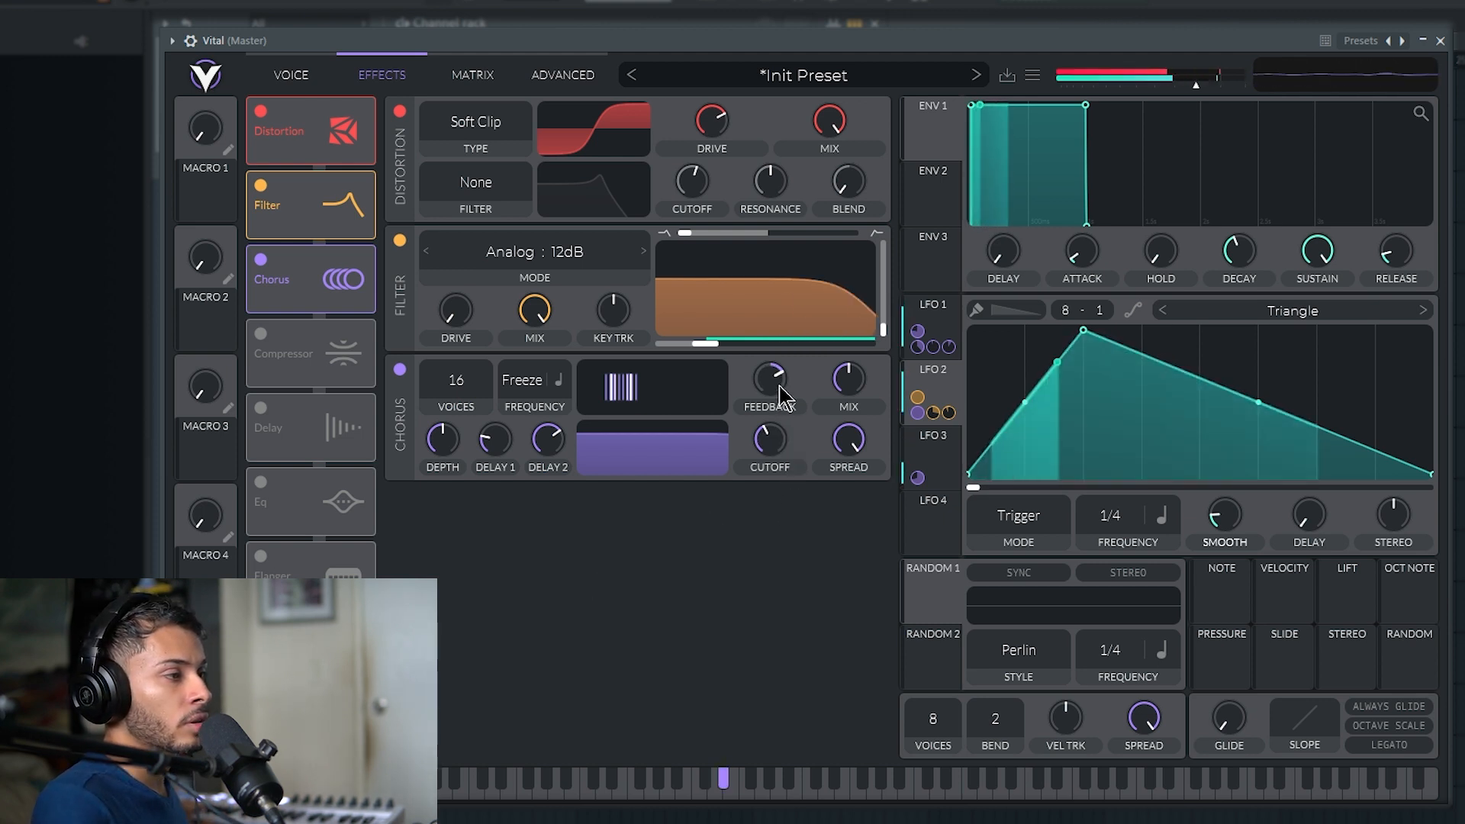
{"action": "mouse_move", "coordinate": [777, 383]}
{"action": "left_mouse_down"}
{"action": "mouse_move", "coordinate": [779, 400]}
{"action": "mouse_move", "coordinate": [786, 390]}
{"action": "left_mouse_up"}
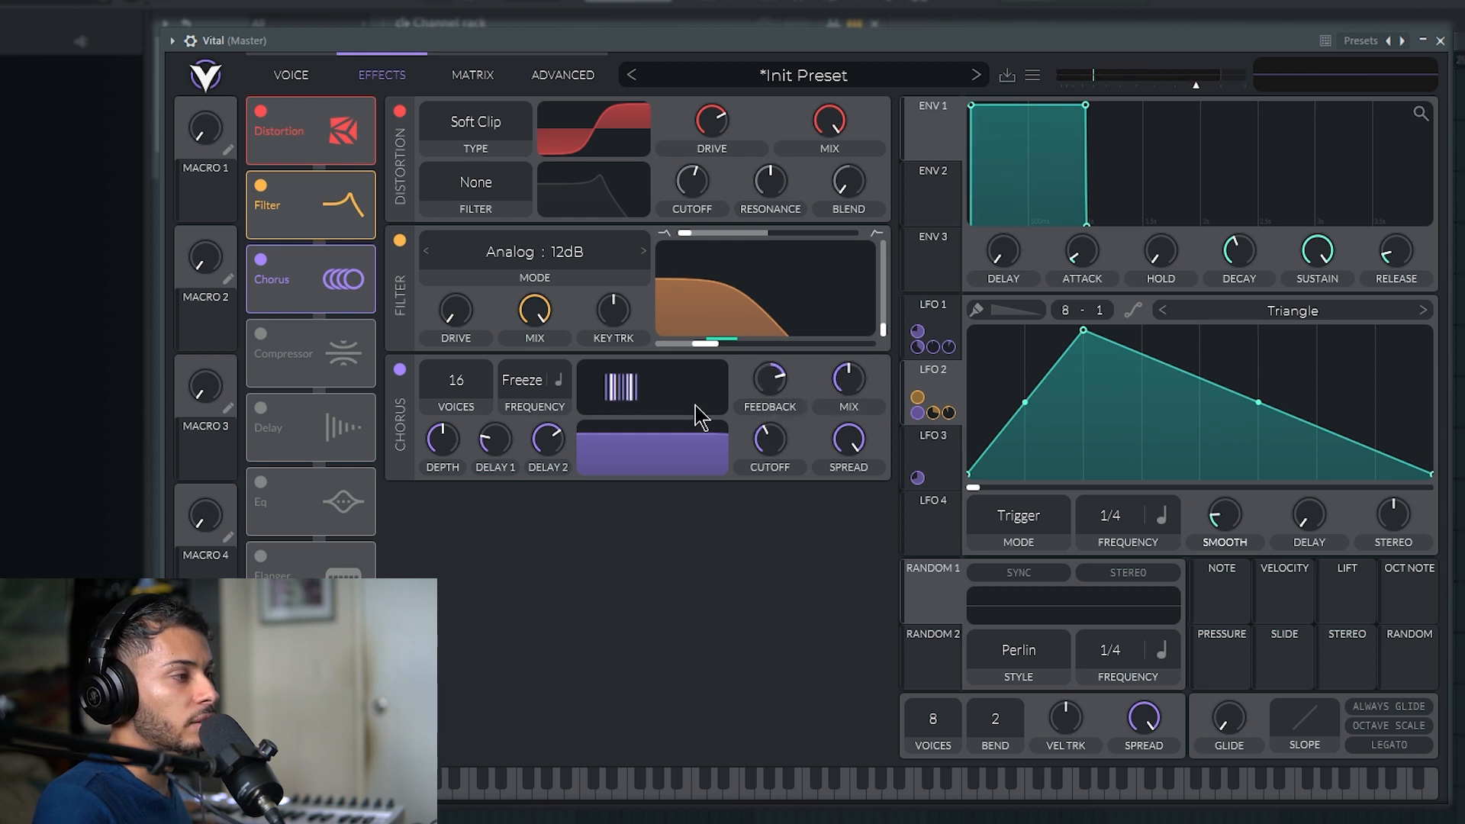
{"action": "left_click_drag", "start_coordinate": [777, 385], "coordinate": [786, 381]}
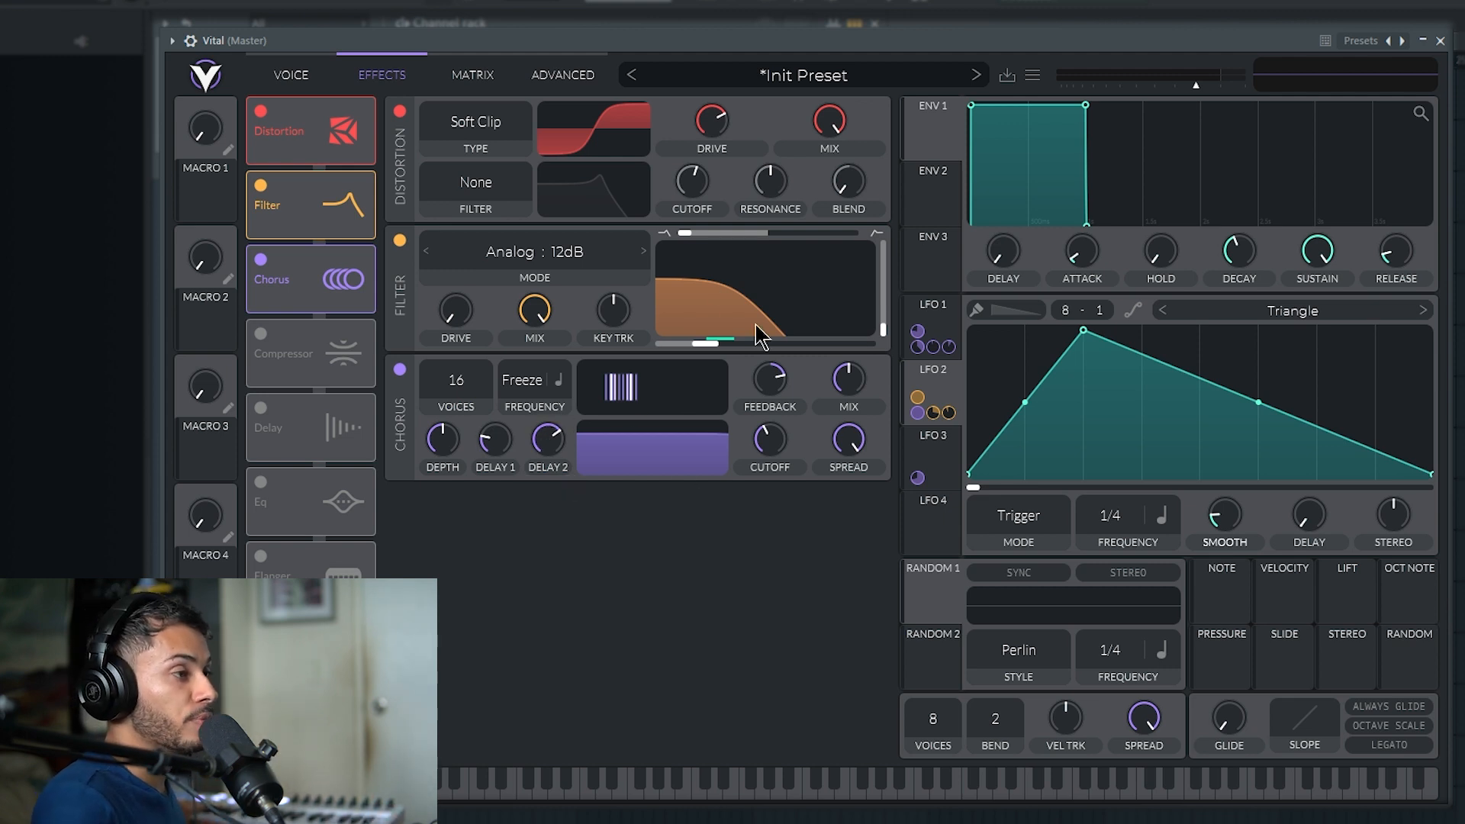
Step: Lower the Chorus mix to its minimum and modulate it with LFO 2 by about 0.28
{"action": "left_click_drag", "start_coordinate": [859, 381], "coordinate": [862, 411]}
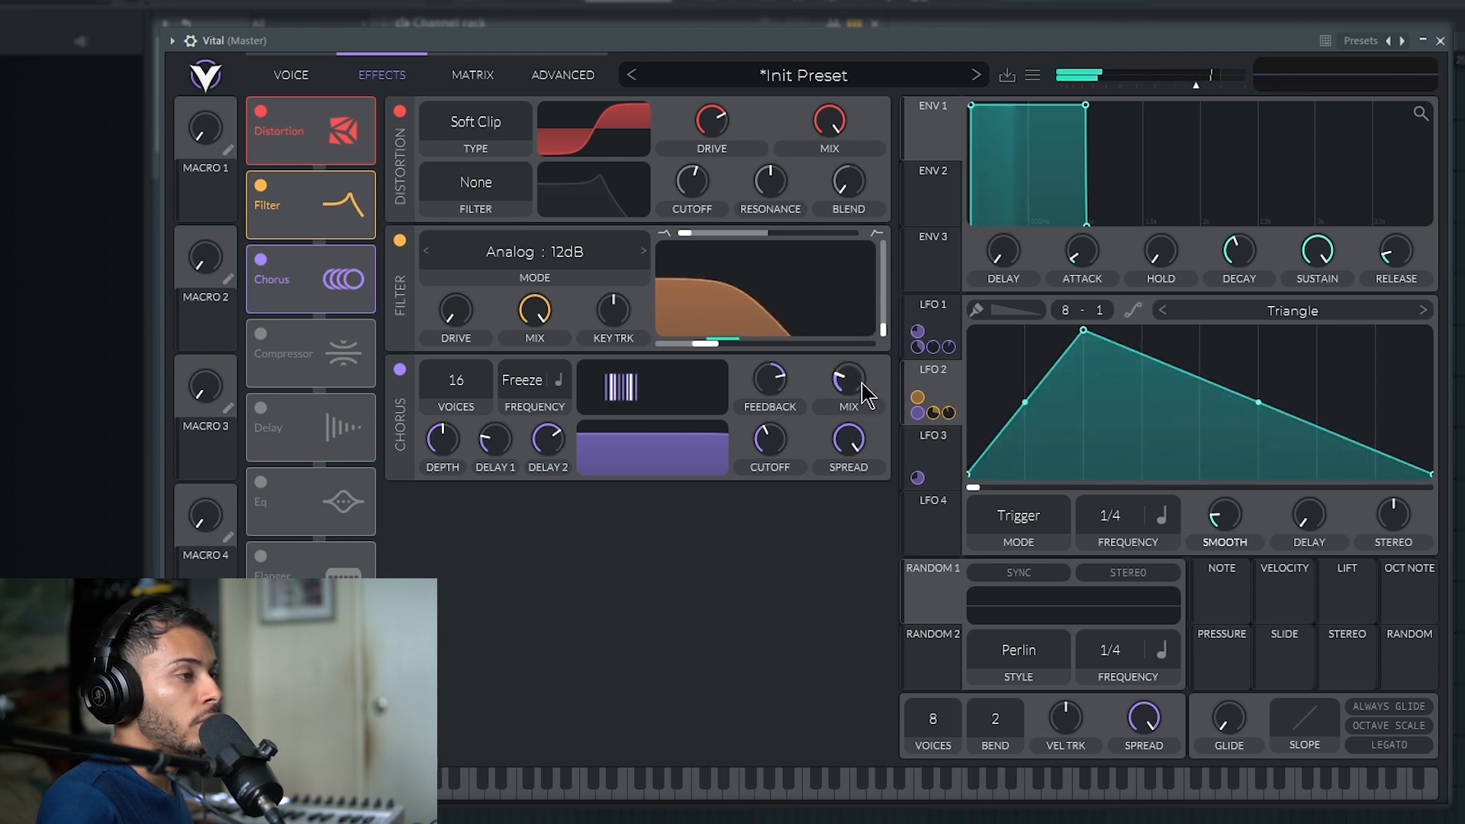
{"action": "left_click_drag", "start_coordinate": [949, 387], "coordinate": [850, 438]}
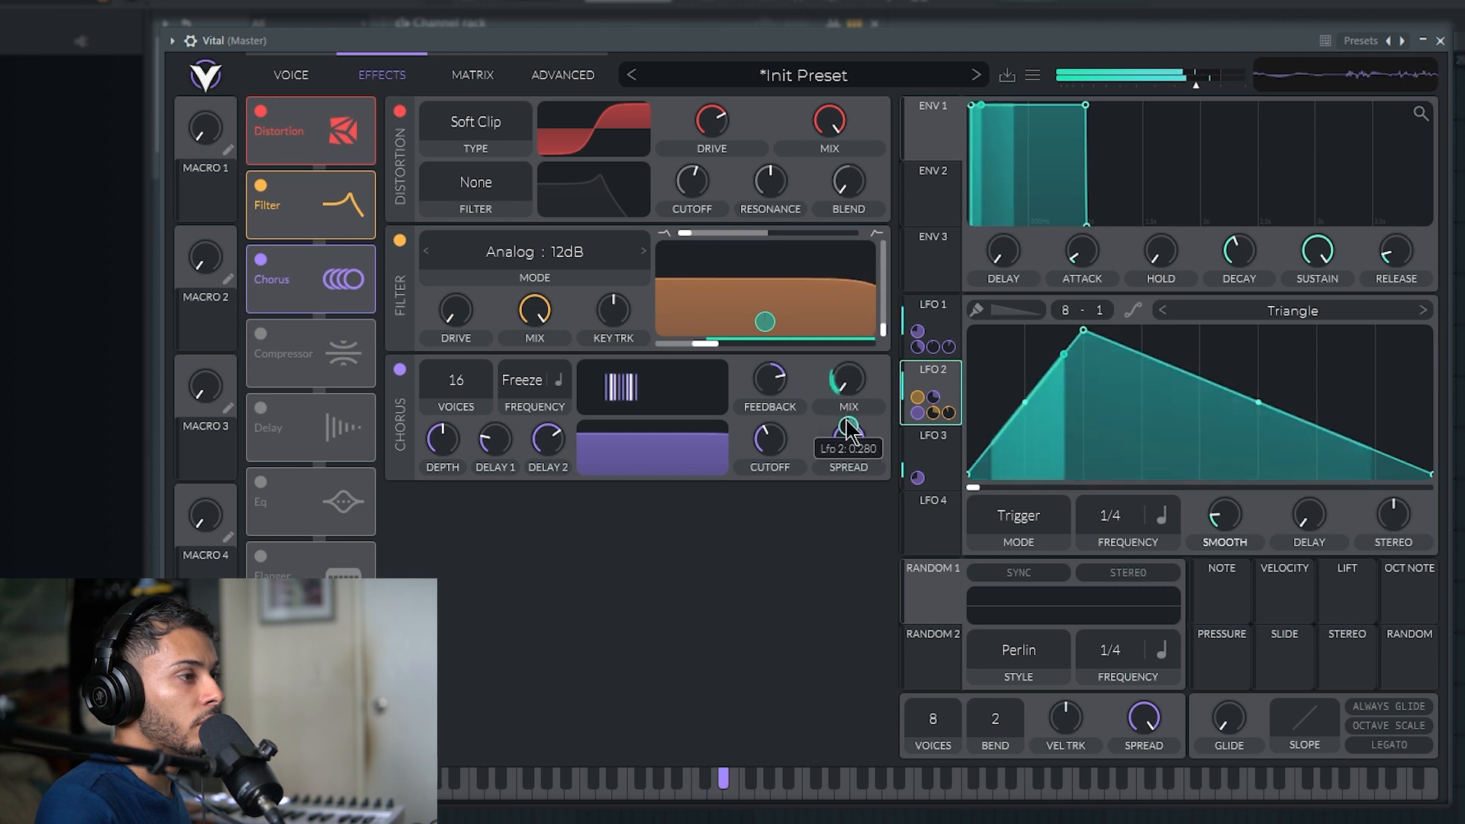
Step: Enable the Compressor effect and set its mode to High Band
{"action": "left_click", "coordinate": [261, 333]}
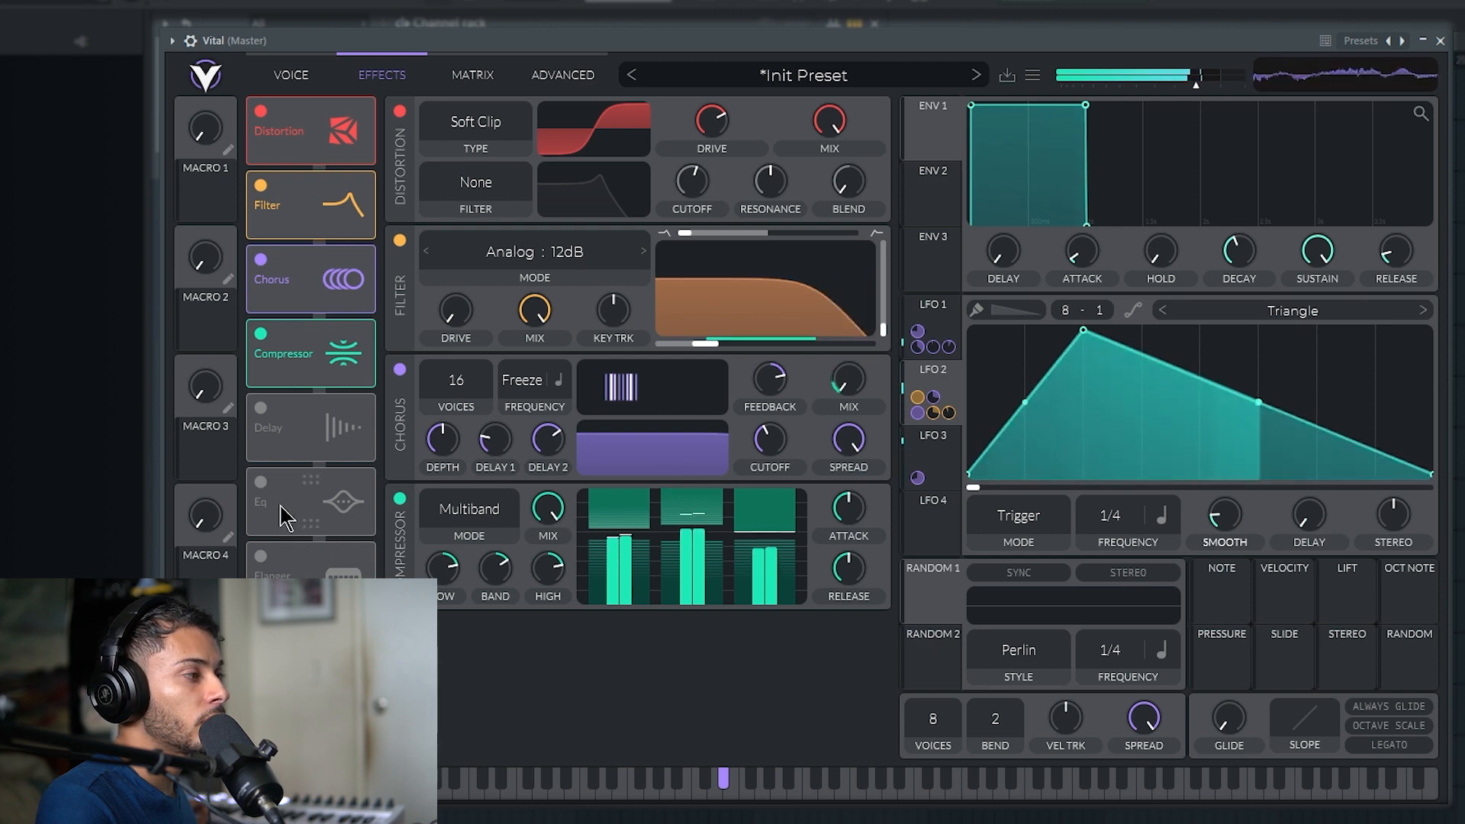
{"action": "left_click", "coordinate": [290, 77]}
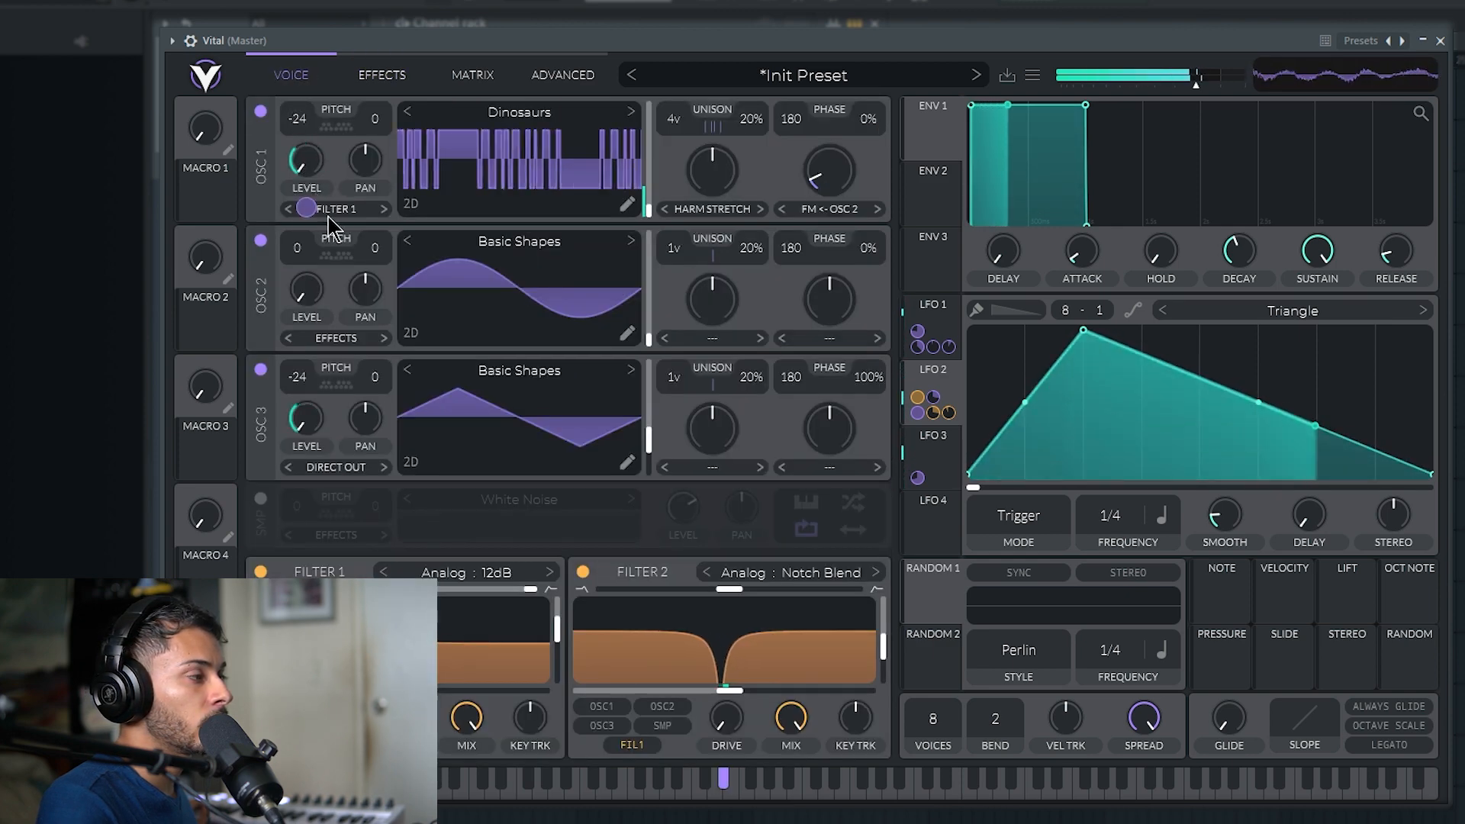
{"action": "left_click", "coordinate": [391, 79]}
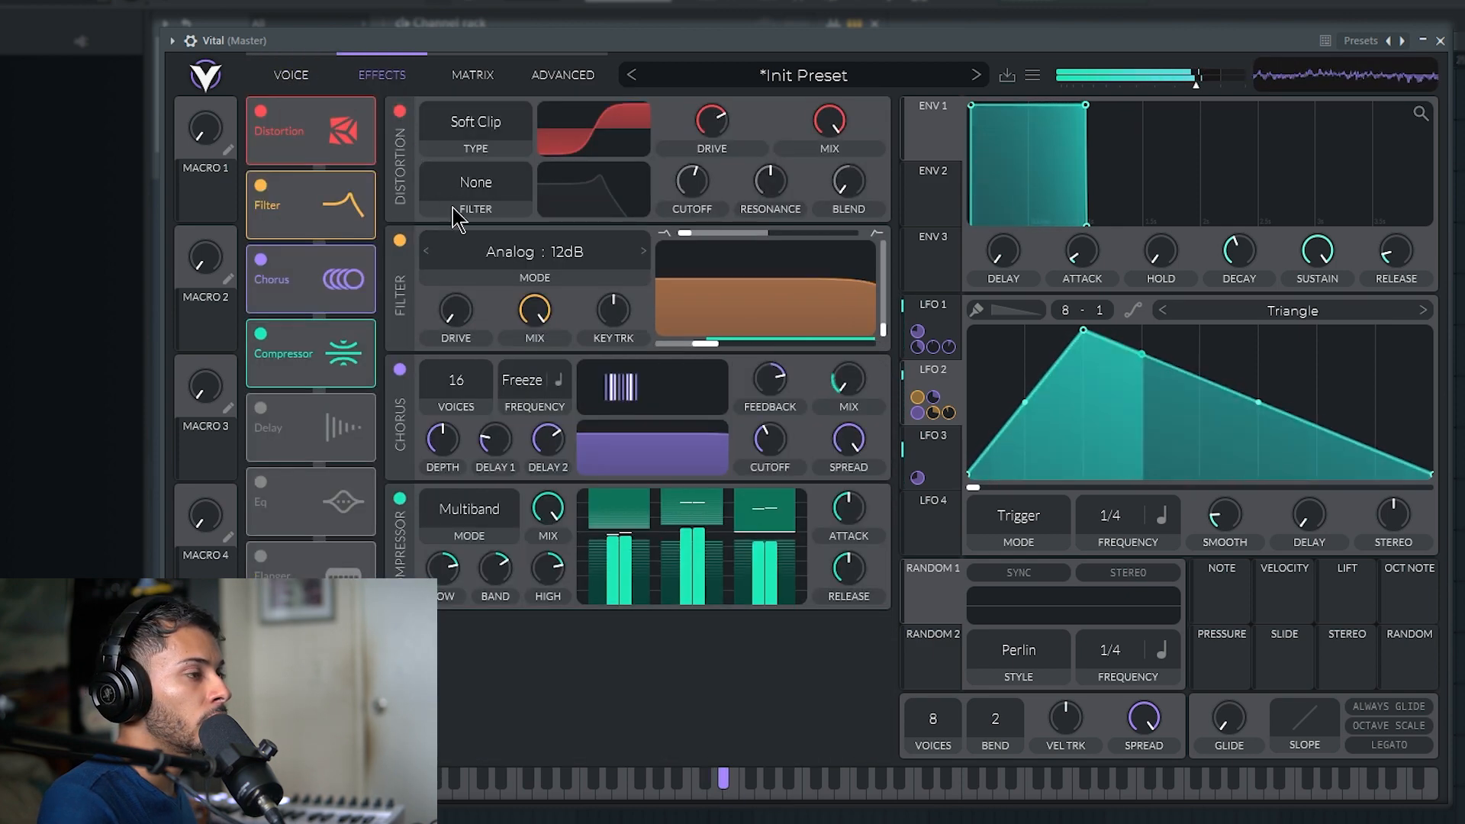
{"action": "left_click", "coordinate": [480, 514]}
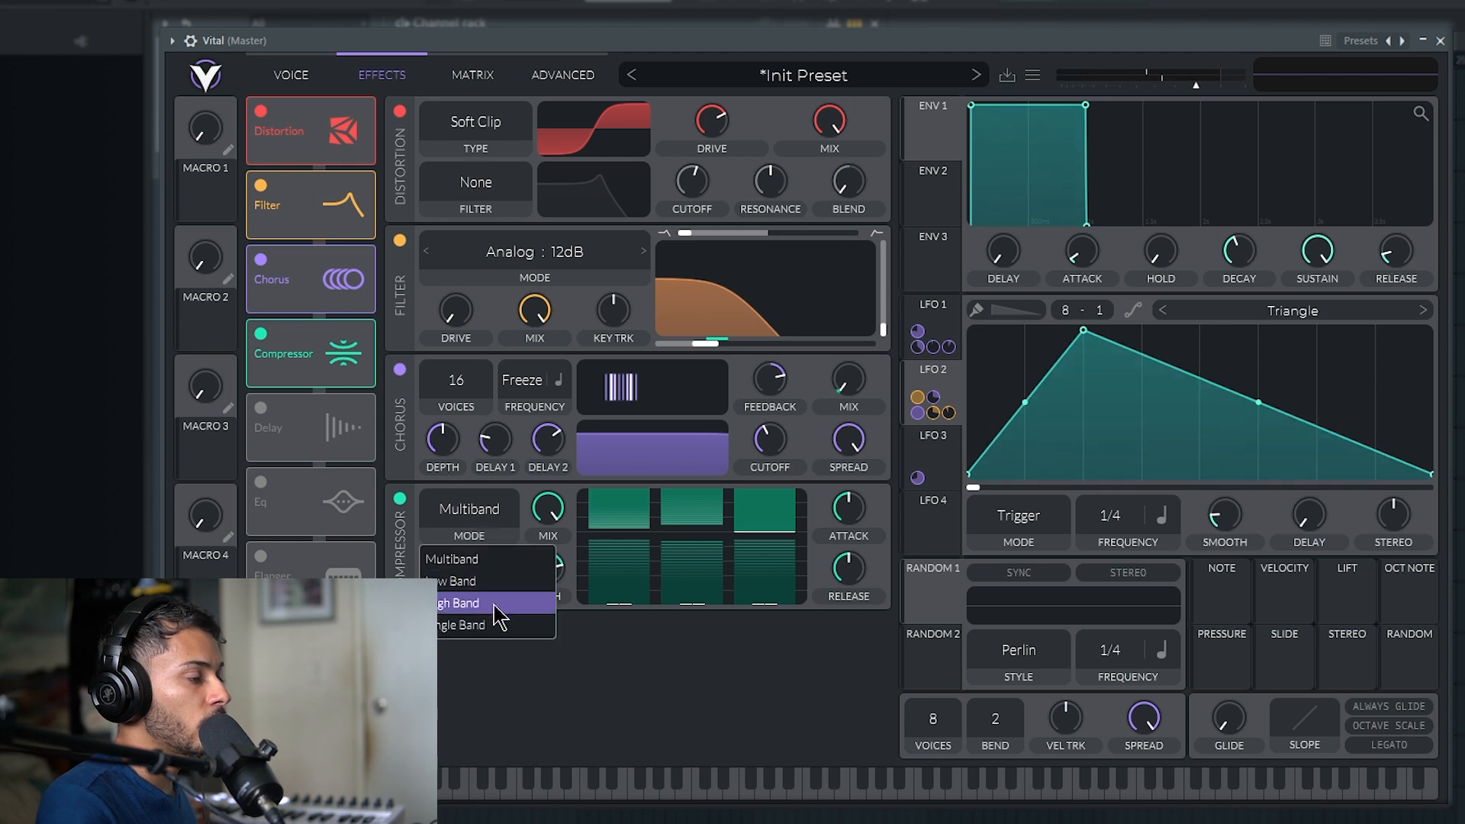
{"action": "left_click", "coordinate": [493, 605]}
{"action": "left_click", "coordinate": [480, 536]}
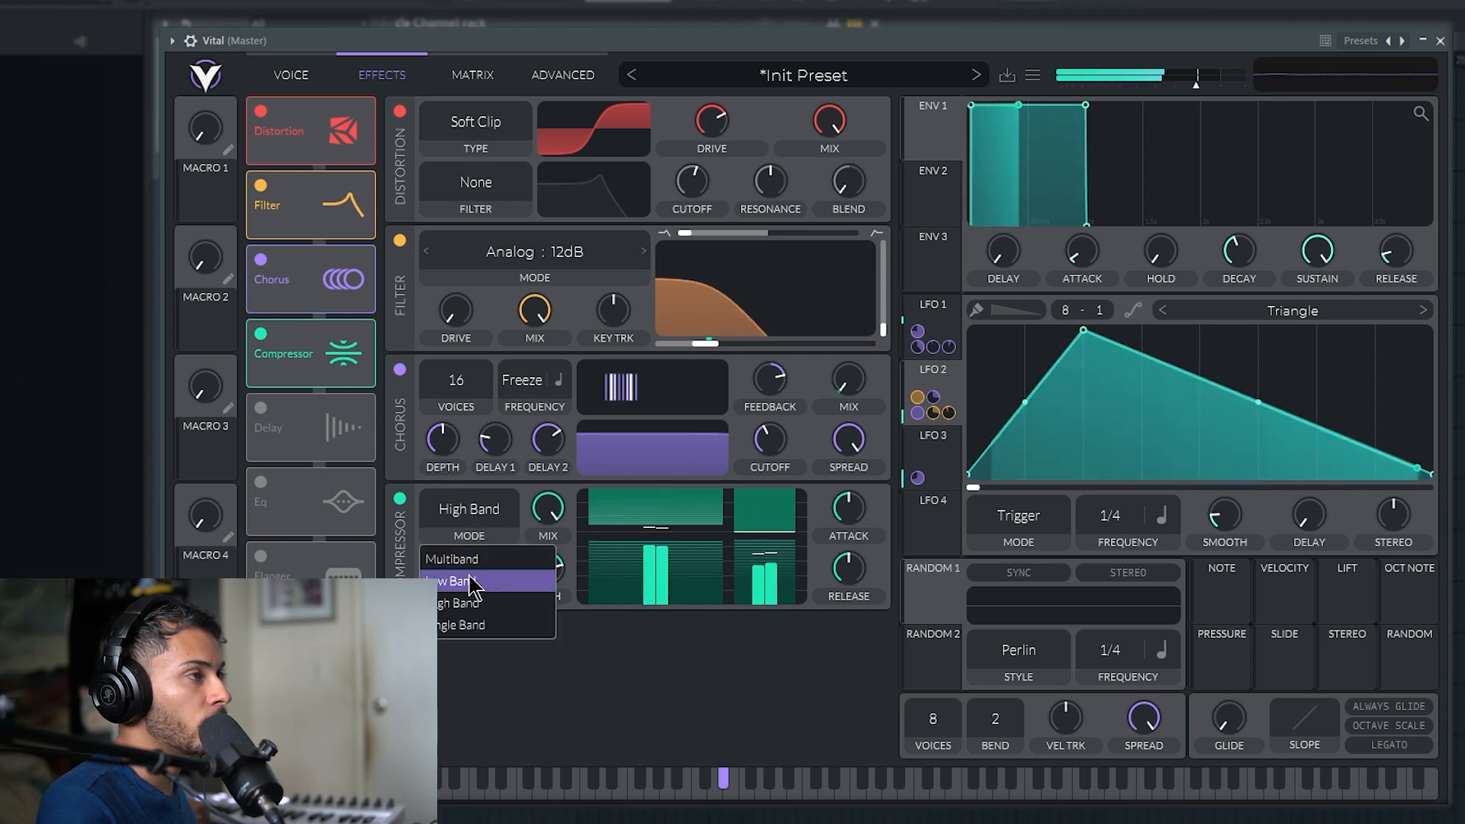
{"action": "left_click", "coordinate": [530, 609]}
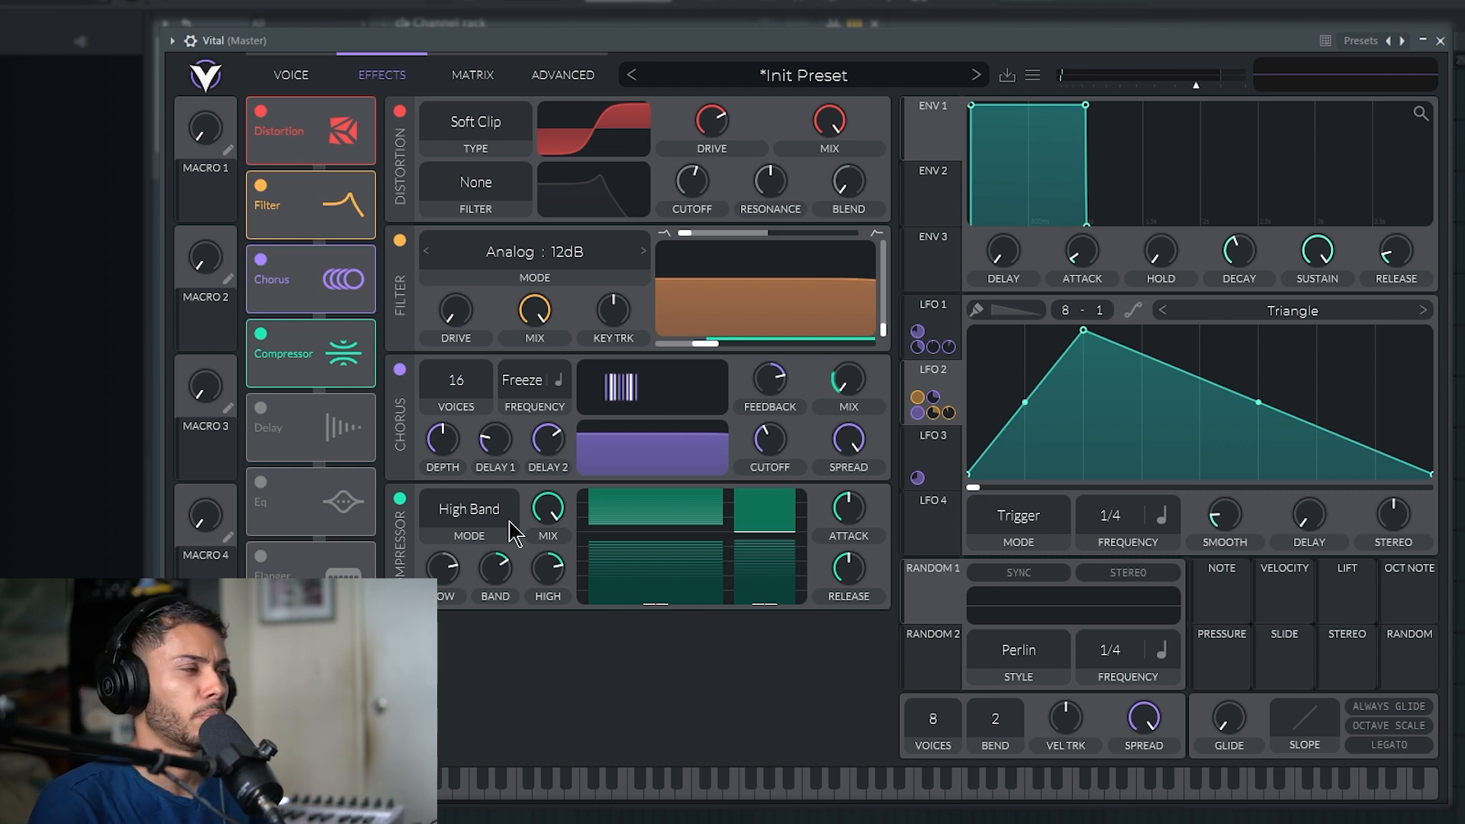
Step: Enable the EQ effect and place it directly after the Compressor in the effects chain
{"action": "left_click", "coordinate": [260, 481]}
{"action": "left_click_drag", "start_coordinate": [279, 500], "coordinate": [294, 423]}
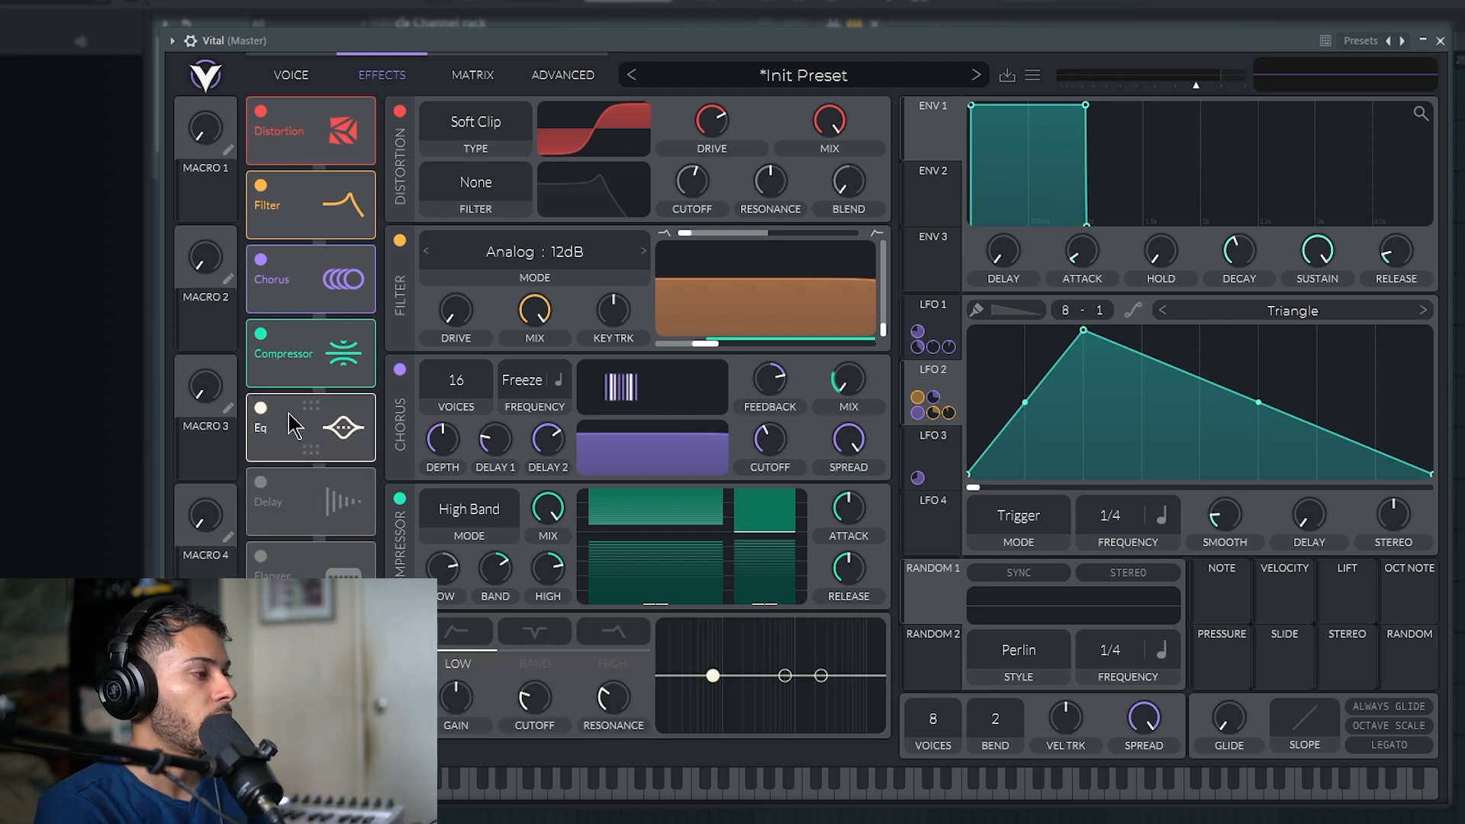
Step: Switch the EQ's low band to a high-pass, lower its cutoff, and modulate that cutoff with LFO 2
{"action": "left_click", "coordinate": [468, 641]}
{"action": "left_click_drag", "start_coordinate": [535, 698], "coordinate": [539, 717]}
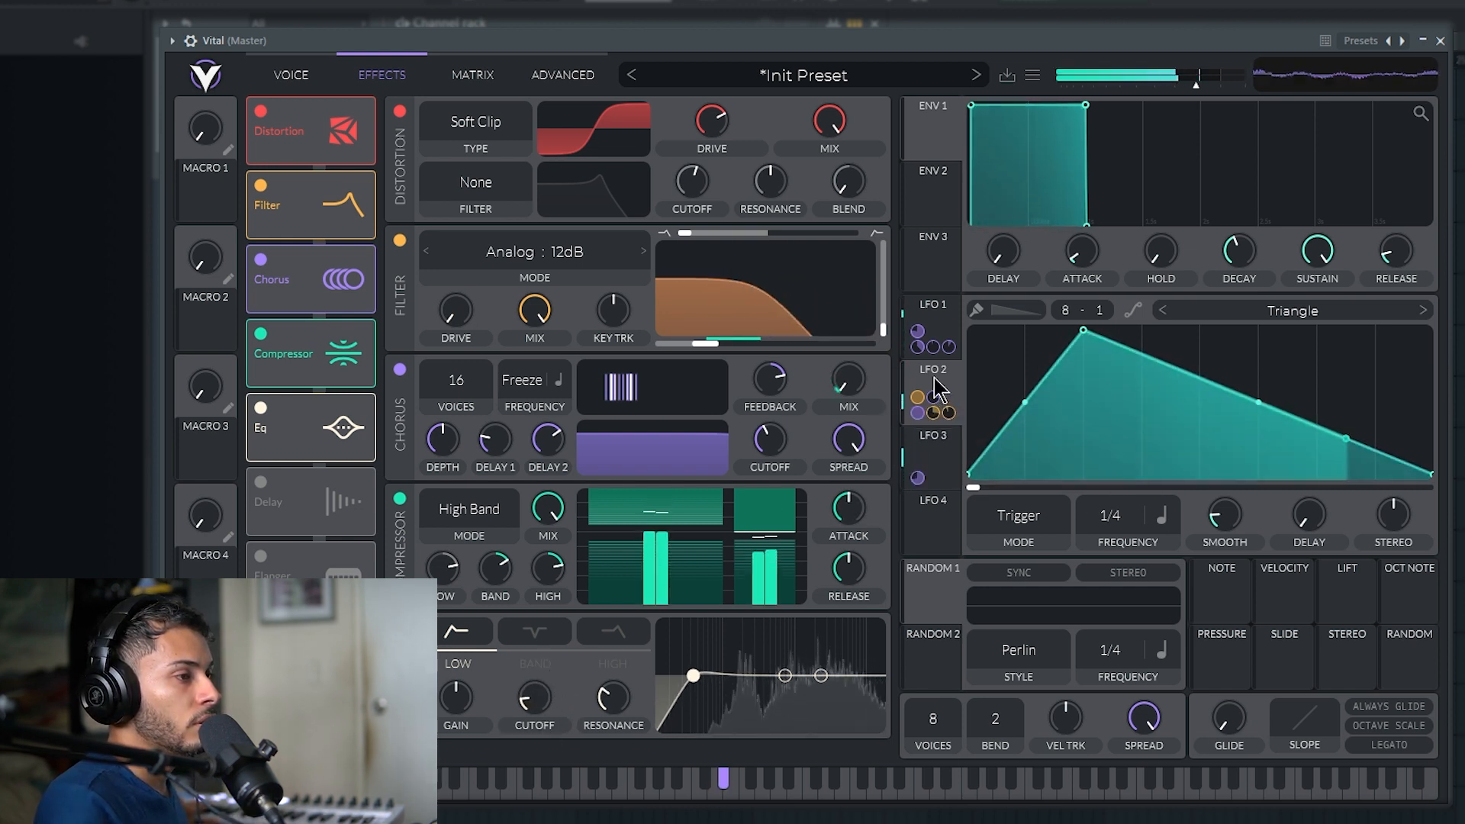
{"action": "left_click_drag", "start_coordinate": [934, 378], "coordinate": [534, 699]}
{"action": "left_click_drag", "start_coordinate": [534, 745], "coordinate": [541, 687]}
Step: Cut the gain of the EQ's middle band, raise its cutoff, and modulate that cutoff with LFO 2
{"action": "left_click", "coordinate": [534, 631]}
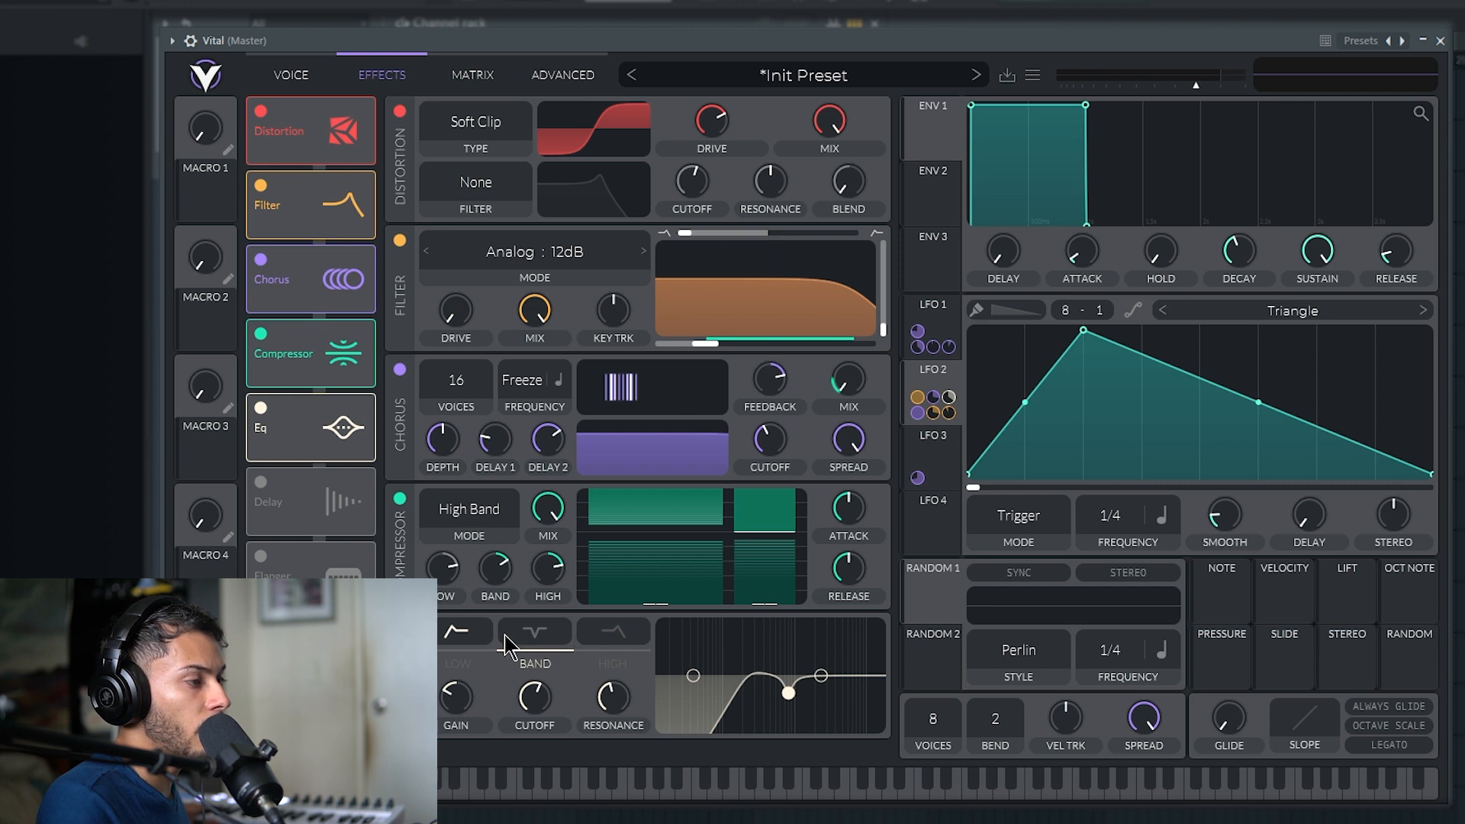
{"action": "left_click_drag", "start_coordinate": [457, 697], "coordinate": [536, 687]}
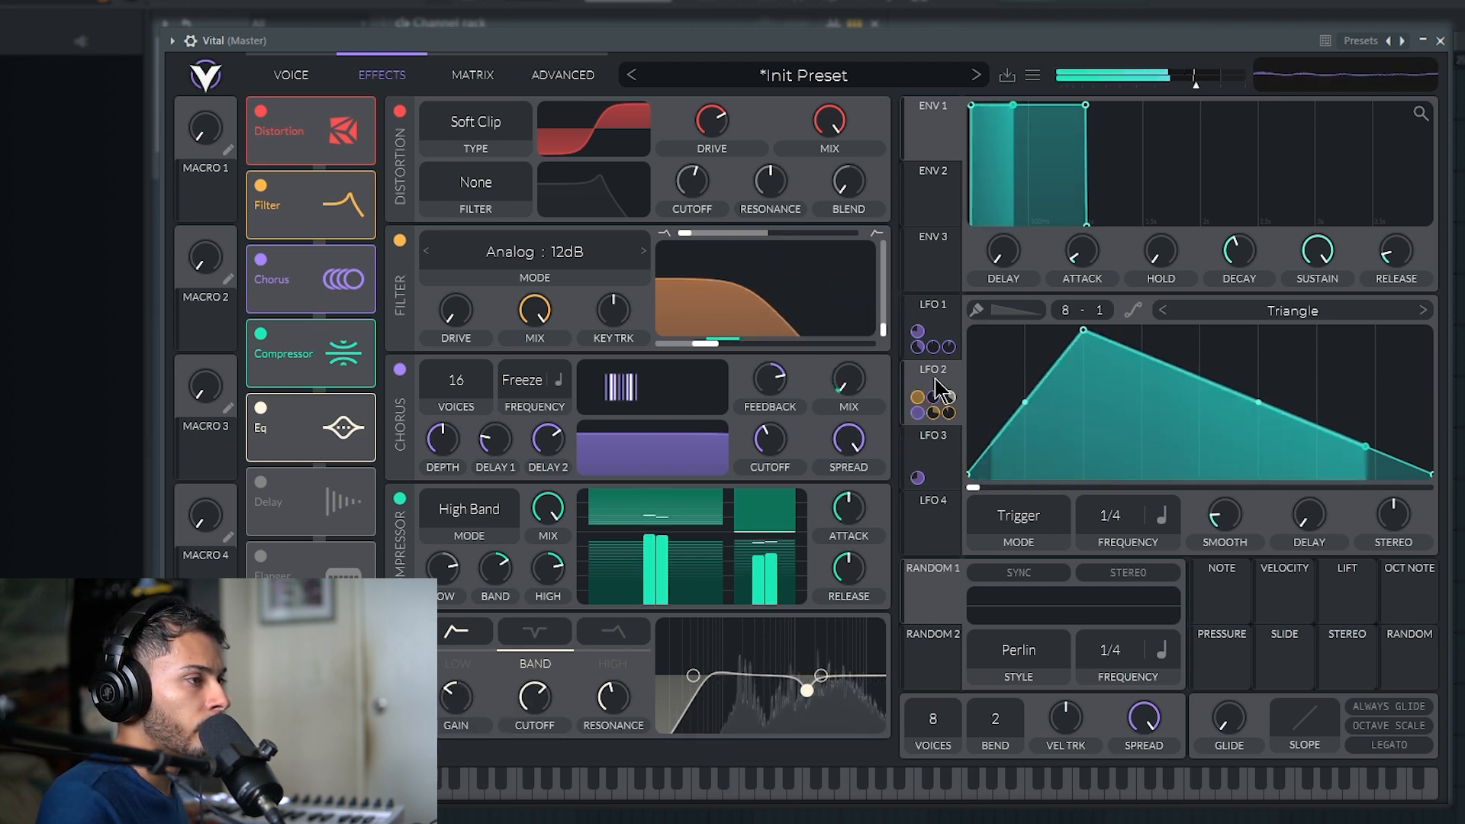
{"action": "left_click_drag", "start_coordinate": [944, 390], "coordinate": [534, 760]}
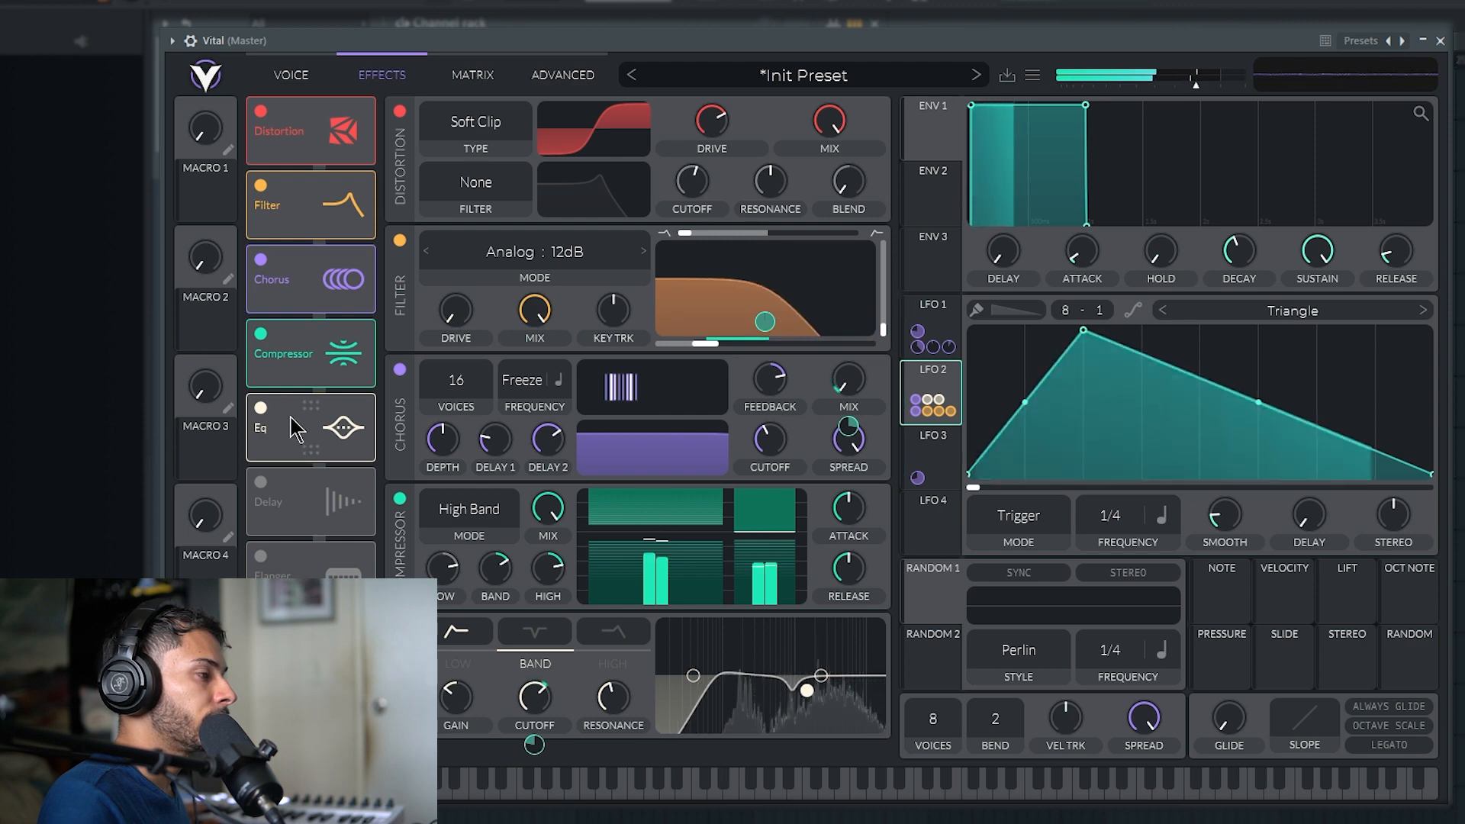
Step: Enable the Delay effect and set its frequency to 1/16 with the feedback at zero
{"action": "left_click", "coordinate": [296, 77]}
{"action": "left_click", "coordinate": [385, 80]}
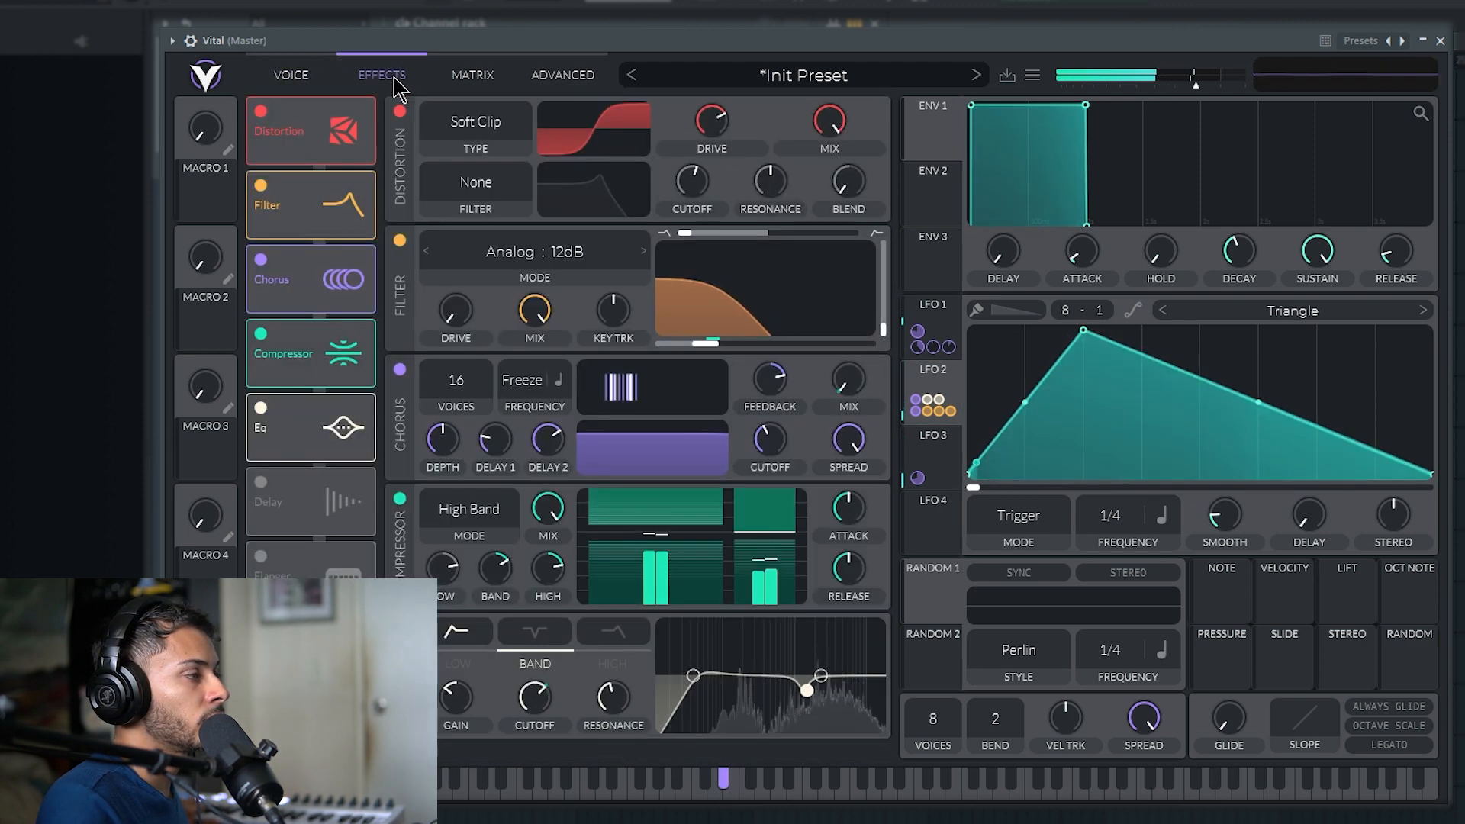
{"action": "left_click", "coordinate": [260, 482]}
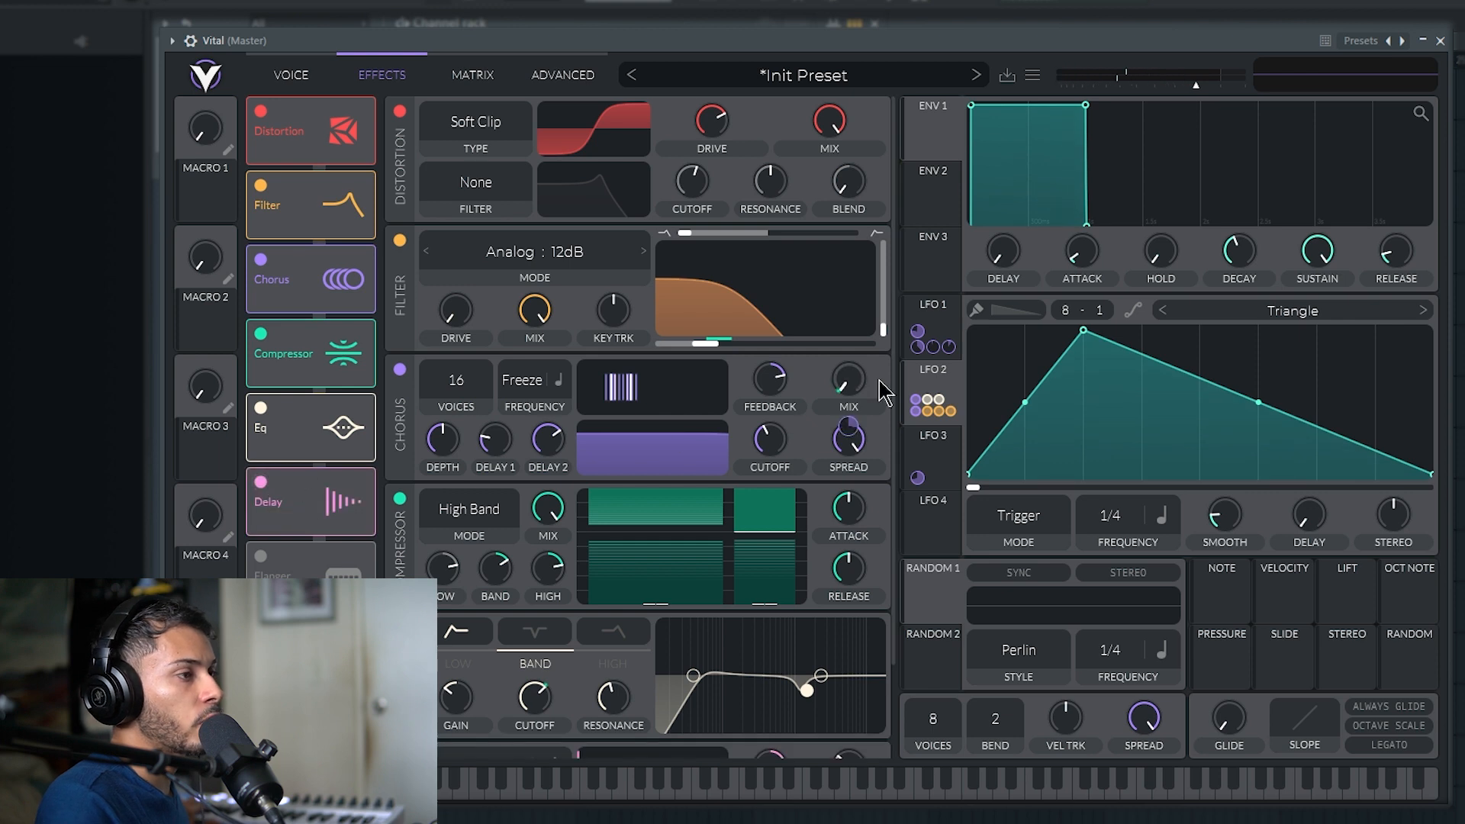
{"action": "scroll", "coordinate": [882, 391], "scroll_direction": "down", "scroll_amount": 2}
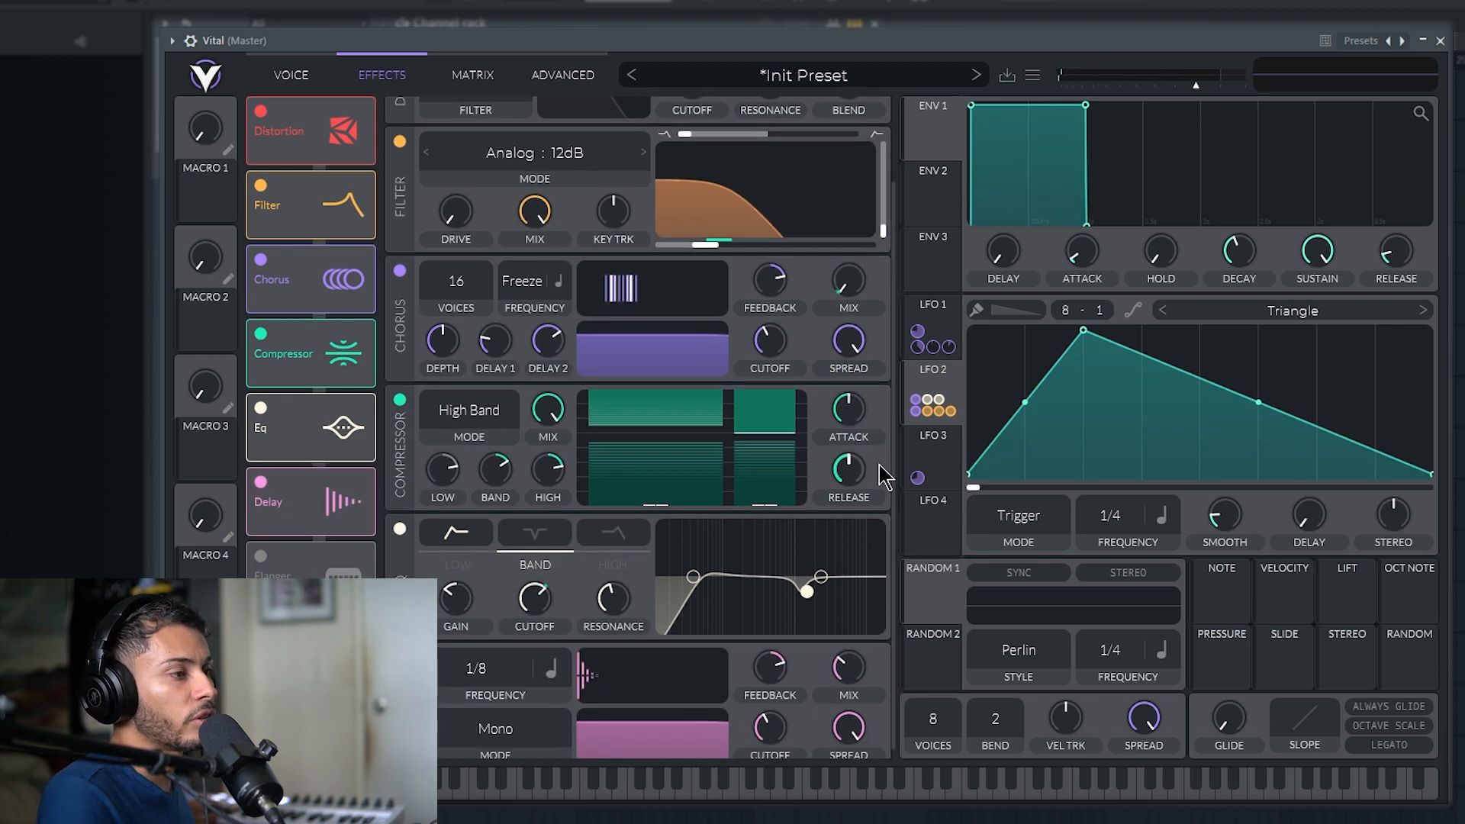
{"action": "scroll", "coordinate": [867, 615], "scroll_direction": "down", "scroll_amount": 1}
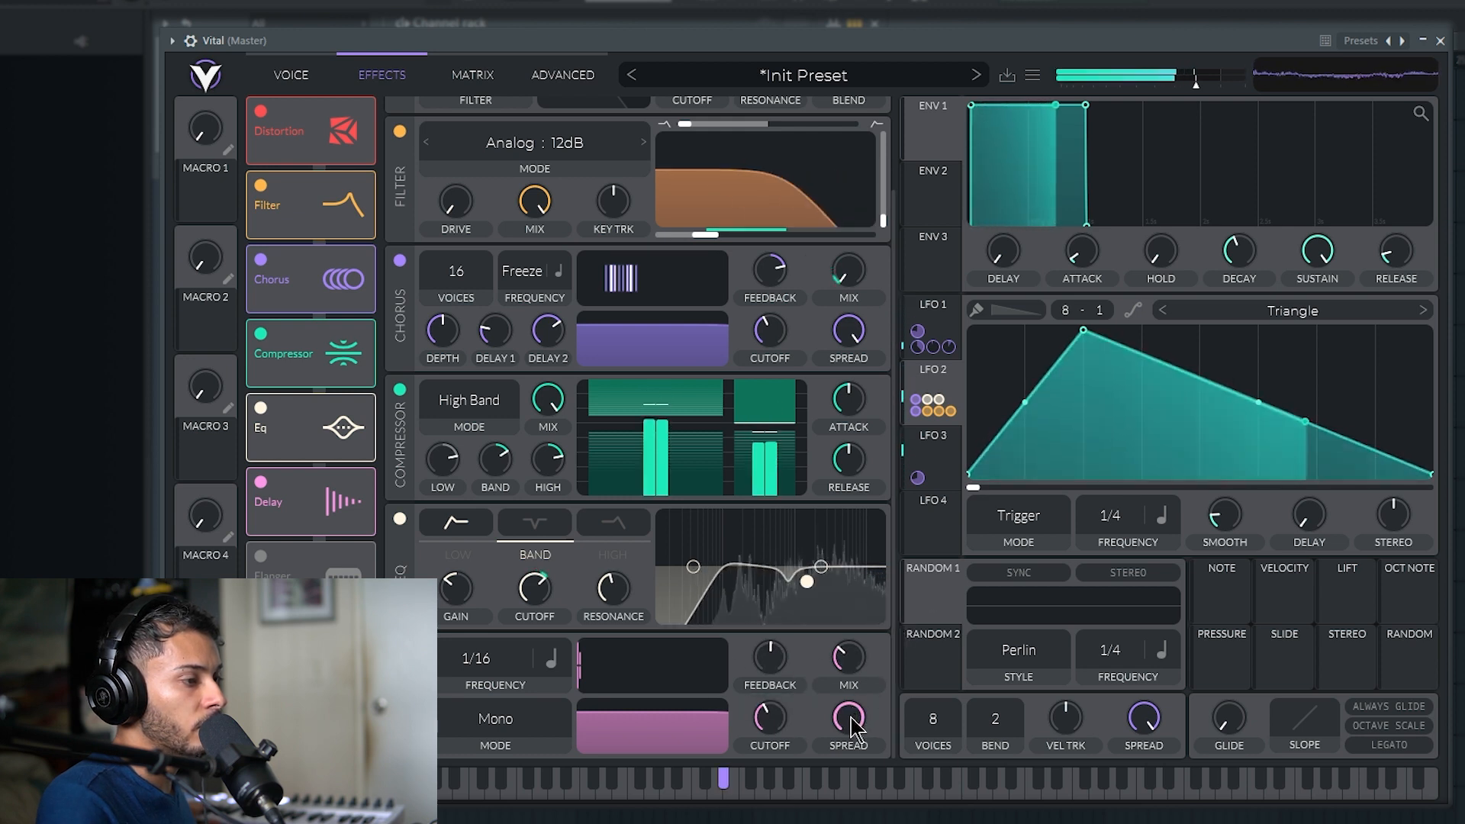
Step: Lower the Delay's mix and filter spread, and fine-tune its filter cutoff
{"action": "left_click_drag", "start_coordinate": [859, 672], "coordinate": [852, 798]}
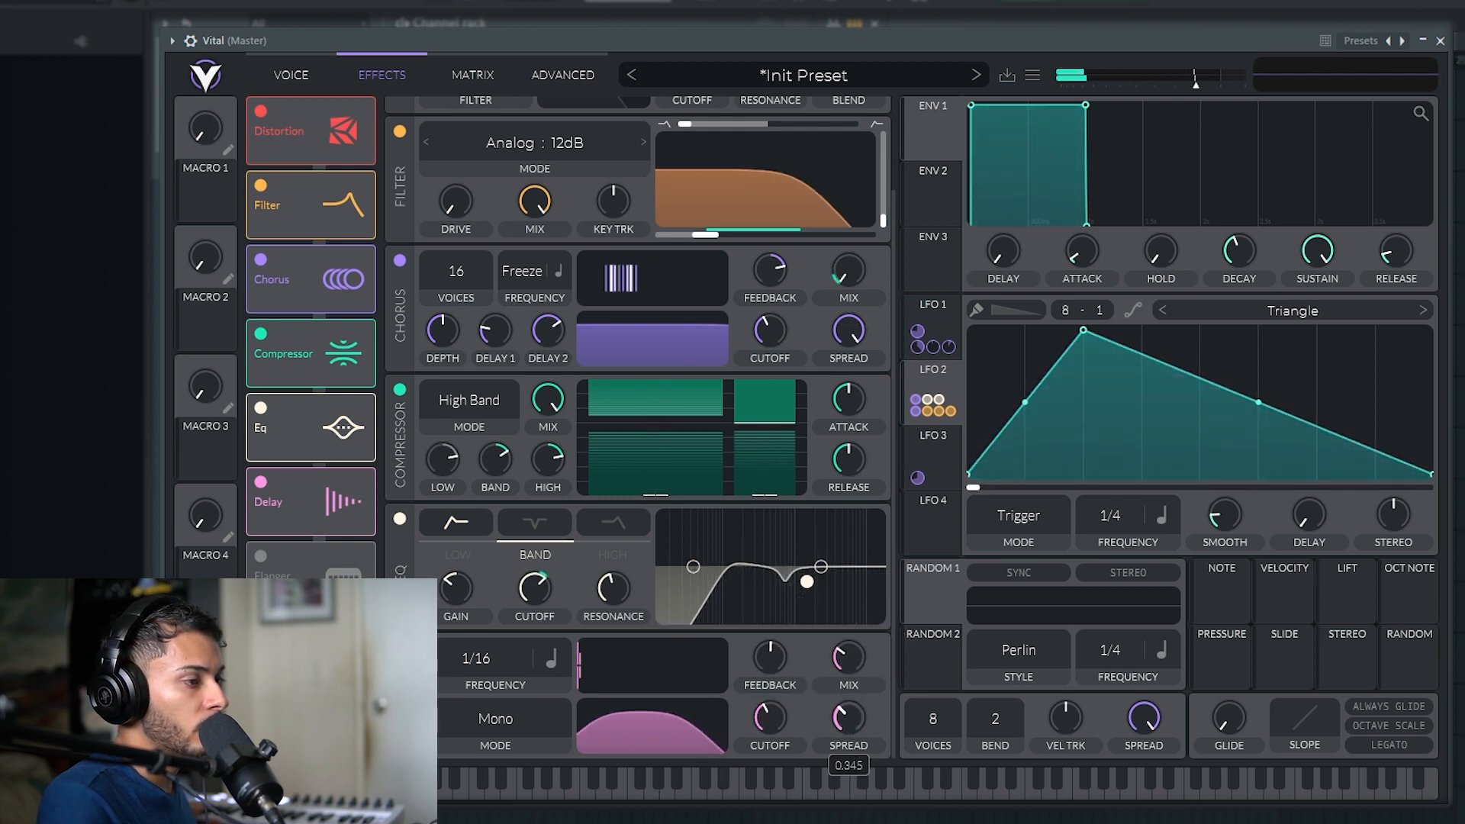
{"action": "left_click_drag", "start_coordinate": [774, 720], "coordinate": [839, 721]}
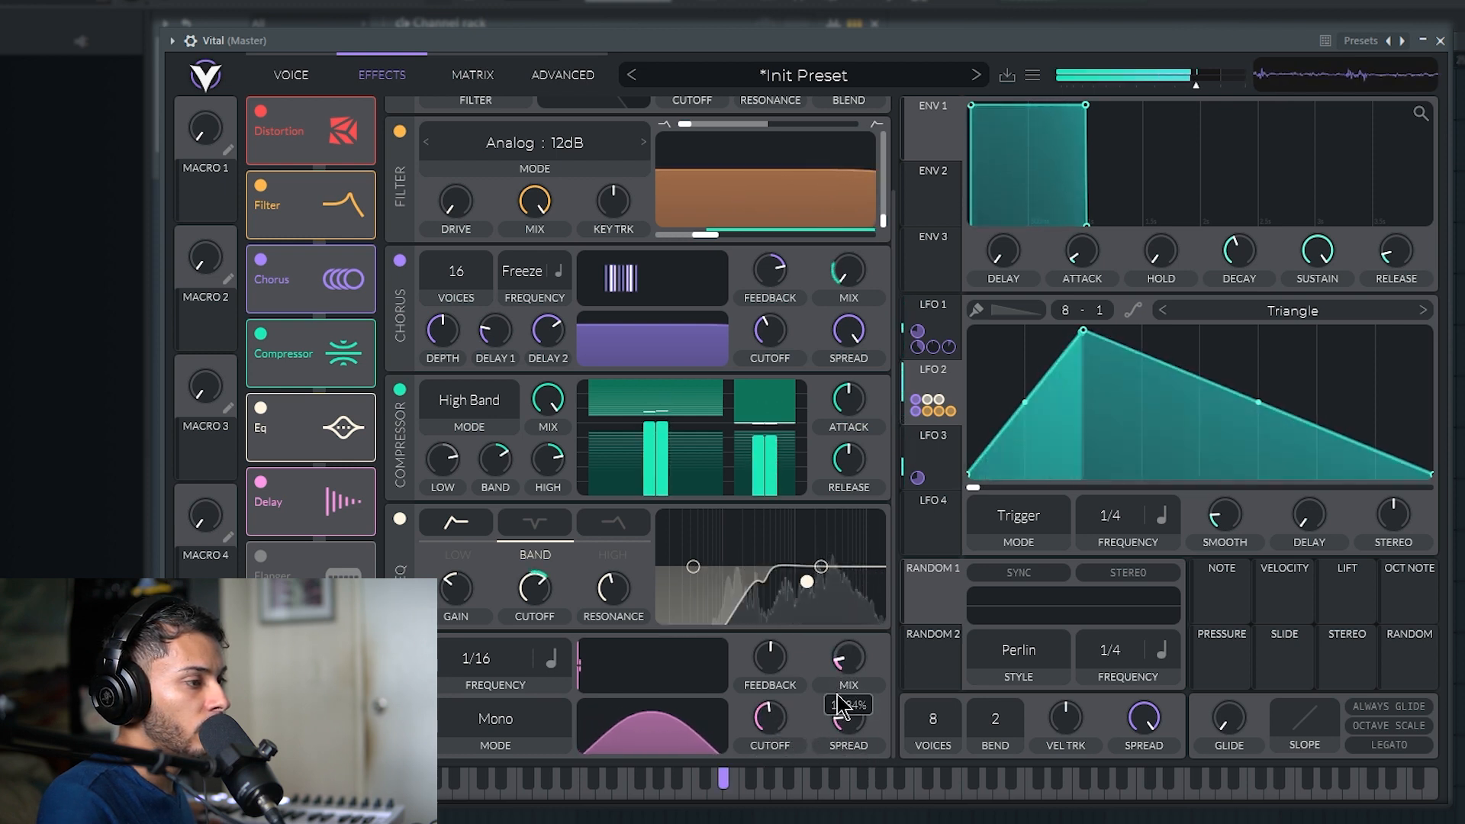
{"action": "left_click_drag", "start_coordinate": [778, 722], "coordinate": [779, 727]}
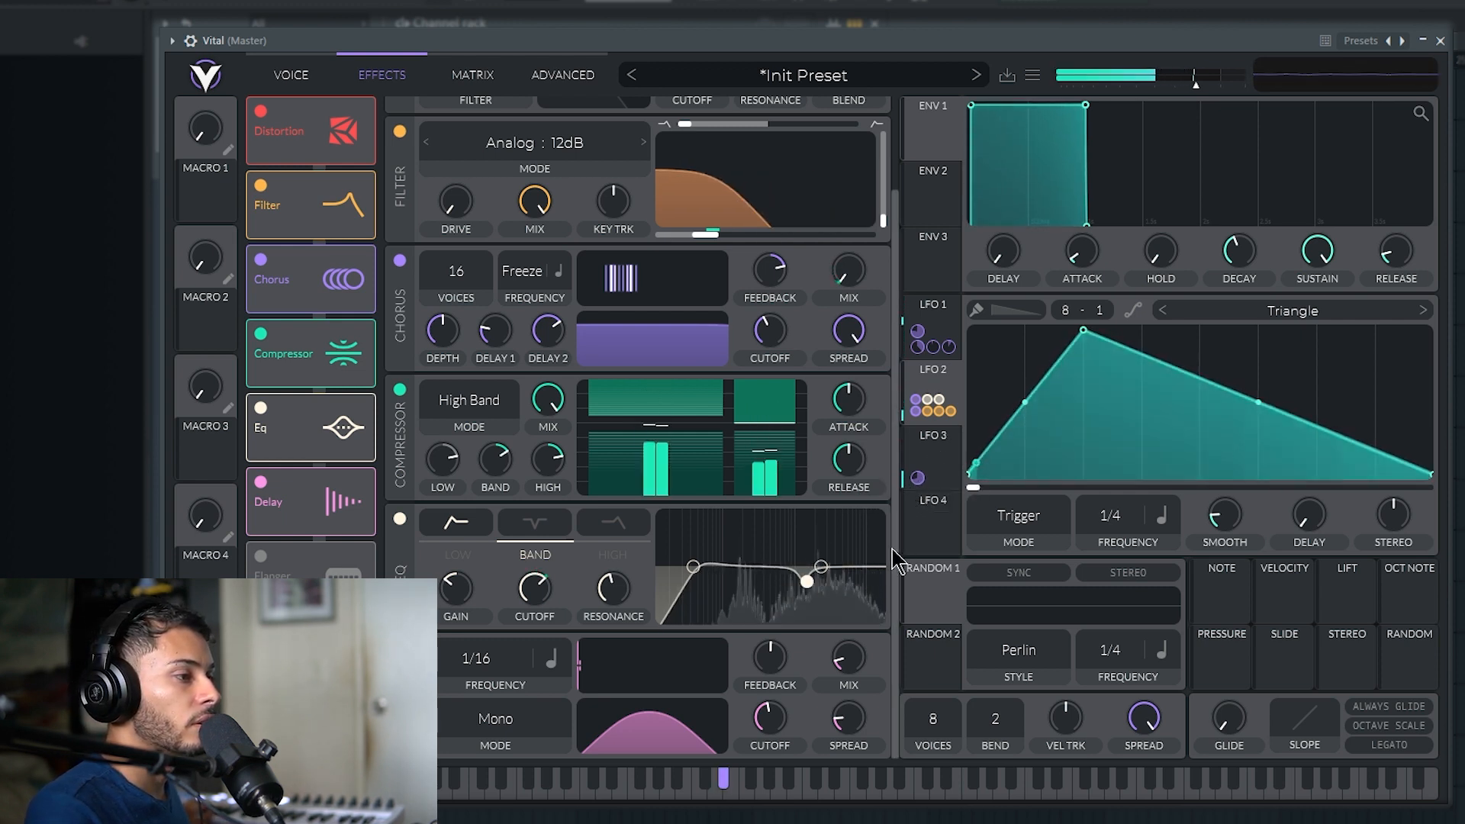
Step: Enable the Reverb effect, place it directly after the Delay in the effects chain, and lower its mix
{"action": "left_click", "coordinate": [261, 704]}
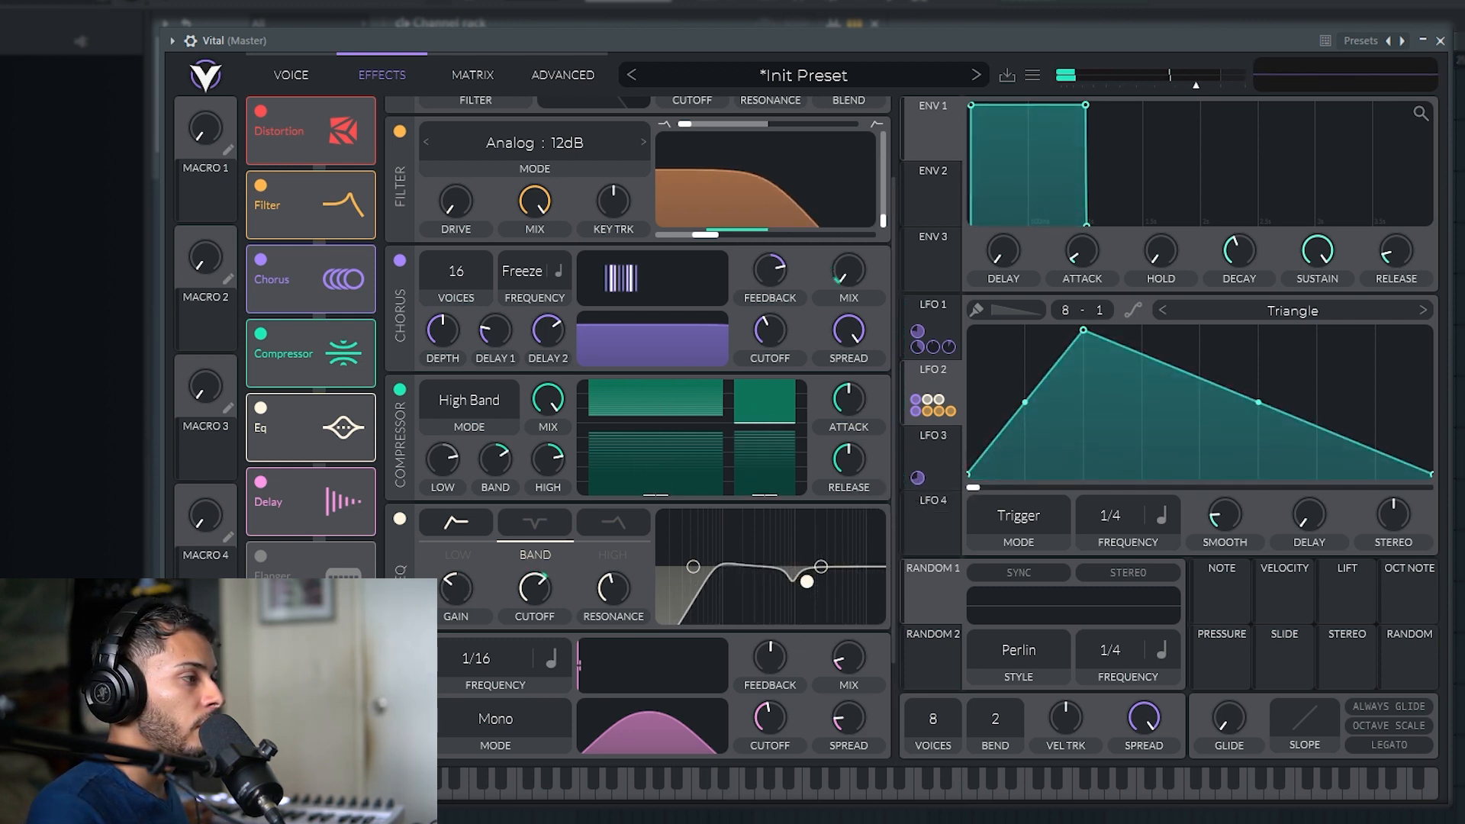
{"action": "left_click_drag", "start_coordinate": [344, 714], "coordinate": [344, 552]}
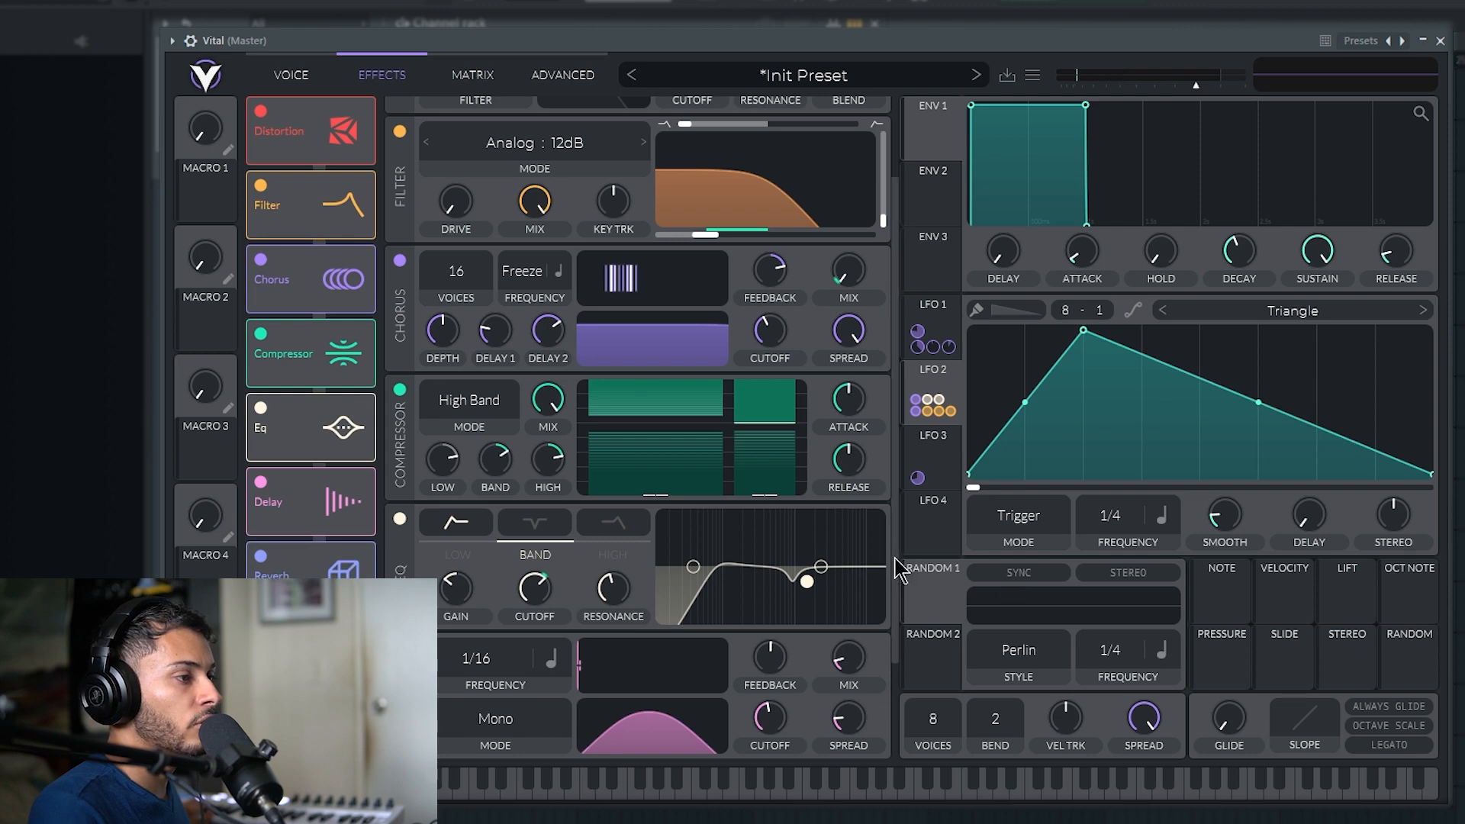
{"action": "scroll", "coordinate": [866, 750], "scroll_direction": "down", "scroll_amount": 3}
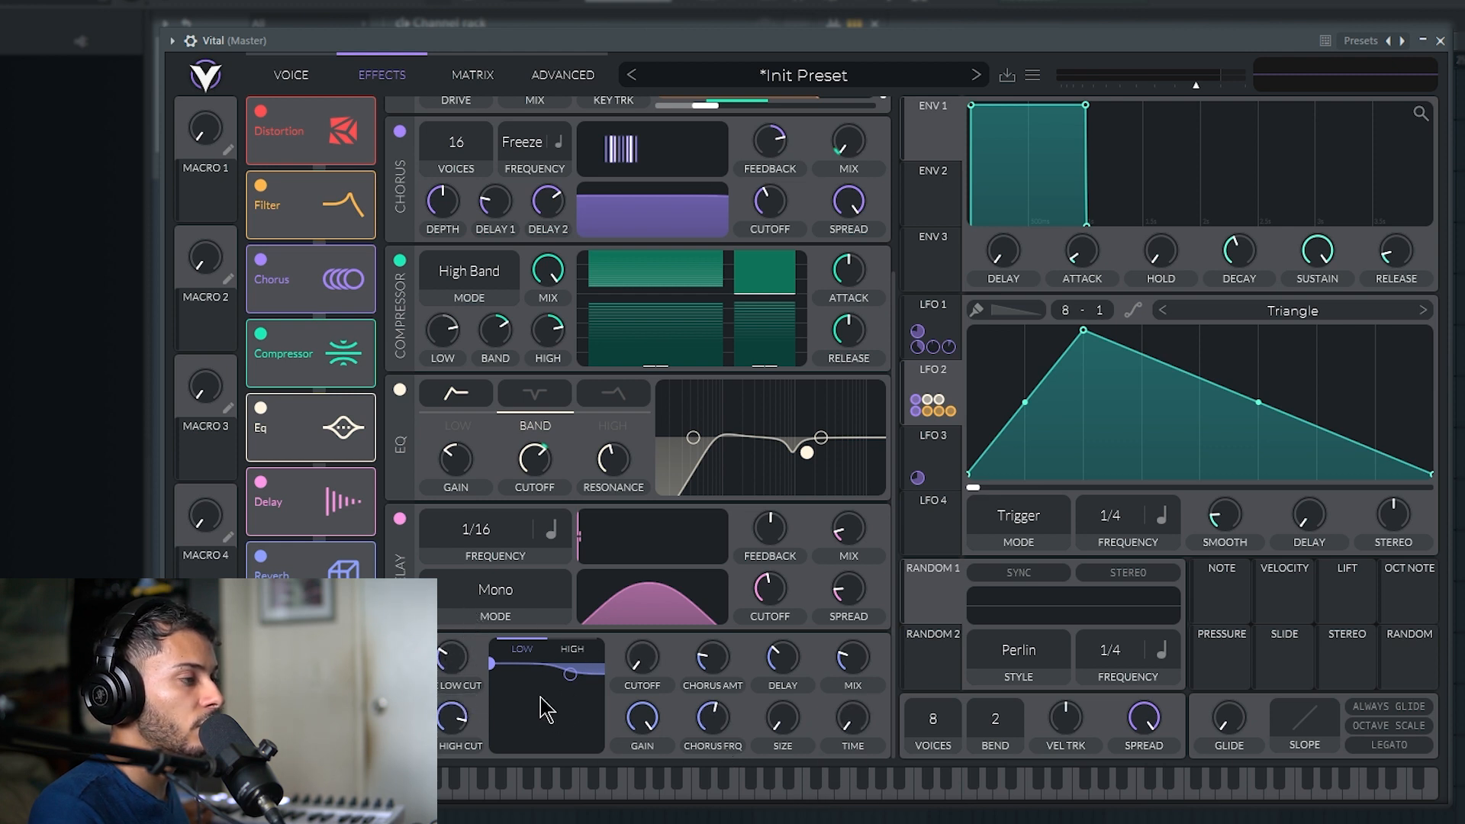
{"action": "left_click_drag", "start_coordinate": [848, 660], "coordinate": [856, 673]}
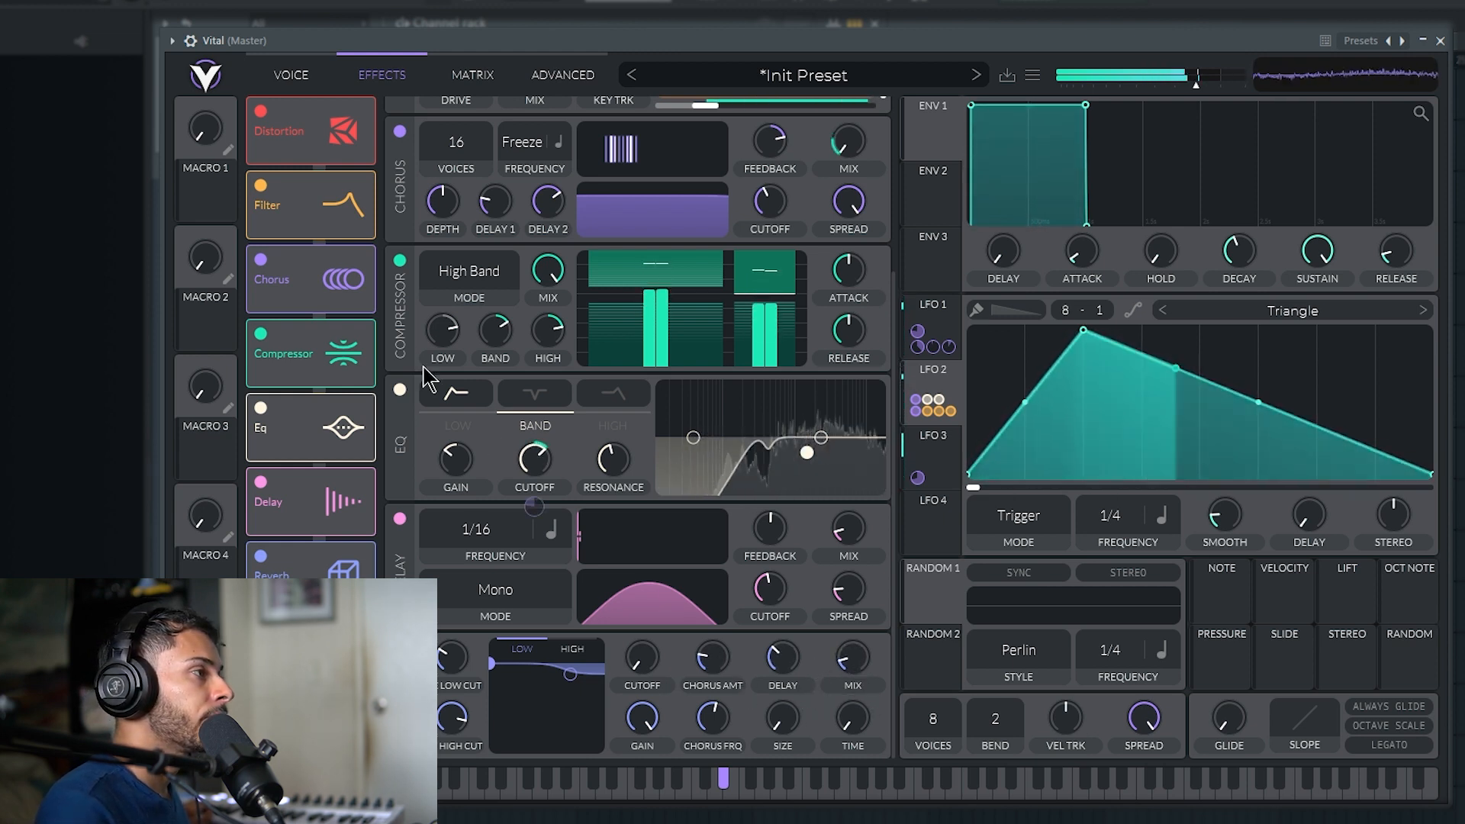
Step: Try the Odd Harmonics unison stack on oscillator 1 and return it to Harmonics
{"action": "left_click", "coordinate": [303, 97]}
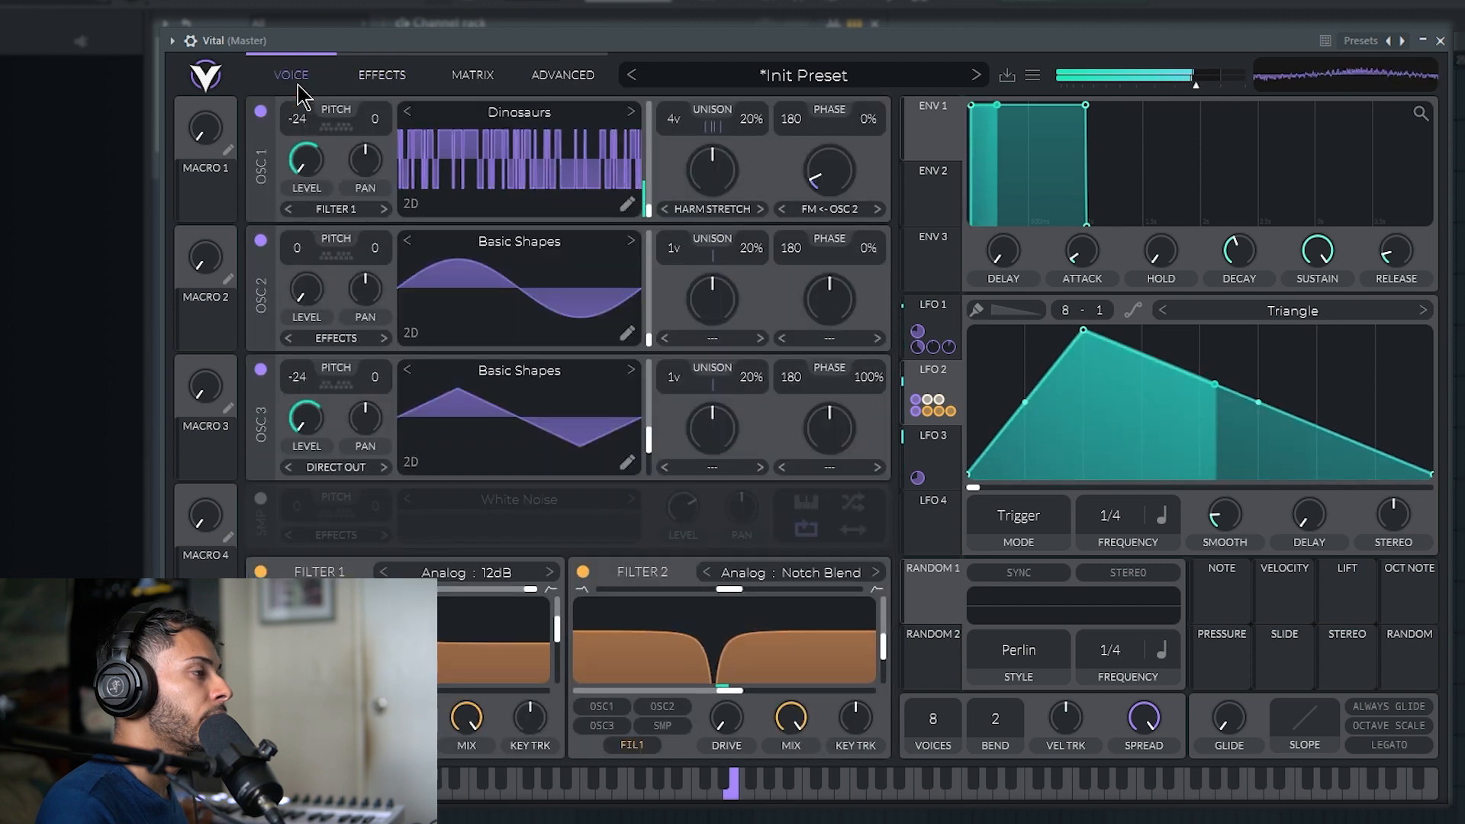
{"action": "left_click", "coordinate": [492, 84]}
{"action": "left_click", "coordinate": [557, 82]}
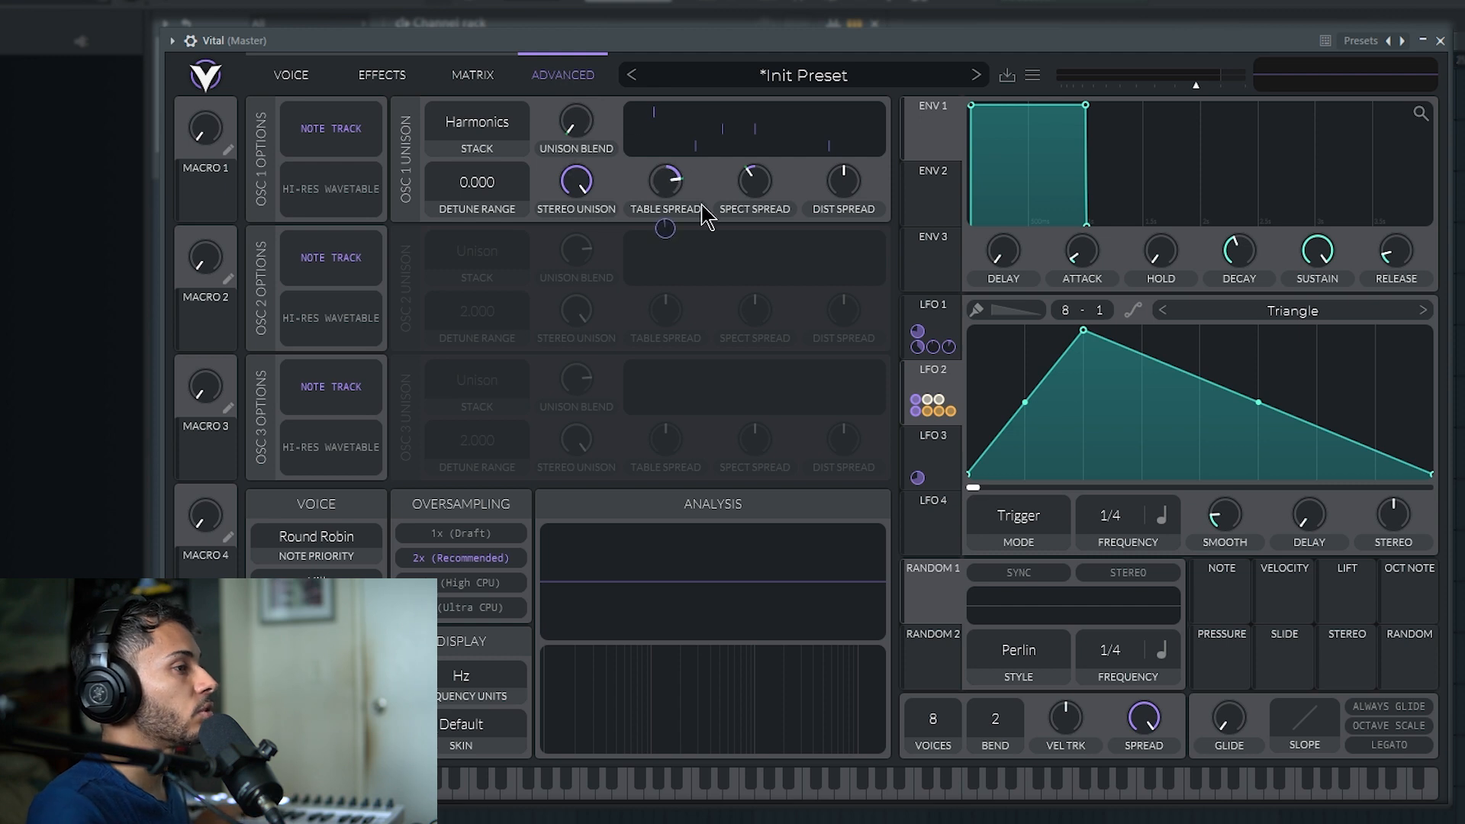
{"action": "left_click", "coordinate": [507, 145]}
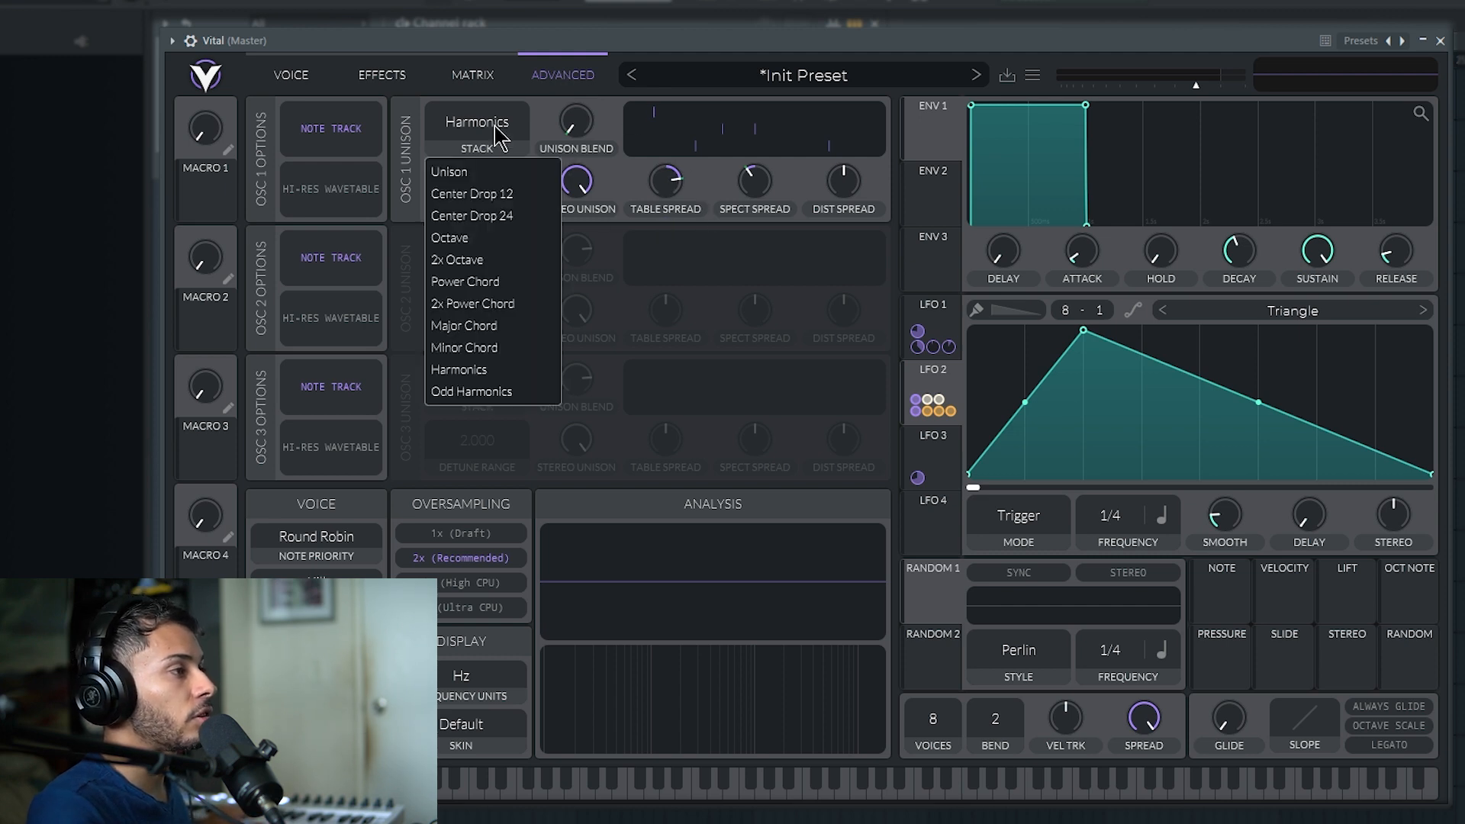
{"action": "left_click", "coordinate": [540, 392]}
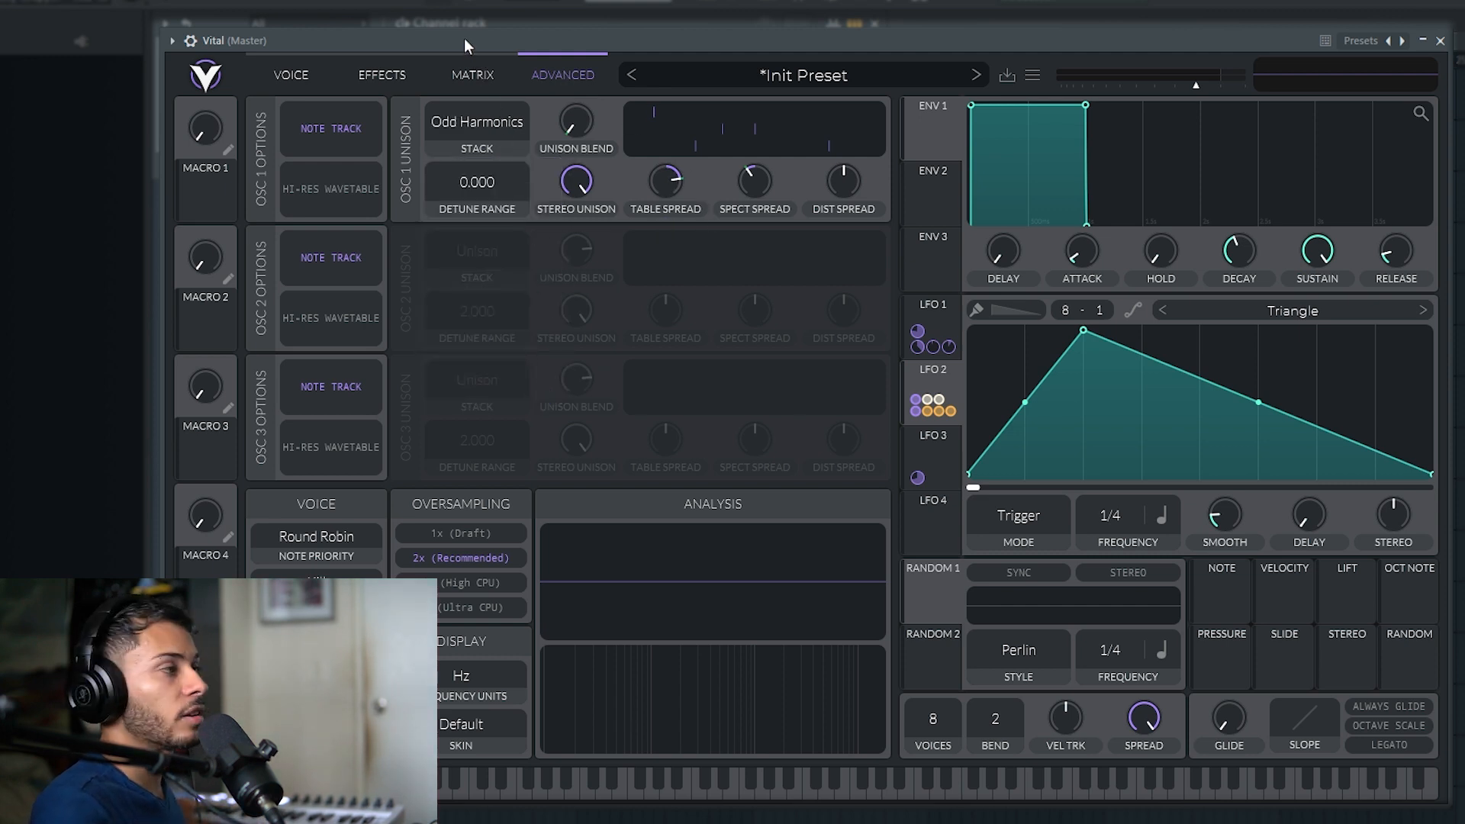
{"action": "left_click", "coordinate": [489, 135]}
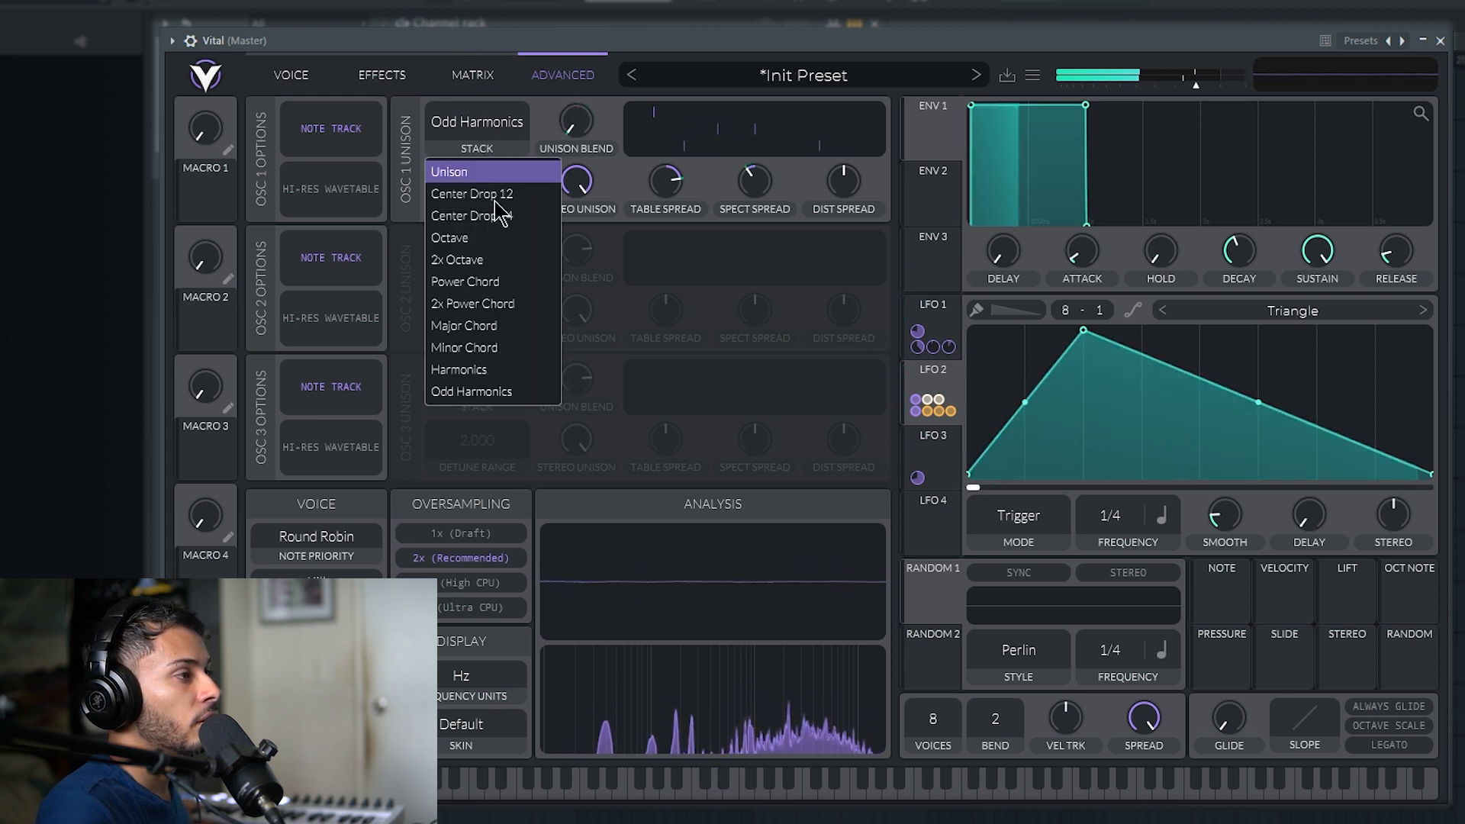
{"action": "left_click", "coordinate": [492, 369]}
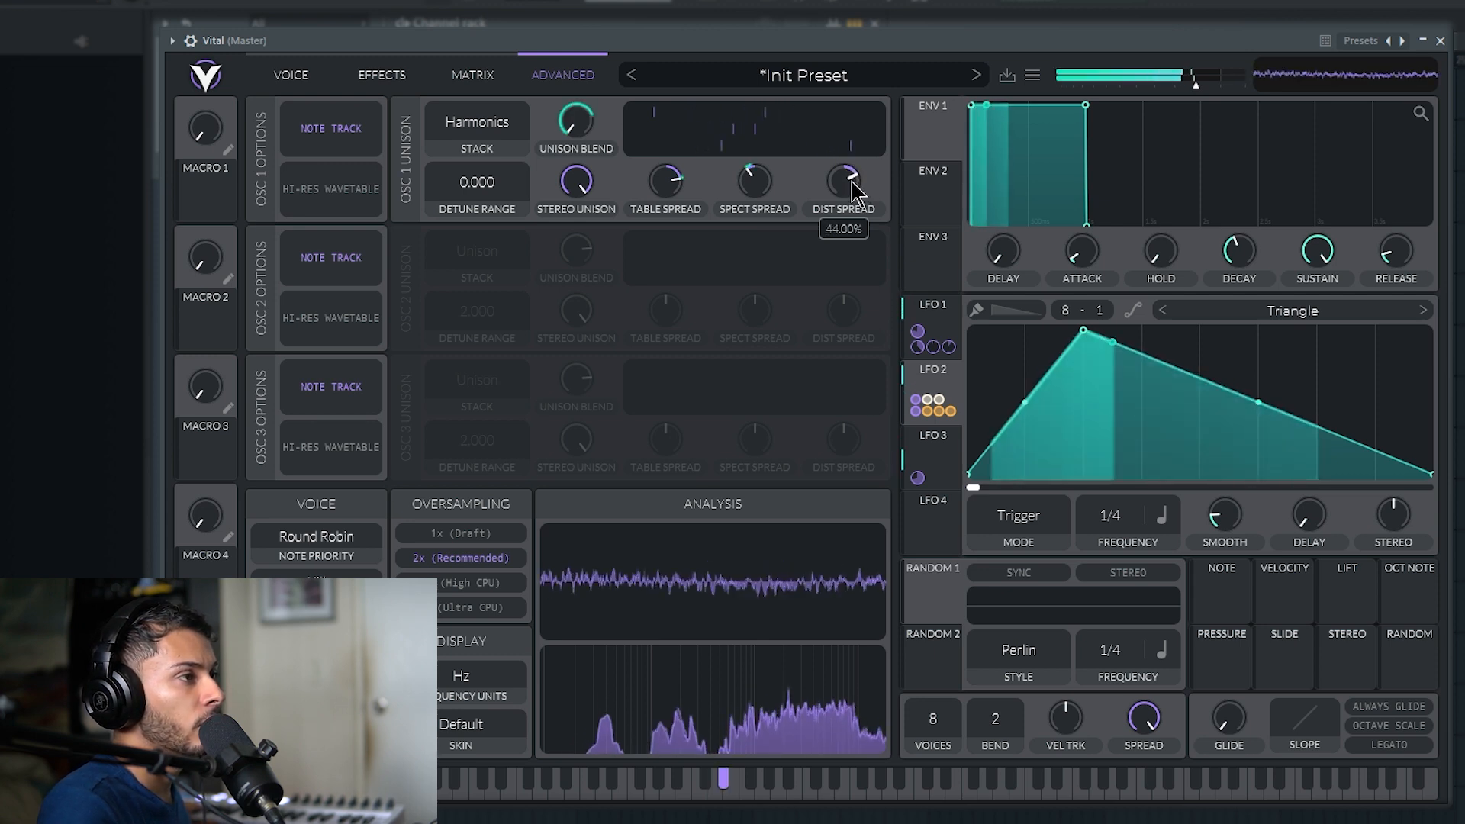
Step: Return oscillator 1's unison distortion spread to its centre and fine-tune the spectral spread
{"action": "left_click_drag", "start_coordinate": [858, 174], "coordinate": [857, 219]}
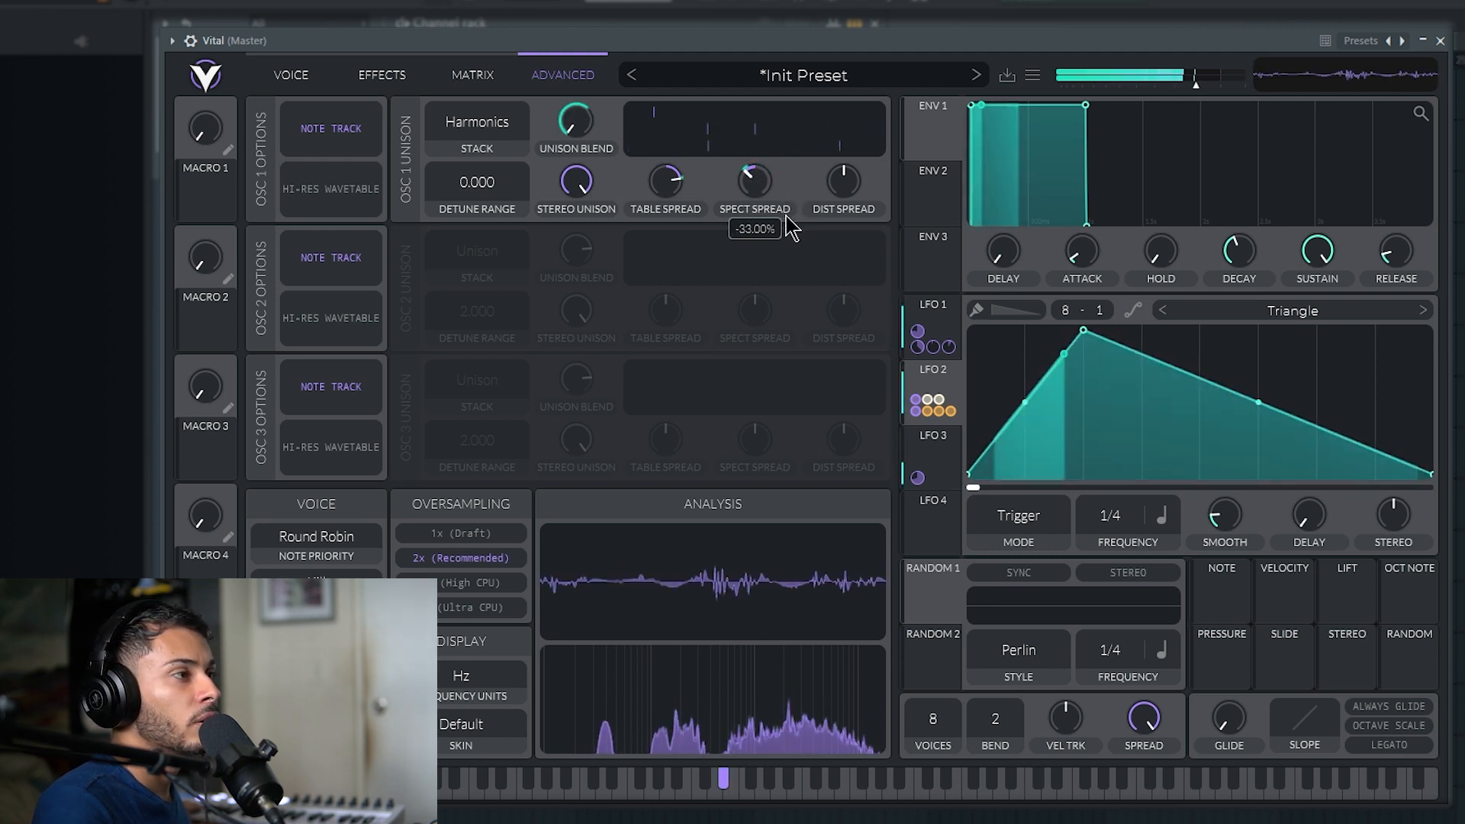
{"action": "left_click_drag", "start_coordinate": [793, 247], "coordinate": [794, 225]}
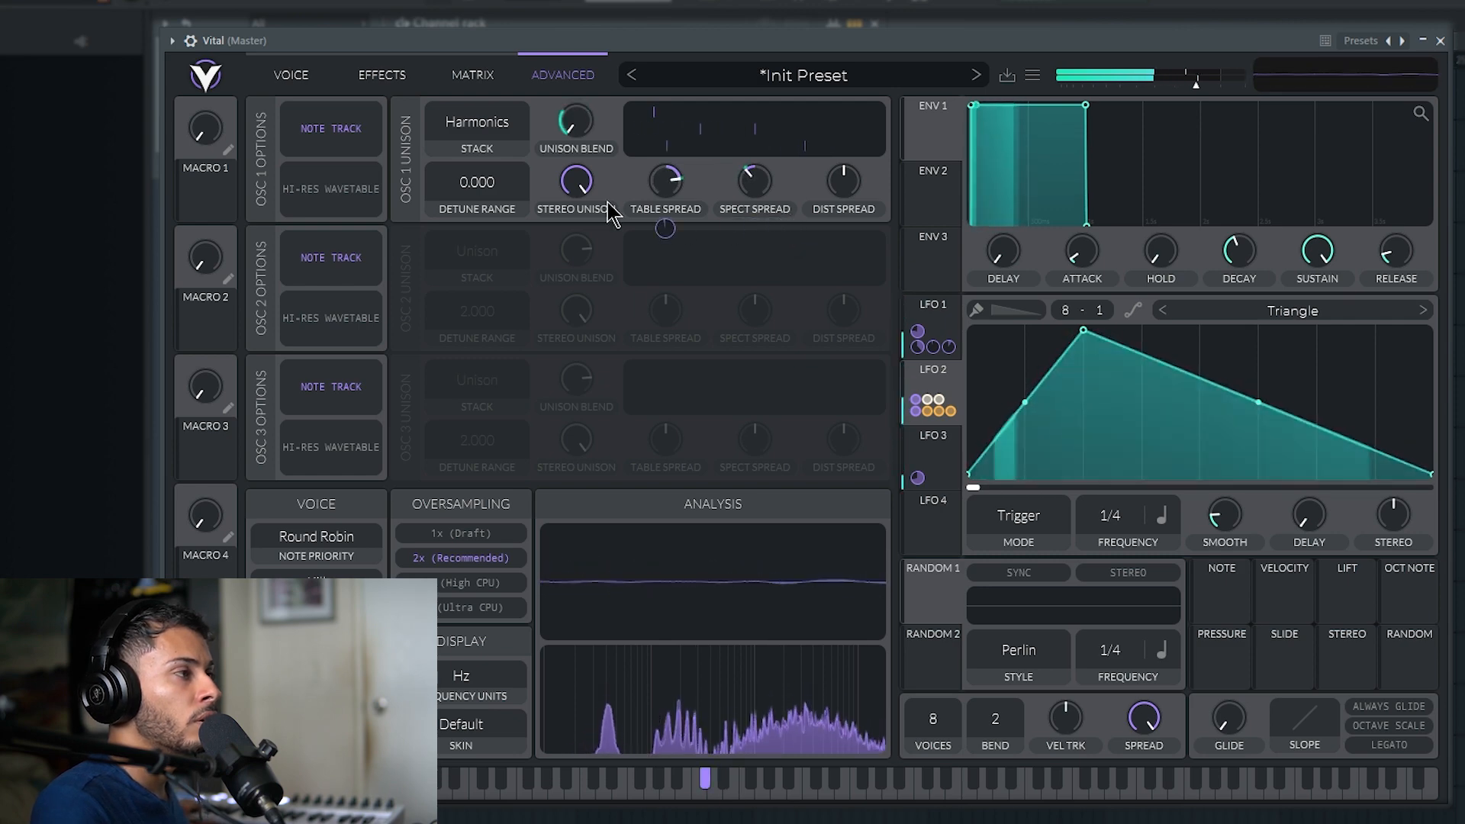
Step: Try oscillator 1 with 16 unison voices and bring the voice count back down
{"action": "left_click", "coordinate": [273, 75]}
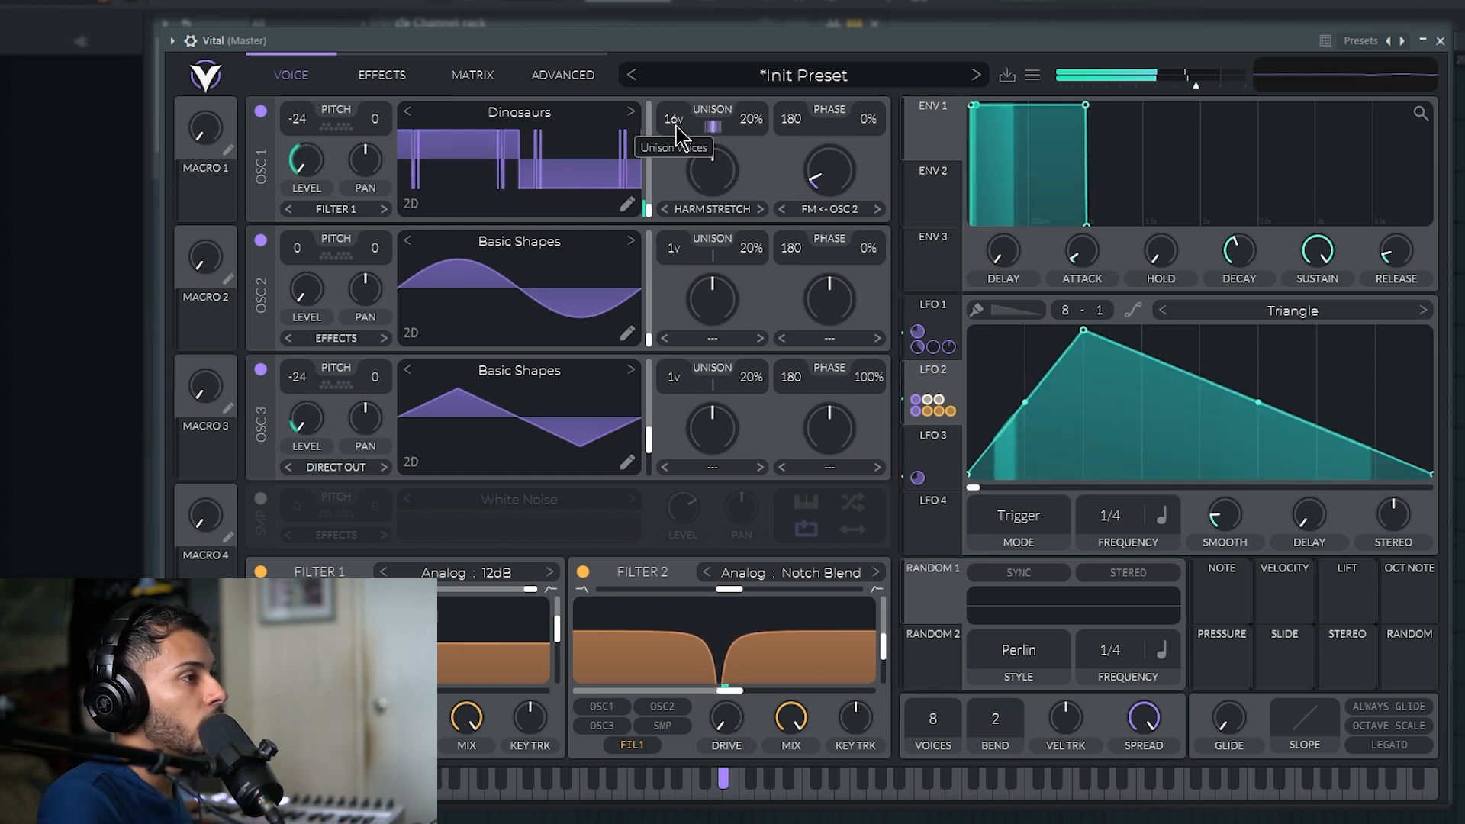
{"action": "left_click_drag", "start_coordinate": [673, 122], "coordinate": [669, 217]}
{"action": "left_click_drag", "start_coordinate": [675, 125], "coordinate": [668, 273]}
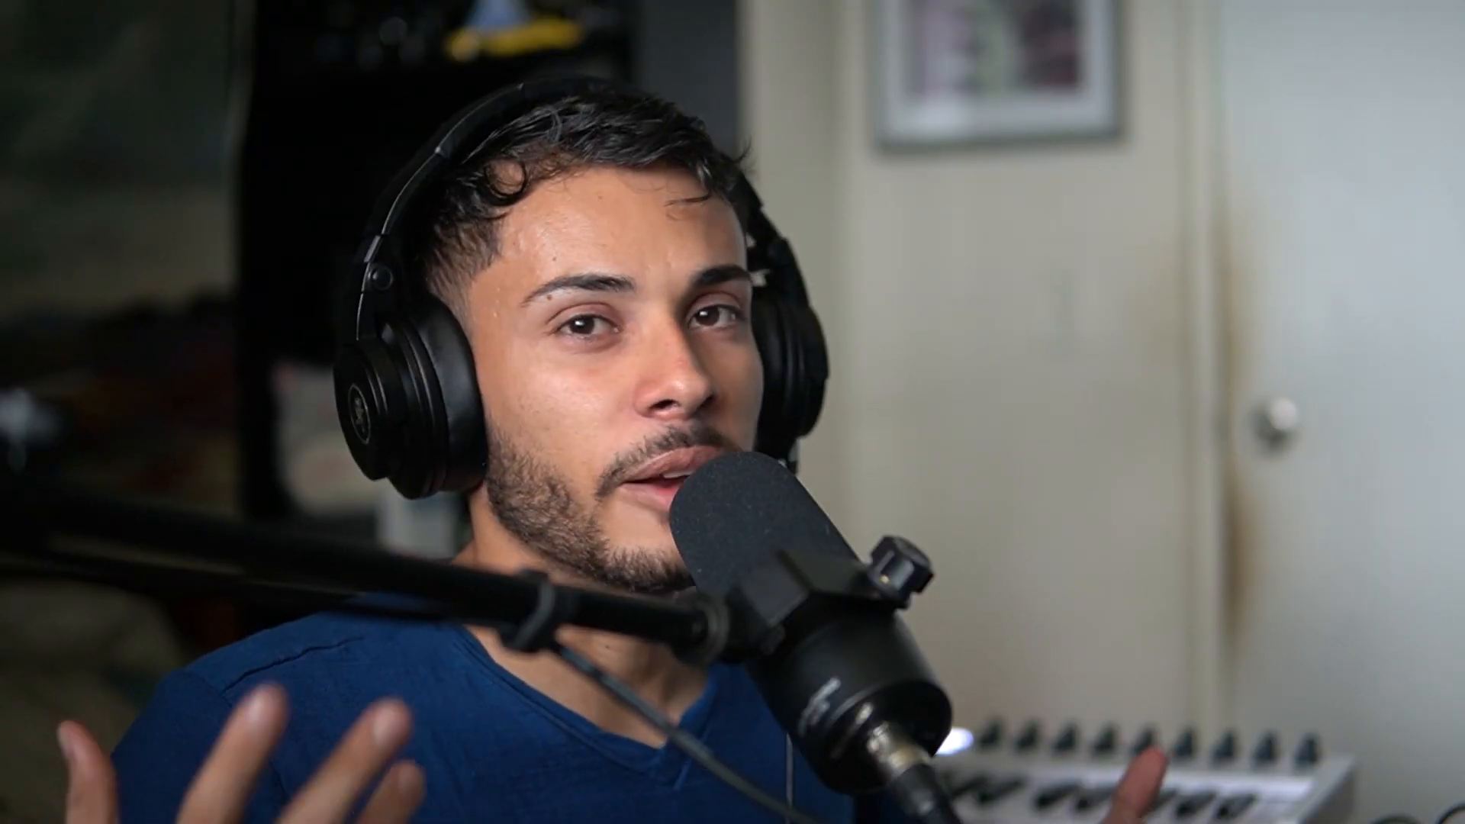